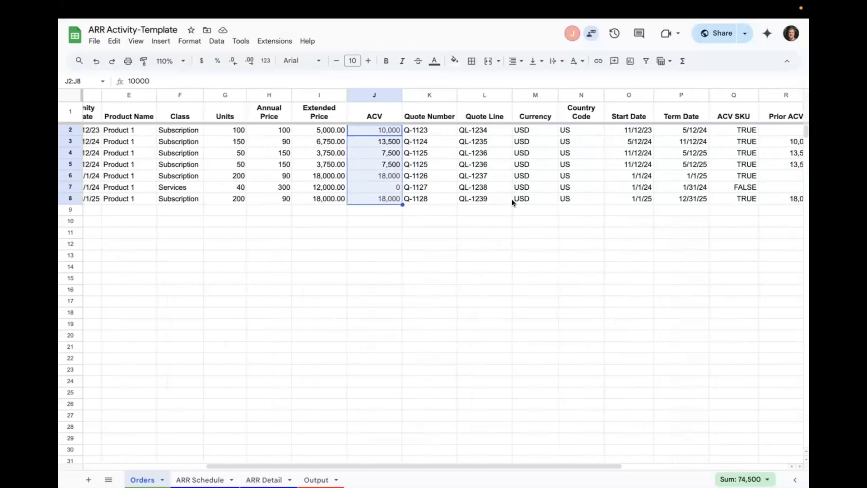
- Examine the start and term dates, ACV SKU flags and product names of the order lines in the Orders sheet
{"action": "scroll", "coordinate": [512, 201], "scroll_direction": "right", "scroll_amount": 2}
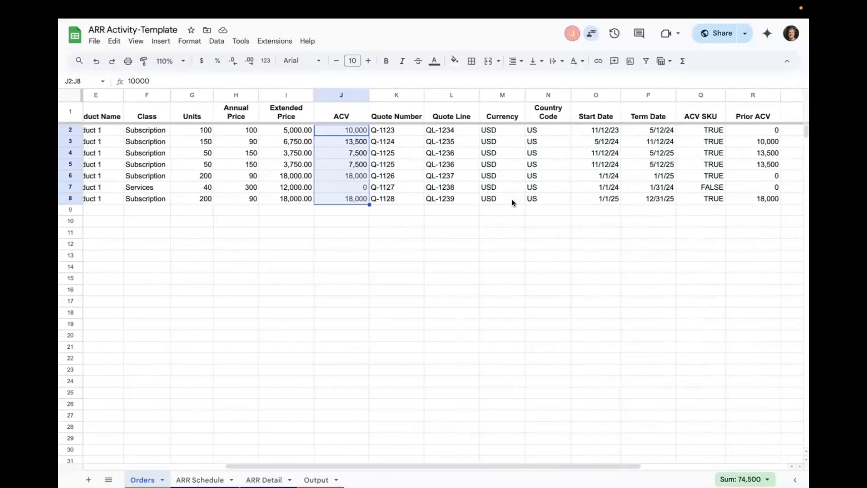
{"action": "scroll", "coordinate": [512, 199], "scroll_direction": "right", "scroll_amount": 2}
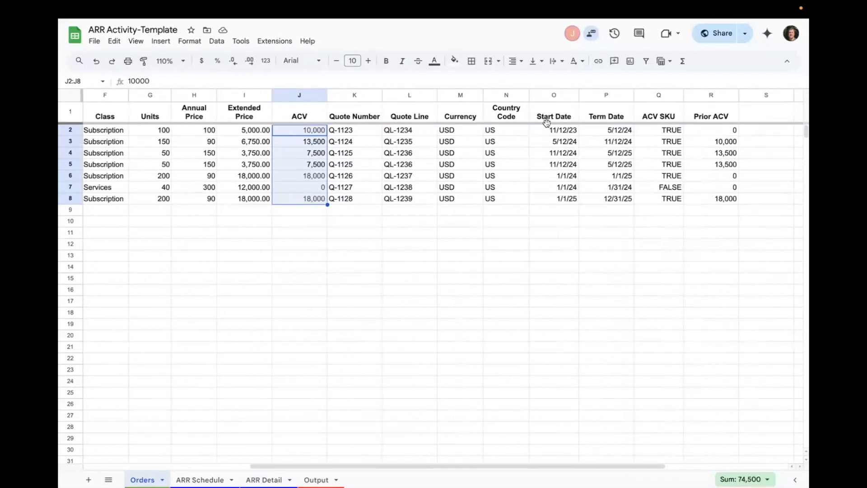
{"action": "left_click_drag", "start_coordinate": [545, 131], "coordinate": [596, 186]}
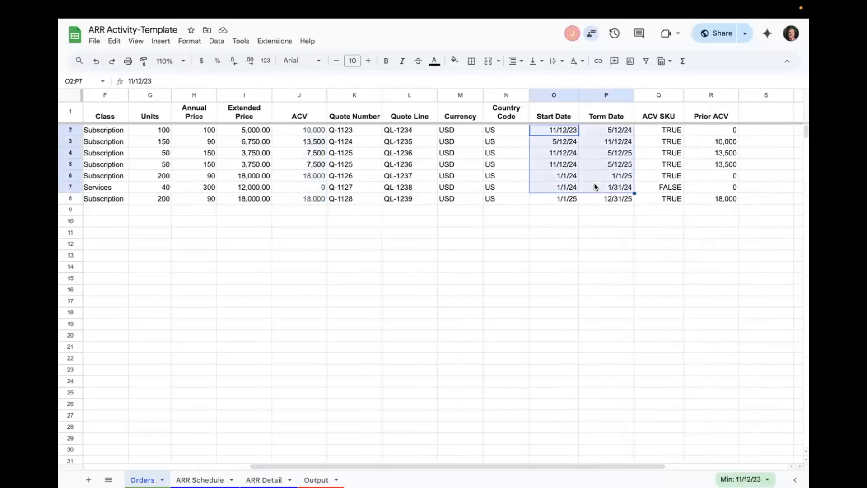
{"action": "left_click", "coordinate": [669, 147]}
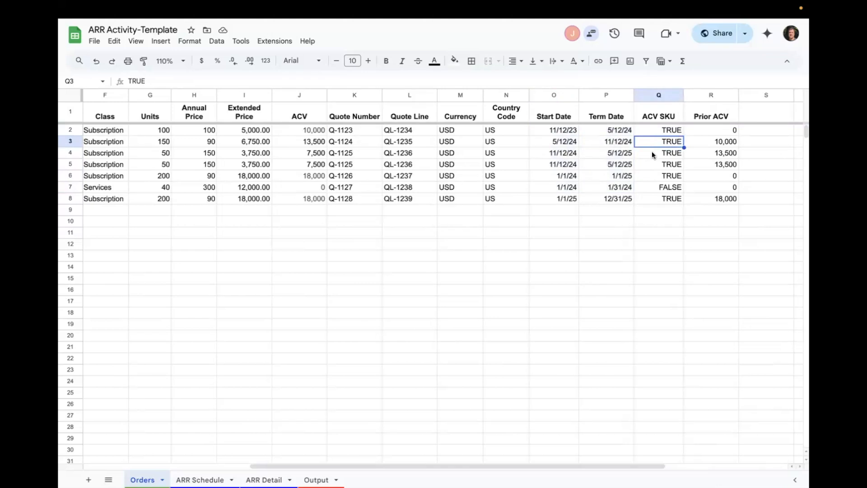
{"action": "left_click", "coordinate": [622, 154]}
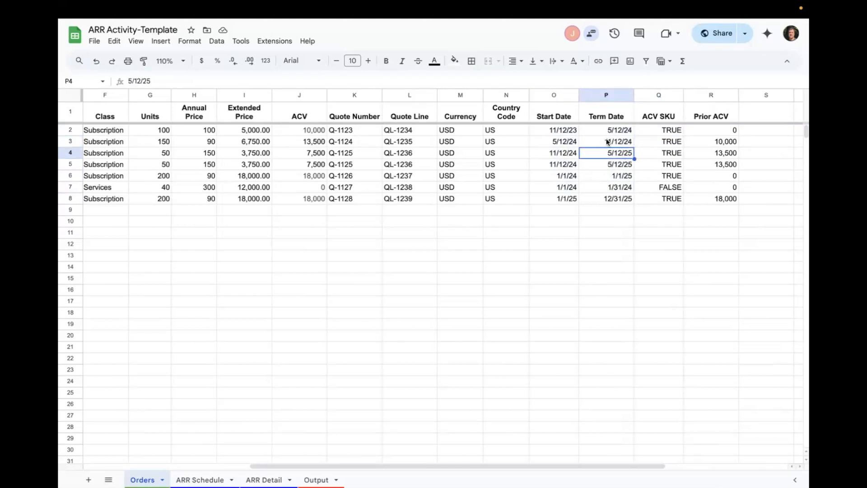
{"action": "left_click_drag", "start_coordinate": [571, 131], "coordinate": [594, 133]}
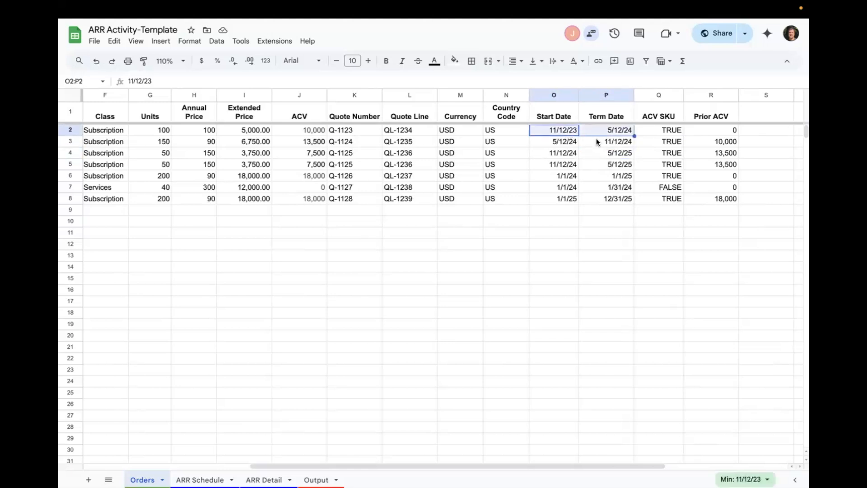
{"action": "left_click_drag", "start_coordinate": [576, 180], "coordinate": [599, 177]}
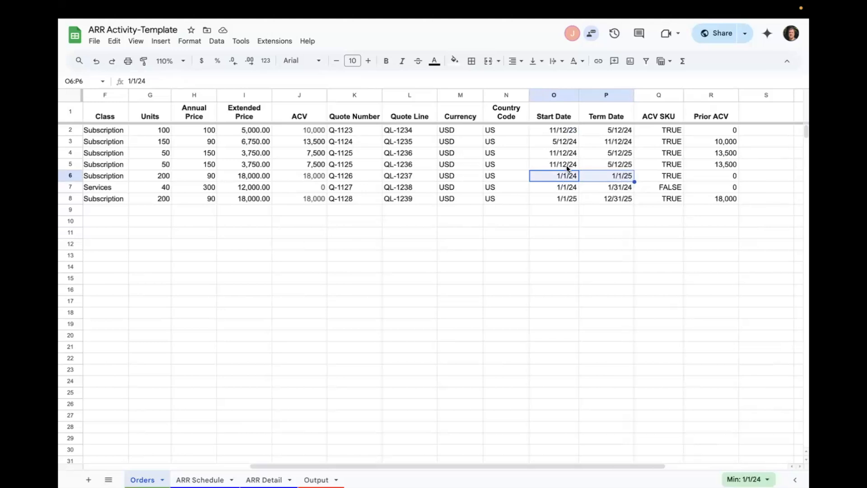
{"action": "left_click", "coordinate": [612, 175]}
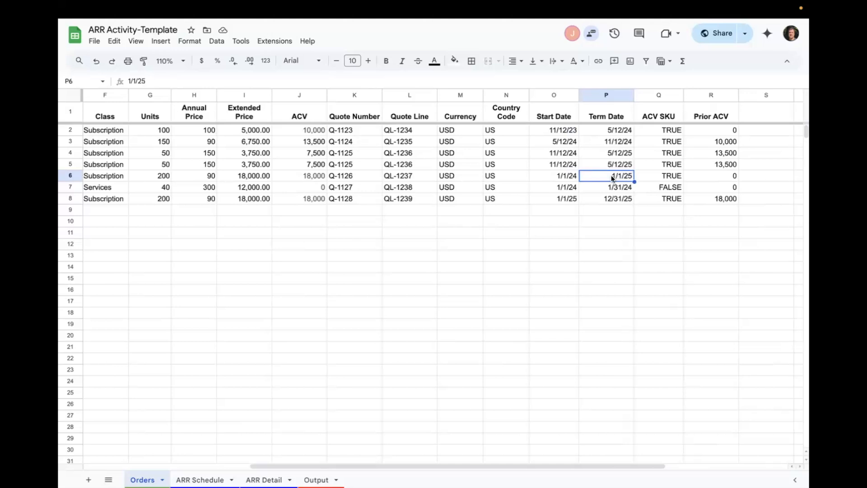
{"action": "scroll", "coordinate": [609, 172], "scroll_direction": "left", "scroll_amount": 5}
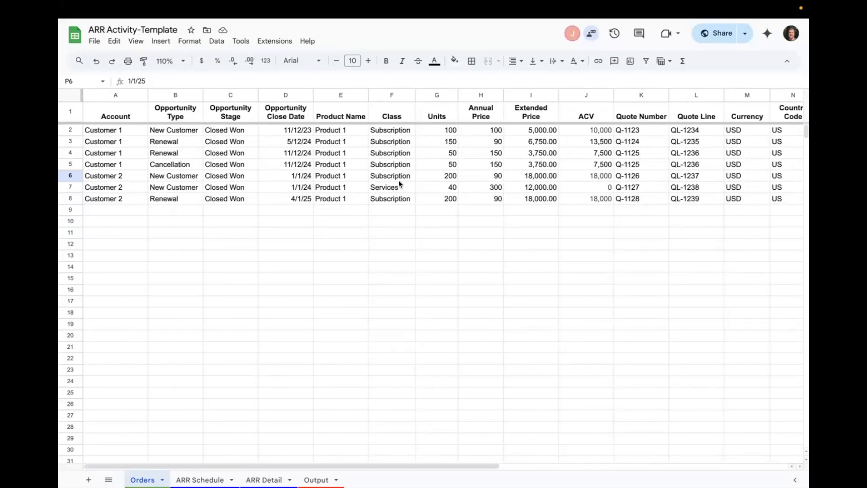
{"action": "left_click_drag", "start_coordinate": [345, 163], "coordinate": [343, 214]}
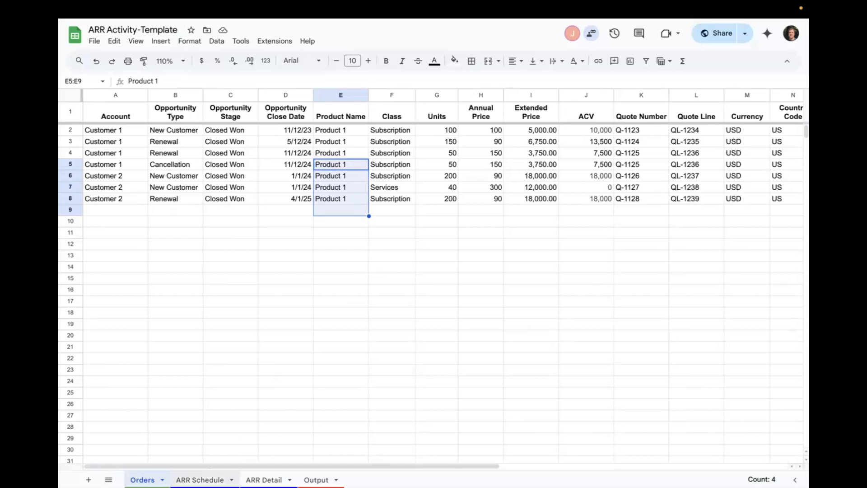
- Open the ARR Schedule sheet and go through the 23-Q4 cells of every metric from beginning to ending ARR
{"action": "left_click", "coordinate": [200, 480]}
{"action": "left_click", "coordinate": [346, 309]}
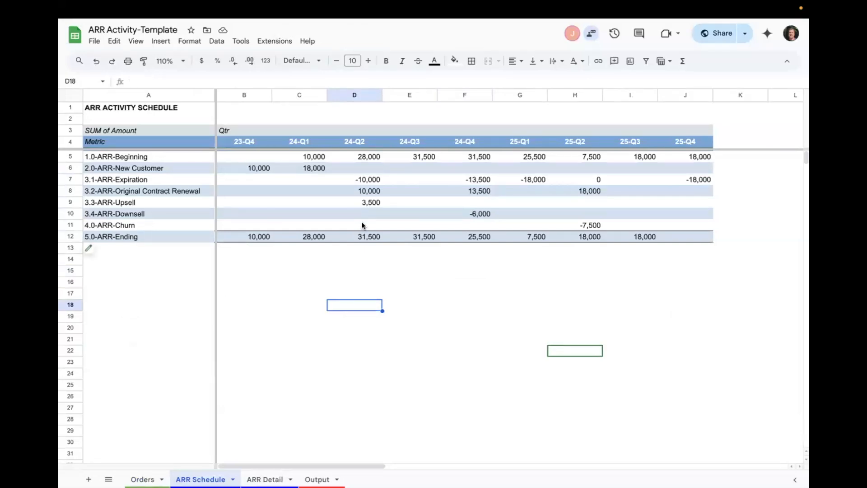
{"action": "left_click", "coordinate": [167, 112]}
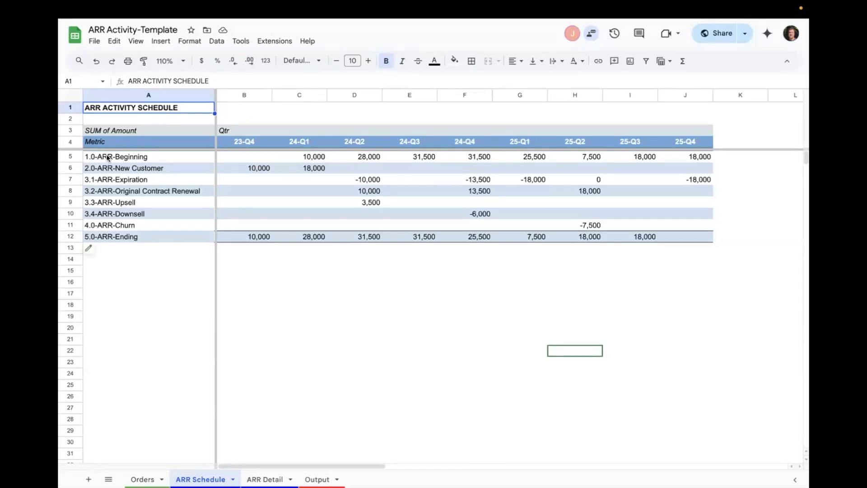
{"action": "left_click", "coordinate": [239, 161]}
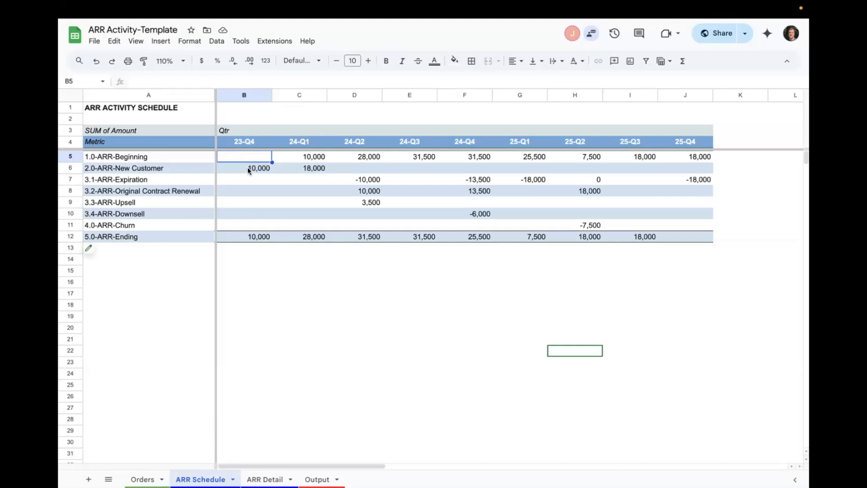
{"action": "left_click", "coordinate": [248, 167]}
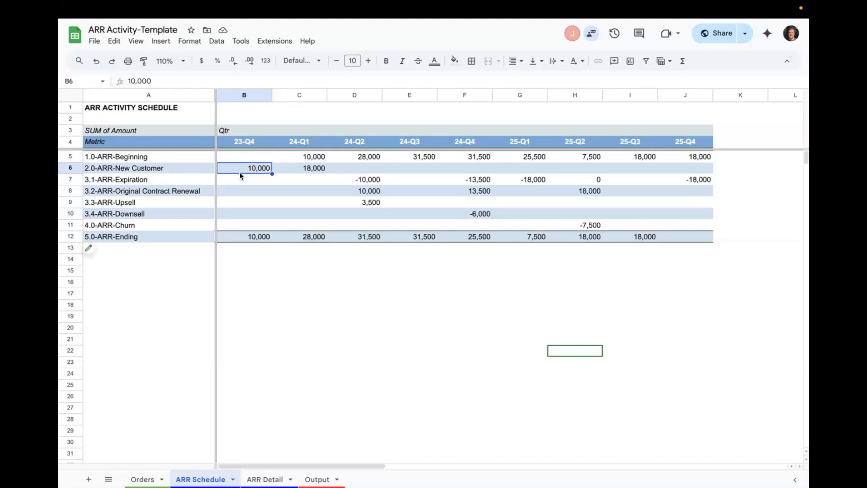
{"action": "left_click", "coordinate": [244, 182]}
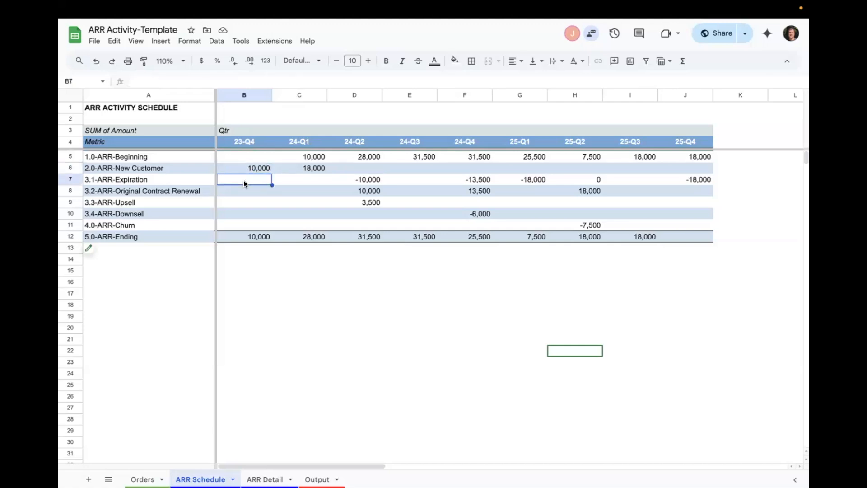
{"action": "key", "text": "Down"}
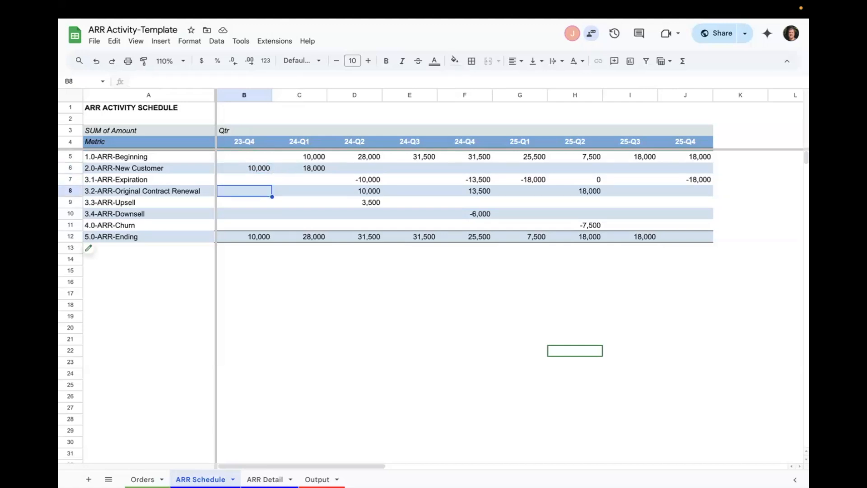
{"action": "key", "text": "Down"}
{"action": "key", "text": "Down"}
{"action": "key", "text": "Up"}
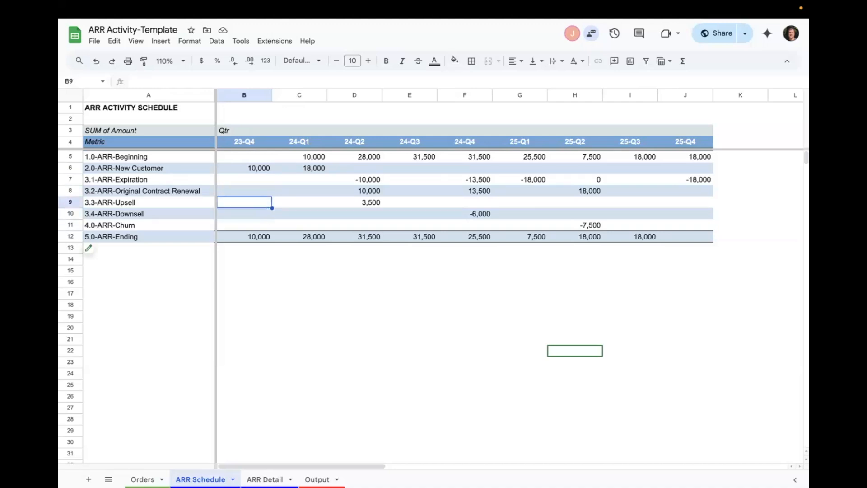
{"action": "key", "text": "Down"}
{"action": "key", "text": "Down"}
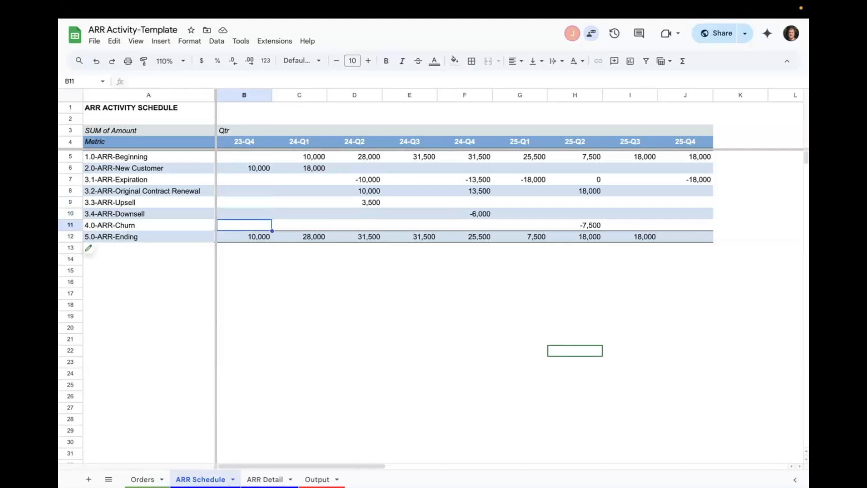
{"action": "key", "text": "Down"}
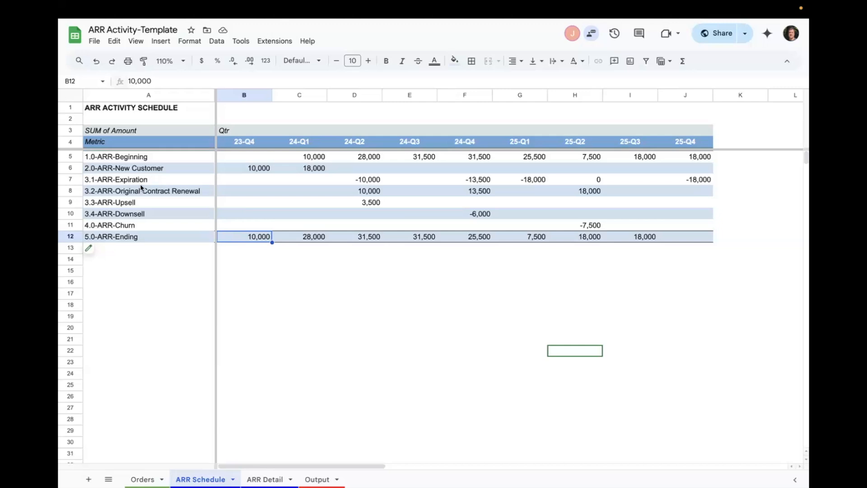
- Trace how 23-Q4 ending ARR carries into 24-Q1 beginning ARR and combines with new customer ARR into the 24-Q1 ending balance
{"action": "left_click", "coordinate": [173, 170]}
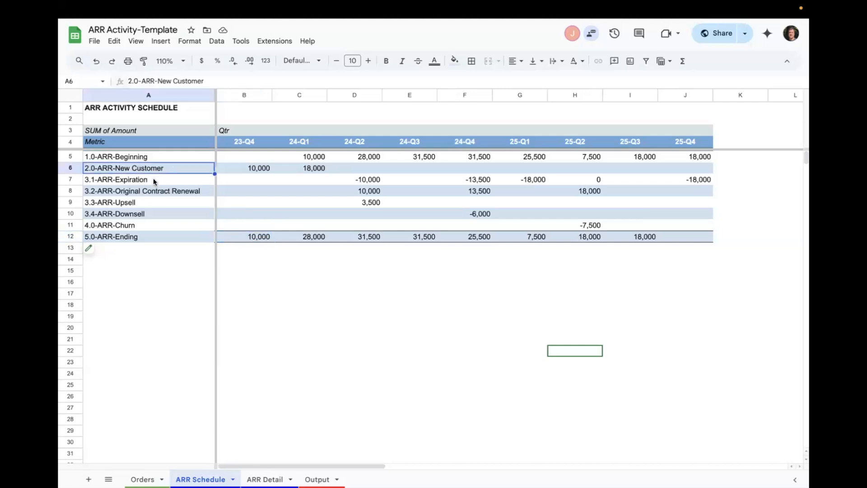
{"action": "left_click_drag", "start_coordinate": [252, 158], "coordinate": [253, 235]}
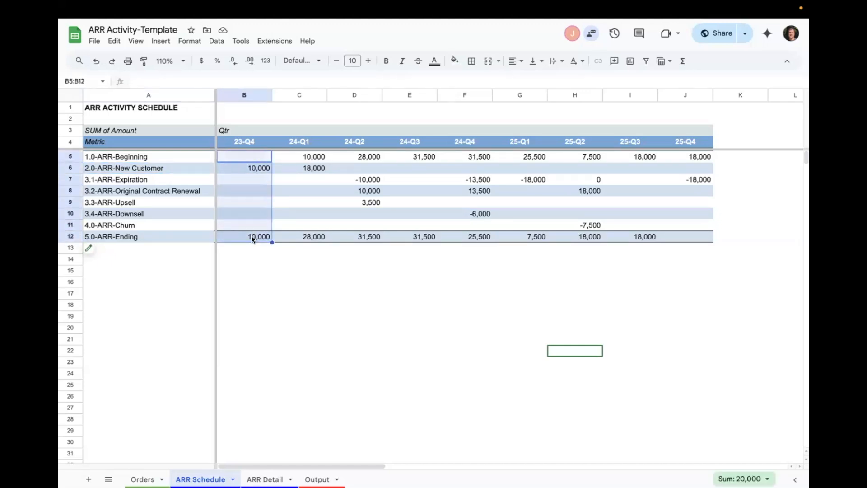
{"action": "left_click", "coordinate": [252, 238]}
{"action": "left_click", "coordinate": [315, 156]}
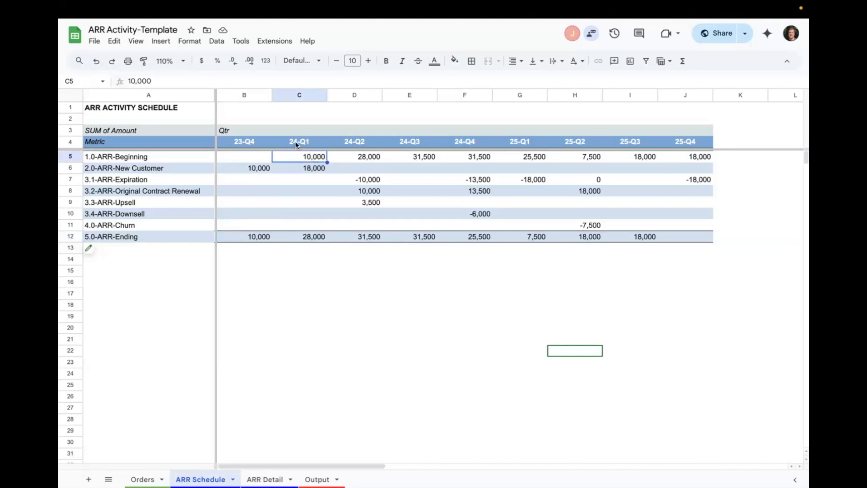
{"action": "left_click", "coordinate": [261, 236]}
{"action": "left_click", "coordinate": [317, 159]}
{"action": "left_click", "coordinate": [310, 169]}
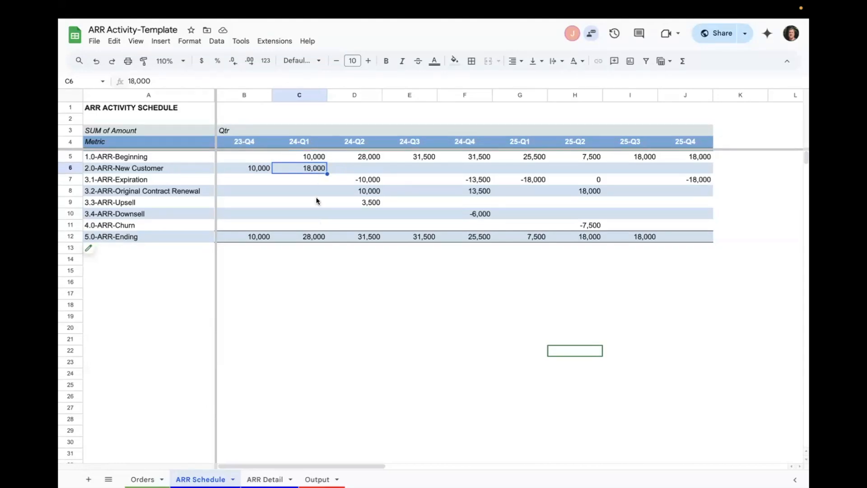
{"action": "left_click", "coordinate": [313, 235]}
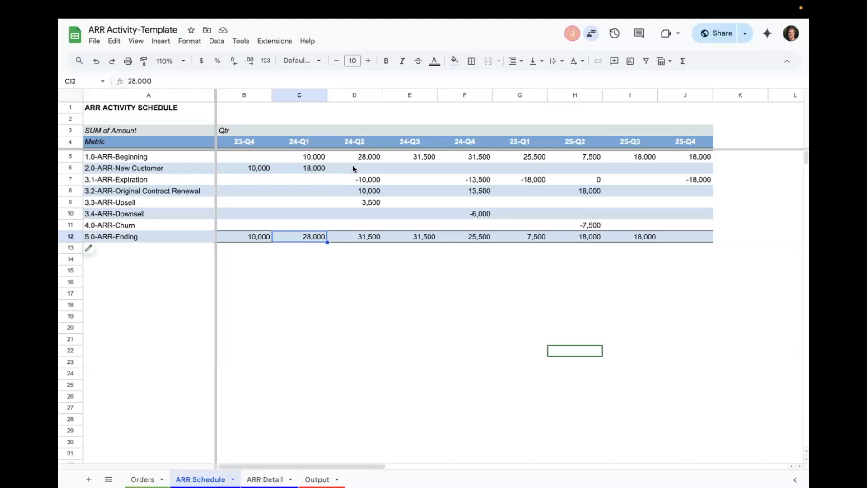
- Follow the 23-Q4 new customer contract into the 24-Q2 expiration, original contract renewal, upsell and ending ARR
{"action": "left_click", "coordinate": [267, 169]}
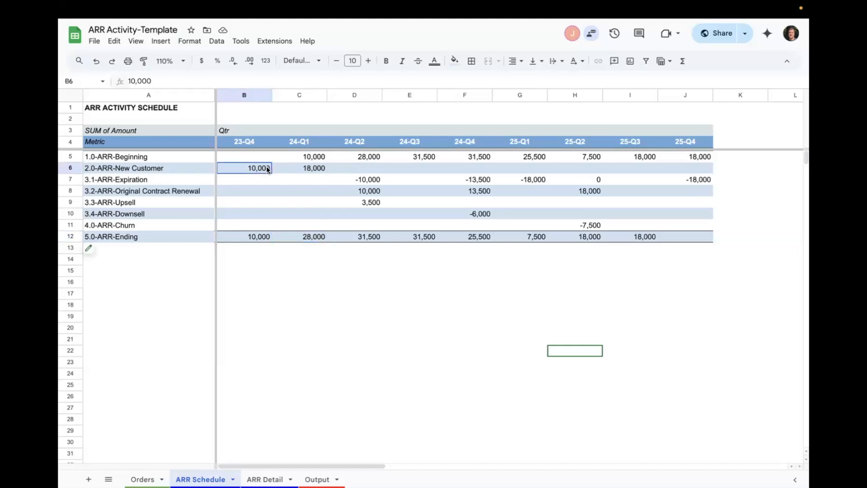
{"action": "left_click", "coordinate": [368, 180]}
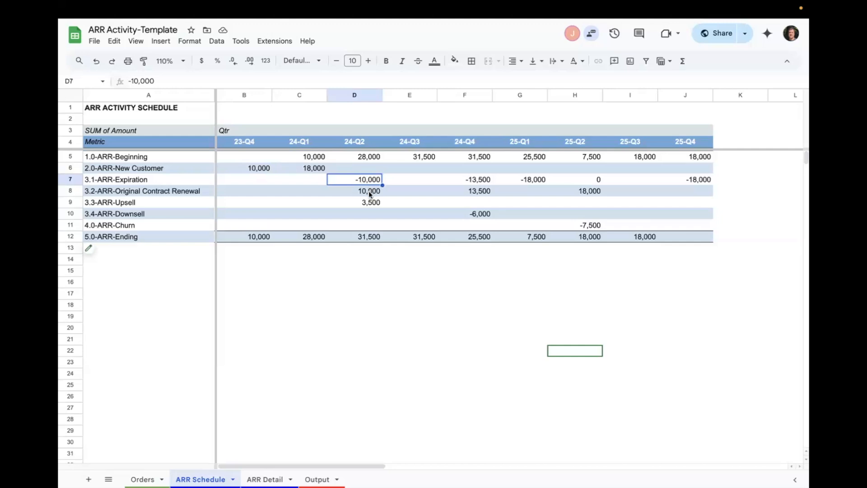
{"action": "left_click", "coordinate": [369, 191]}
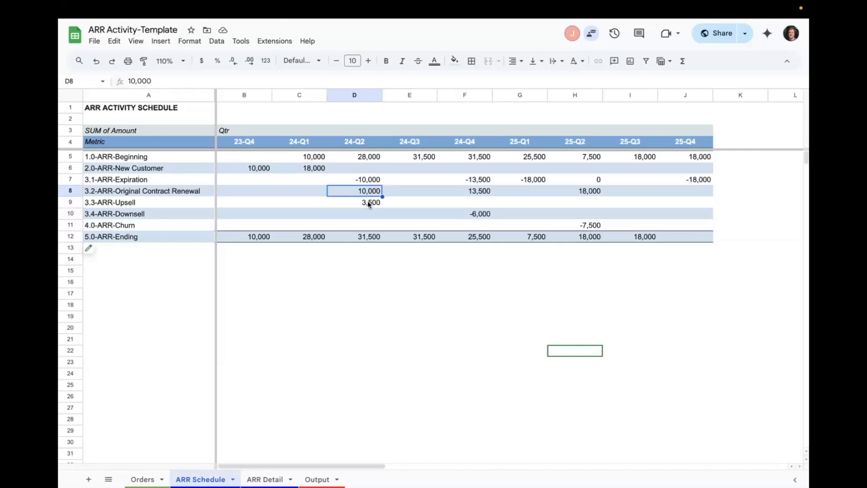
{"action": "left_click", "coordinate": [368, 203]}
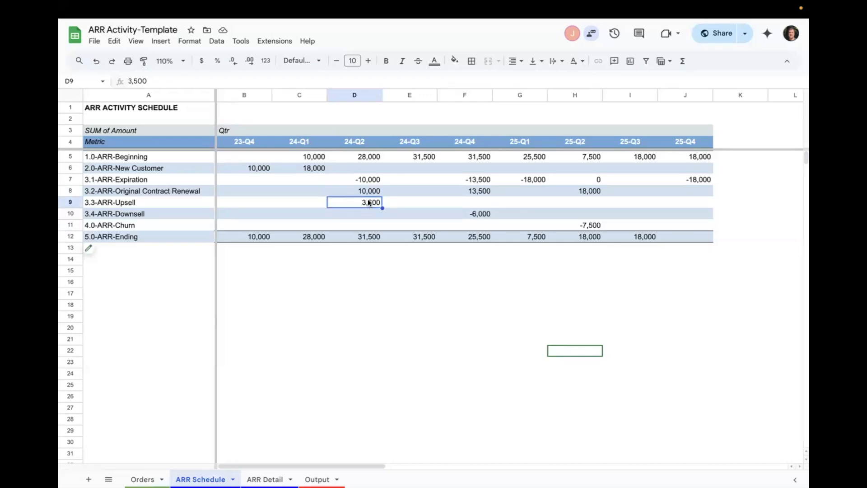
{"action": "left_click", "coordinate": [365, 237]}
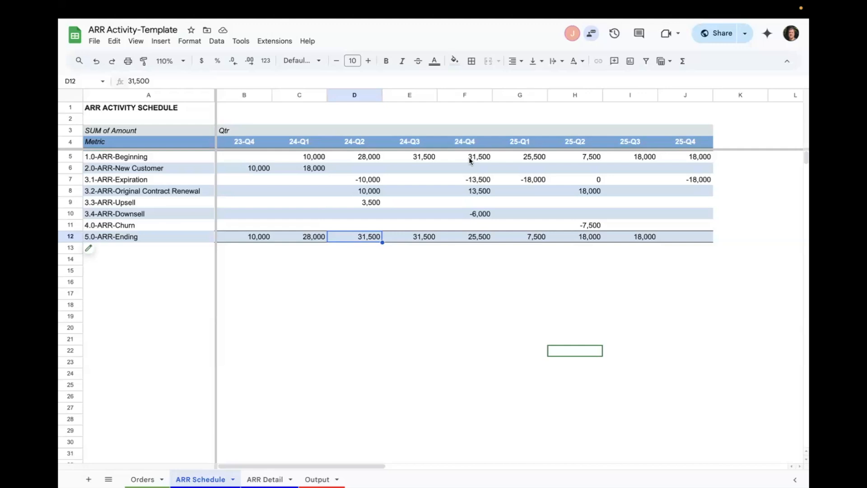
- Compare the 24-Q4 expiration, original contract renewal and downsell with the renewal and upsell amounts in 24-Q2
{"action": "left_click", "coordinate": [478, 180]}
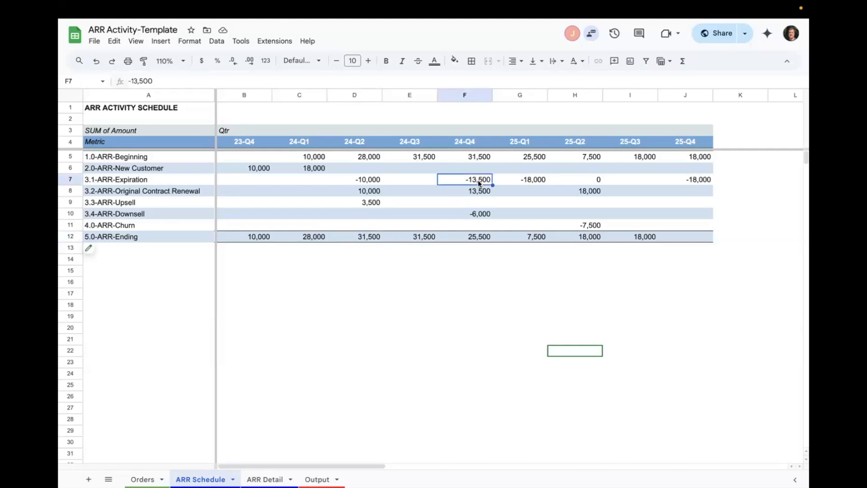
{"action": "left_click_drag", "start_coordinate": [375, 194], "coordinate": [376, 203]}
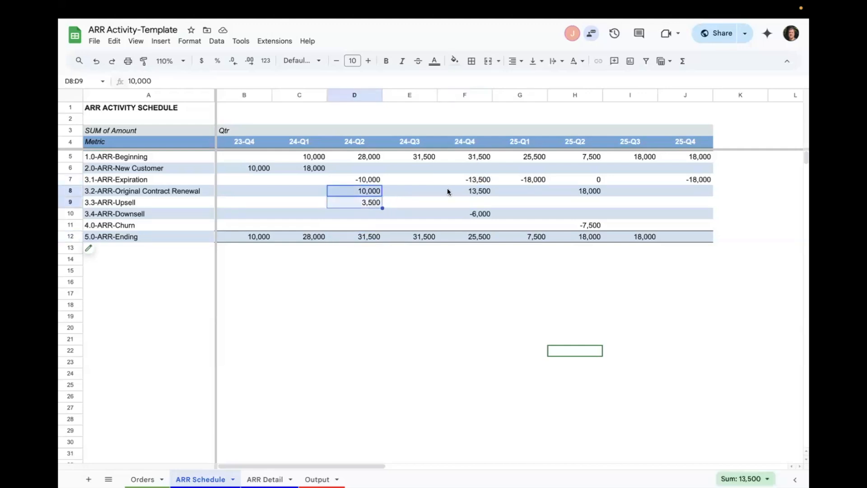
{"action": "left_click", "coordinate": [479, 180]}
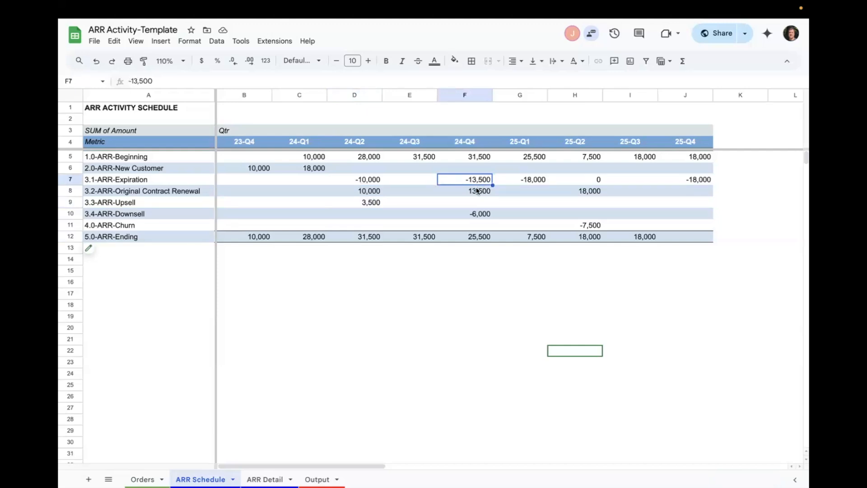
{"action": "left_click", "coordinate": [477, 191]}
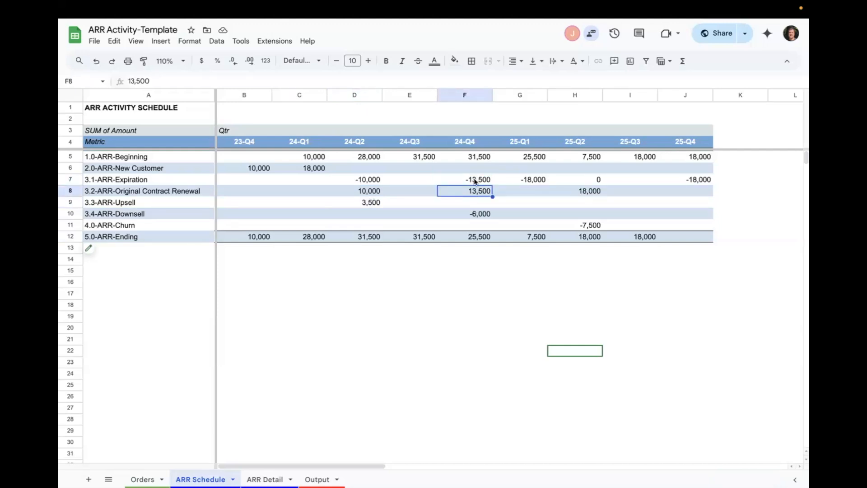
{"action": "left_click", "coordinate": [478, 215]}
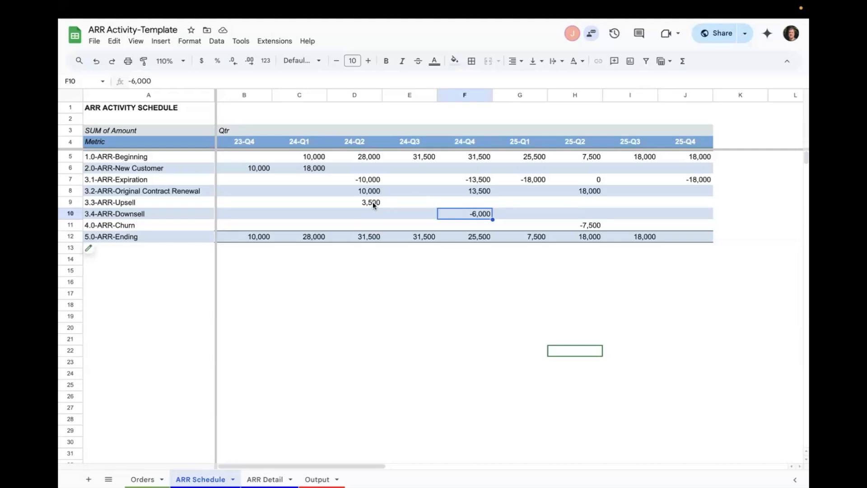
{"action": "left_click", "coordinate": [370, 191]}
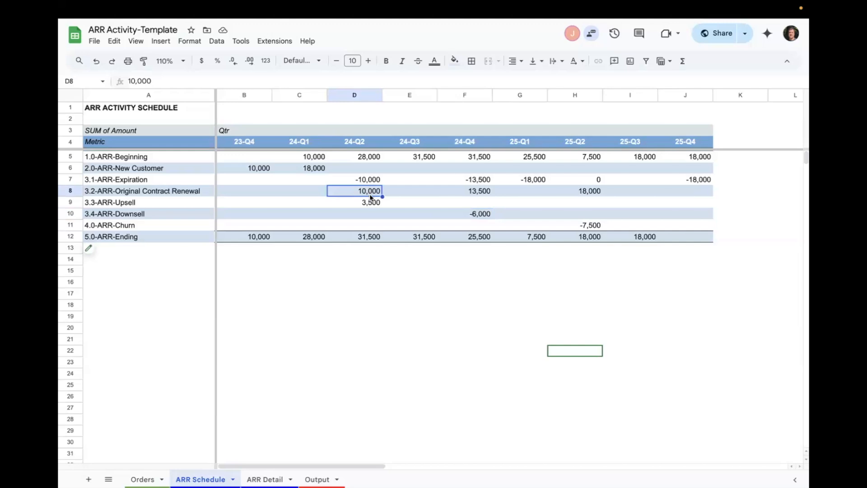
- Check the 24-Q4 original contract renewal, and trace the 24-Q1 new customer ARR to its expiration in 25-Q1
{"action": "left_click", "coordinate": [485, 193]}
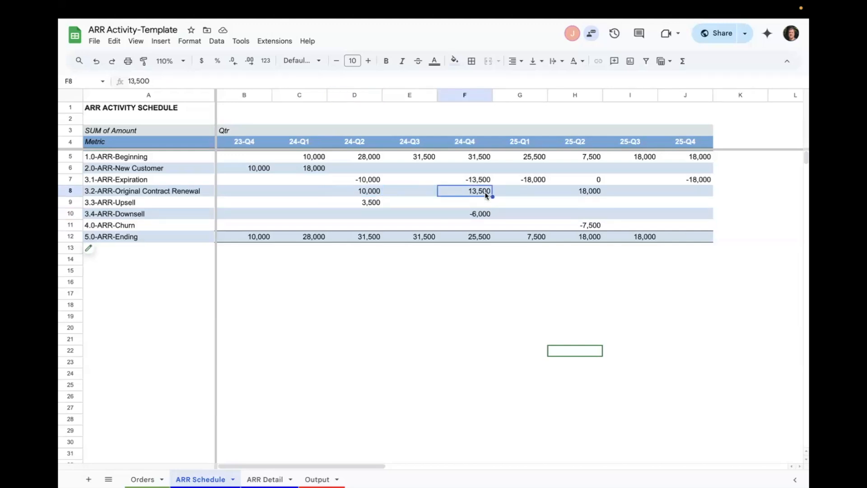
{"action": "left_click", "coordinate": [536, 182]}
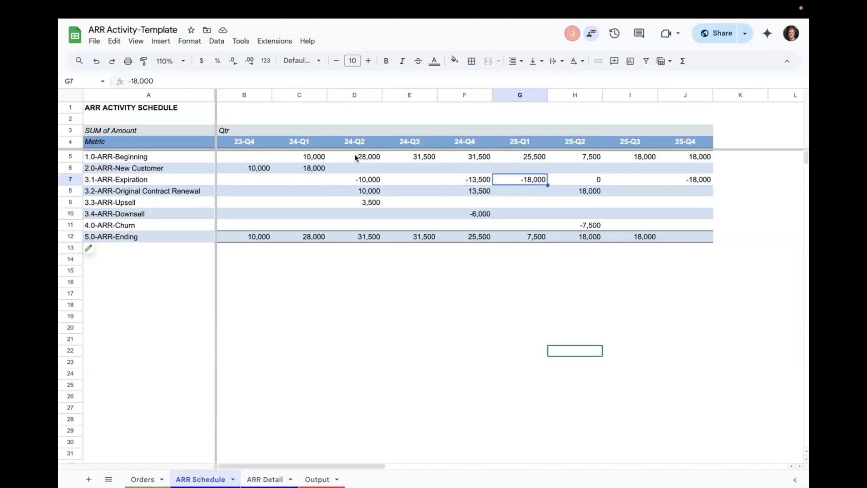
{"action": "left_click", "coordinate": [319, 168]}
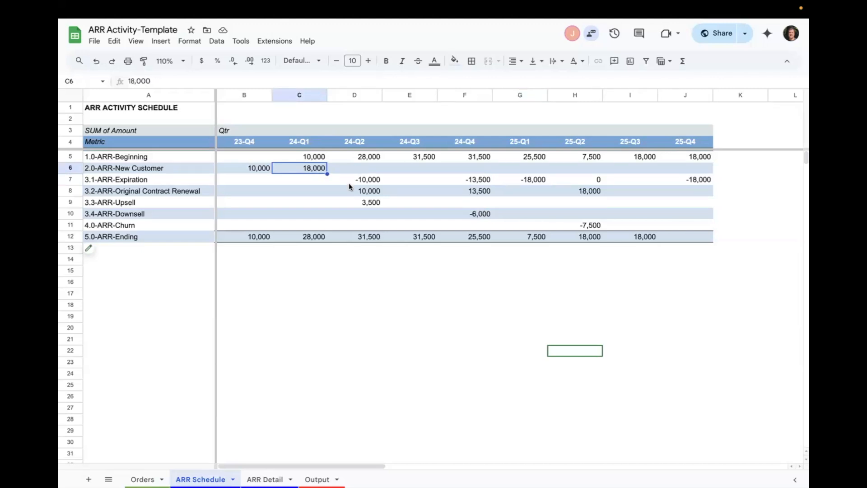
{"action": "left_click", "coordinate": [536, 182]}
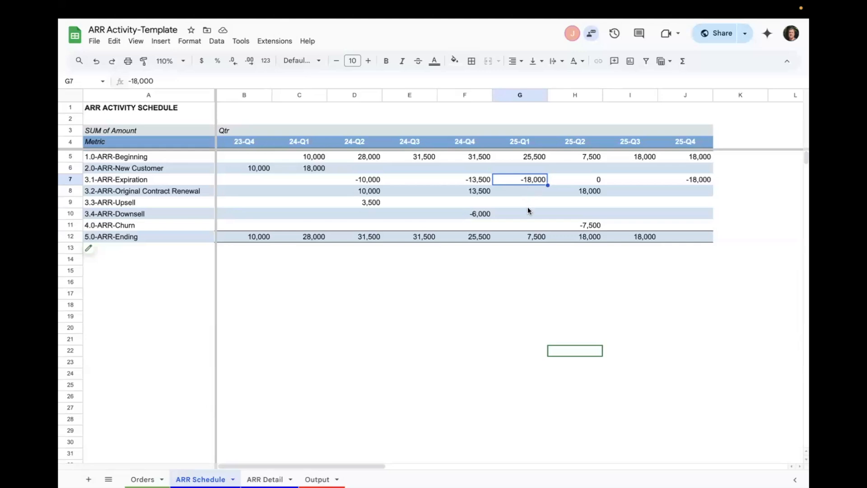
- Compare 25-Q1 ending ARR with the sum of the 24-Q4 original contract renewal, upsell and downsell cells
{"action": "left_click", "coordinate": [537, 237]}
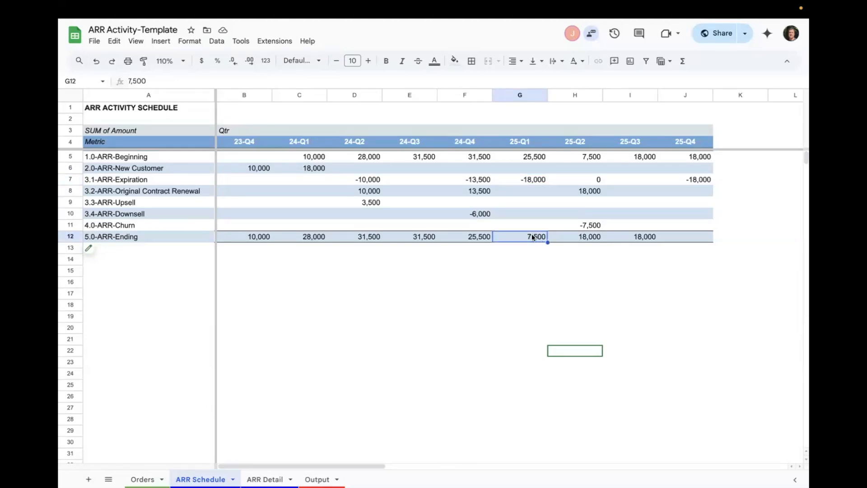
{"action": "left_click_drag", "start_coordinate": [479, 190], "coordinate": [487, 213]}
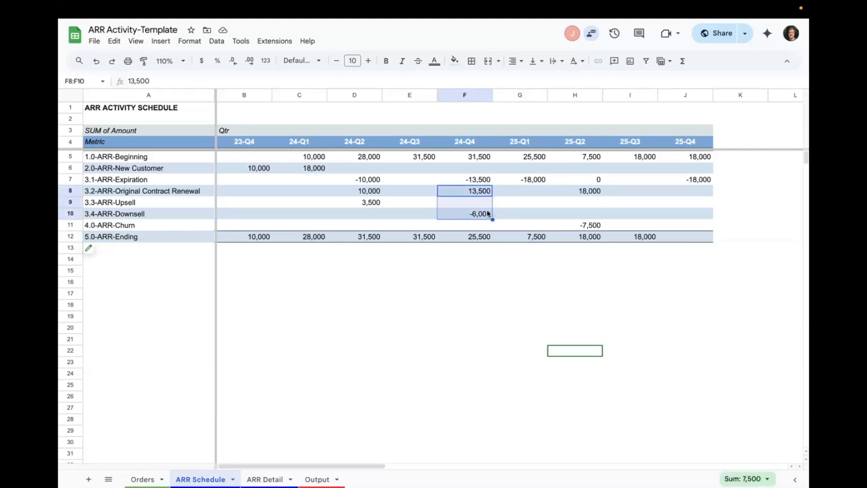
{"action": "left_click", "coordinate": [529, 235]}
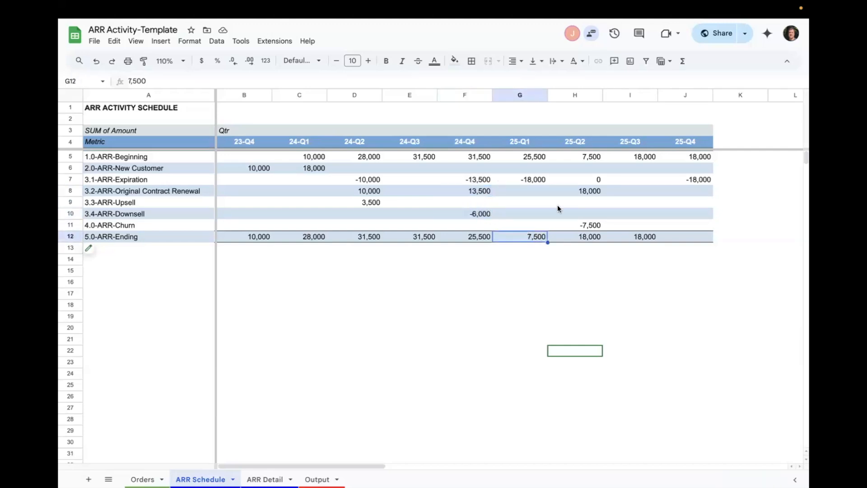
- Go through the 25-Q2 original contract renewal, churn and expiration amounts down to that quarter's ending ARR
{"action": "left_click", "coordinate": [593, 191]}
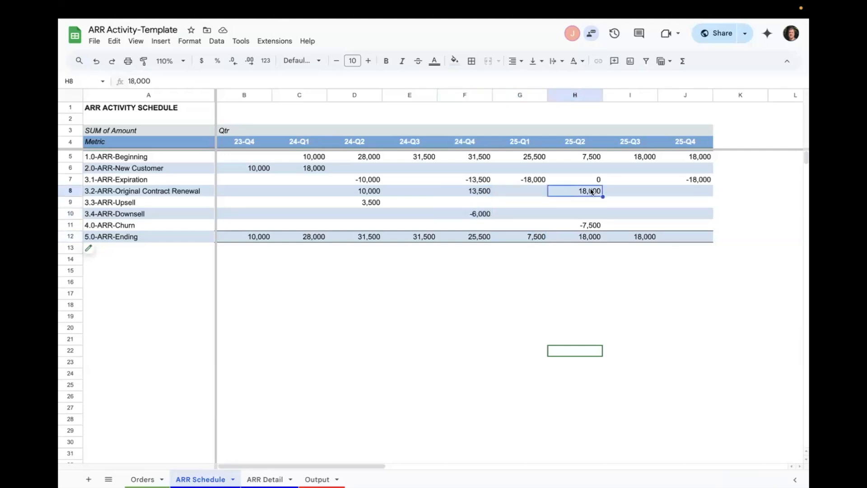
{"action": "left_click", "coordinate": [585, 223]}
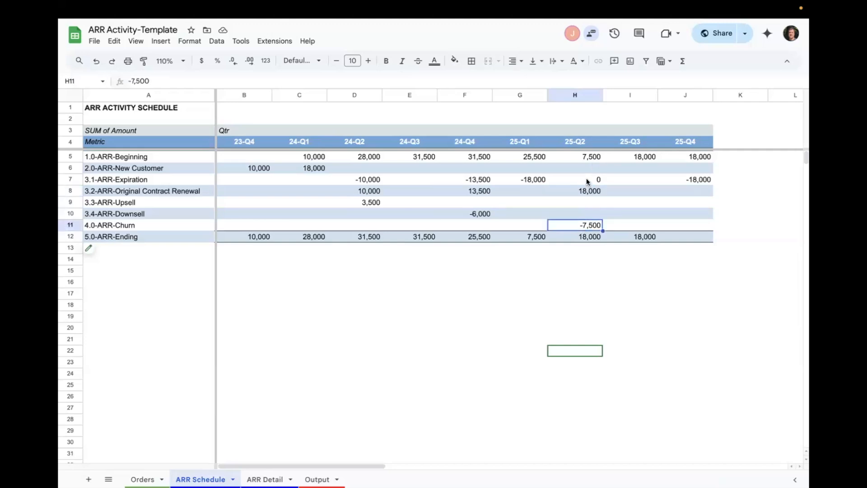
{"action": "left_click", "coordinate": [588, 180]}
{"action": "left_click", "coordinate": [591, 224]}
{"action": "left_click", "coordinate": [587, 238]}
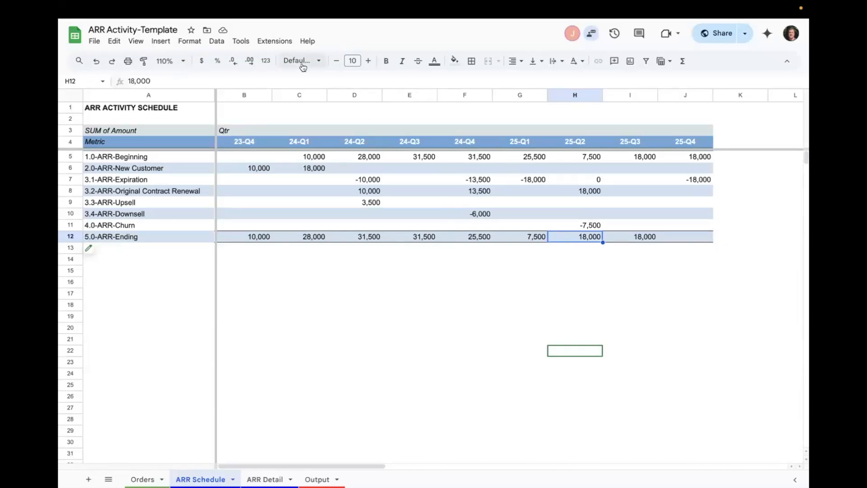
- Open the NUMBRZ Job Runner and go to the Build ARR Schedule job
{"action": "left_click", "coordinate": [275, 42]}
{"action": "mouse_move", "coordinate": [294, 156]}
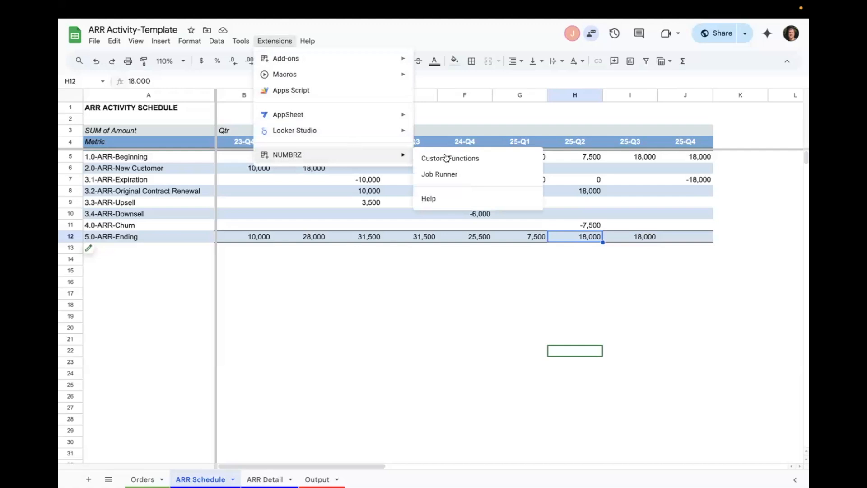
{"action": "left_click", "coordinate": [459, 174]}
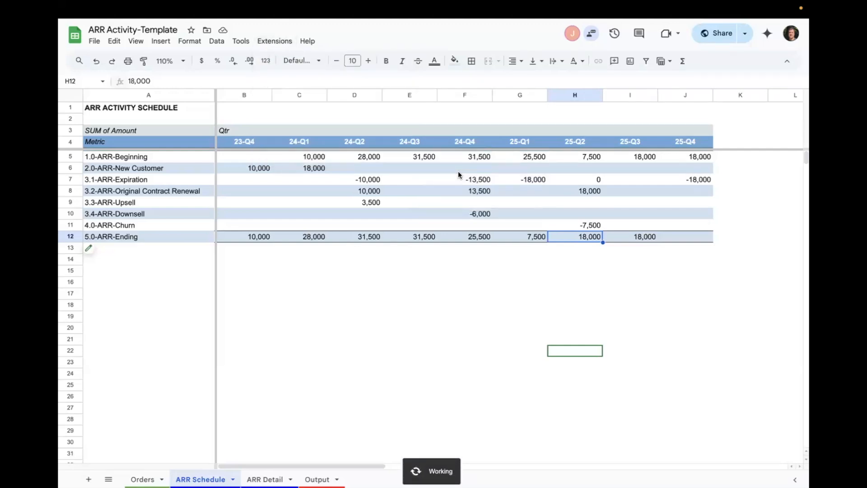
{"action": "left_click", "coordinate": [786, 143]}
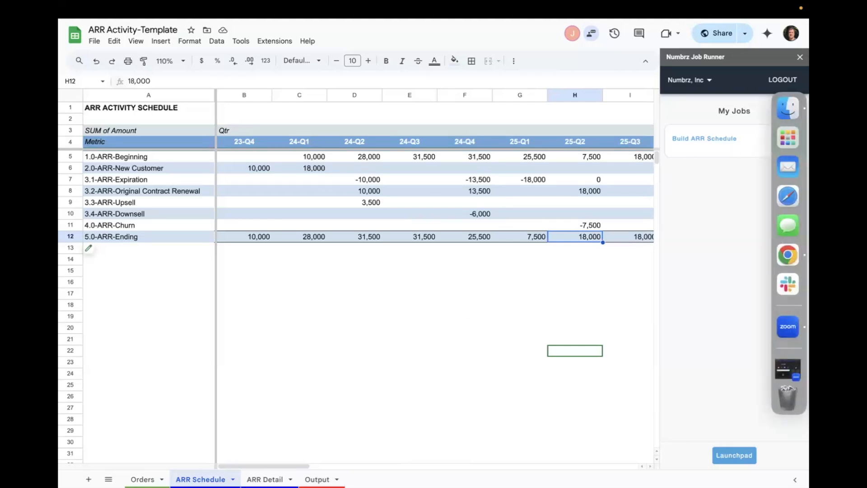
- Open the Orders sheet and check the units on Customer 1's cancellation order
{"action": "left_click", "coordinate": [142, 480]}
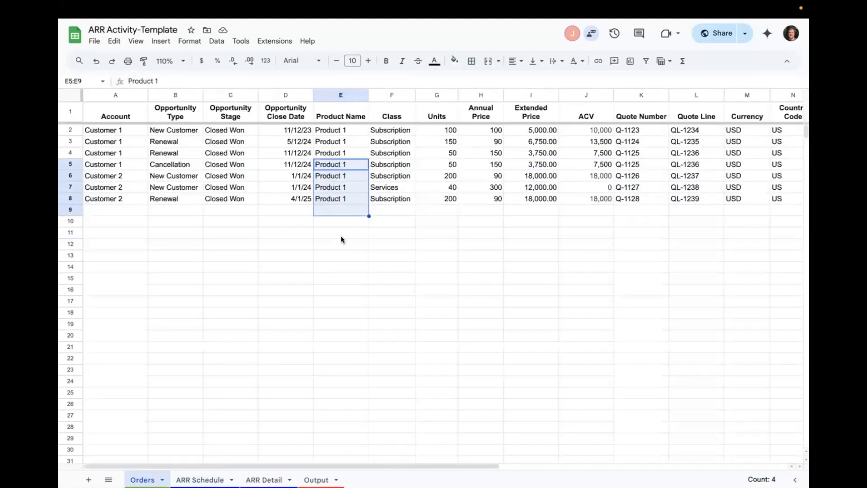
{"action": "left_click", "coordinate": [437, 165]}
{"action": "scroll", "coordinate": [456, 302], "scroll_direction": "down", "scroll_amount": 3}
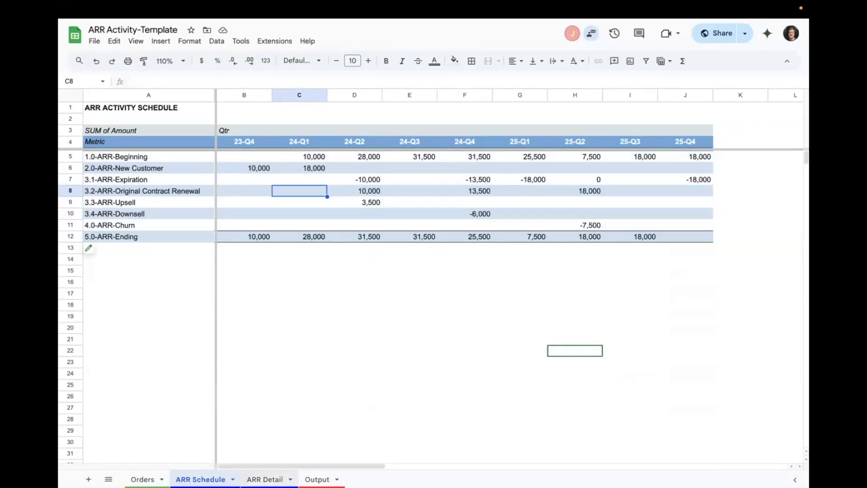
- Open the ARR Detail sheet and examine its breakdown by customer, highlighting Customer 1's metric rows
{"action": "left_click", "coordinate": [265, 480]}
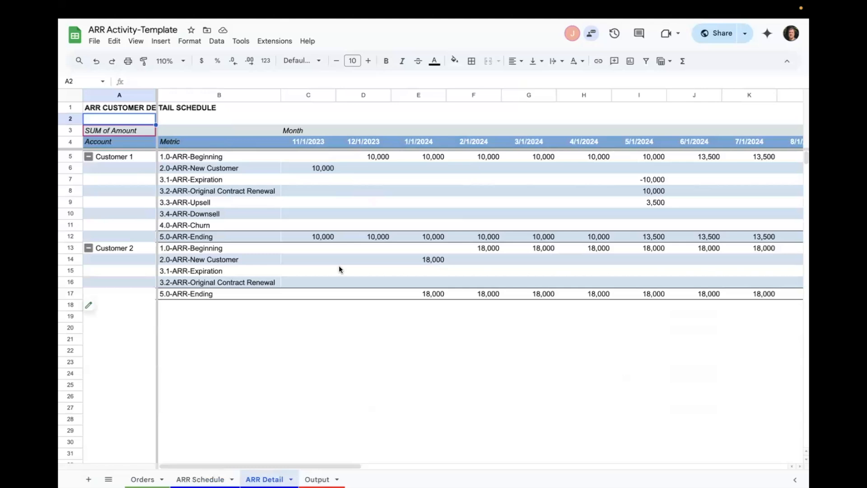
{"action": "left_click_drag", "start_coordinate": [115, 155], "coordinate": [118, 283]}
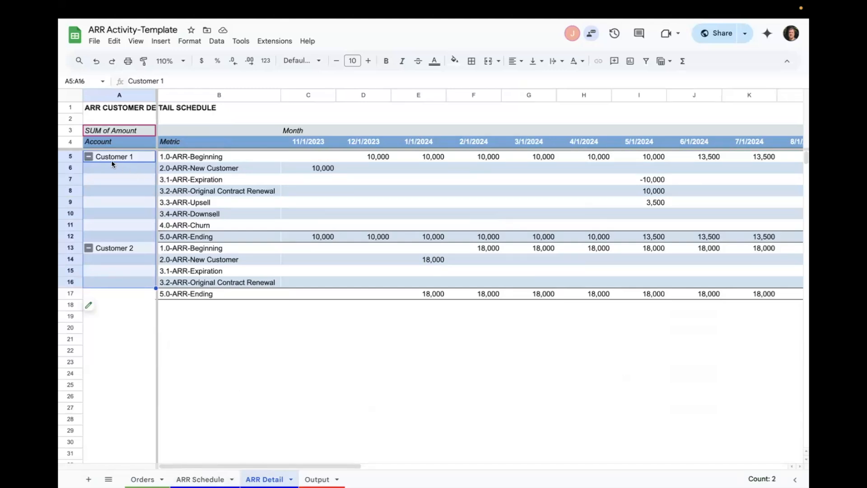
{"action": "left_click_drag", "start_coordinate": [71, 156], "coordinate": [71, 226]}
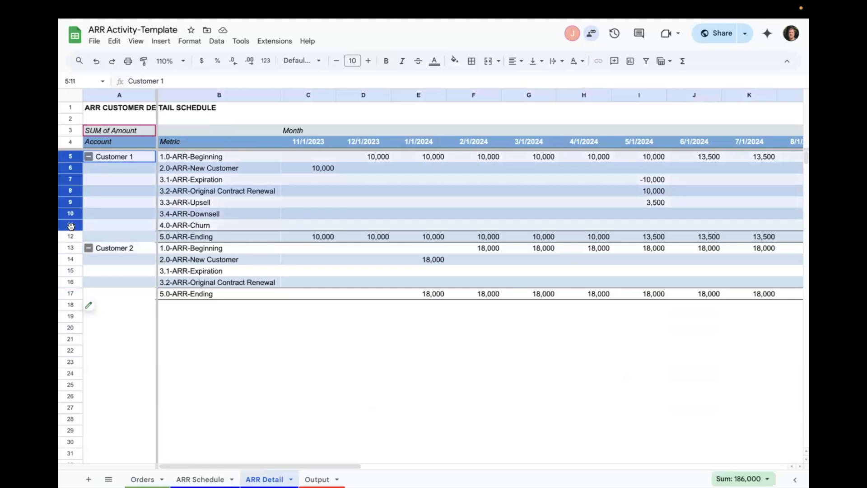
- Trace Customer 1's new customer ARR through the 5/1/2024 expiration, renewal and upsell, and on to the 11/1/2024 activity
{"action": "left_click", "coordinate": [322, 168]}
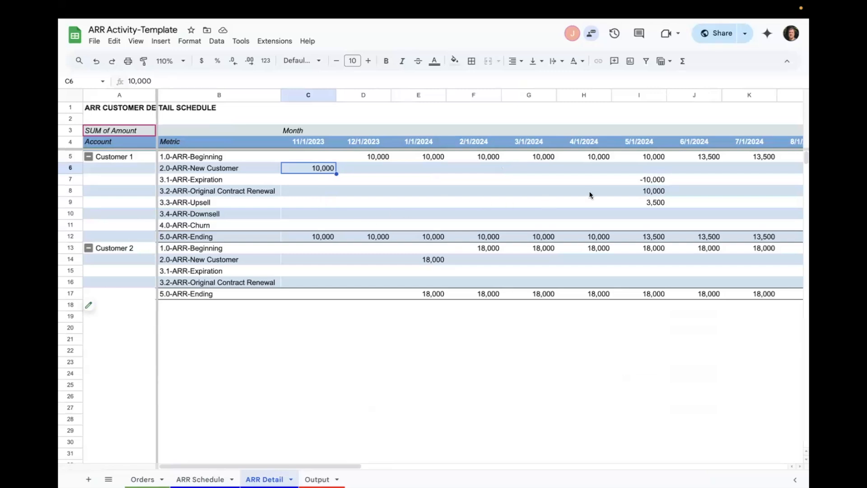
{"action": "left_click", "coordinate": [652, 178]}
{"action": "left_click", "coordinate": [652, 191]}
{"action": "left_click", "coordinate": [652, 199]}
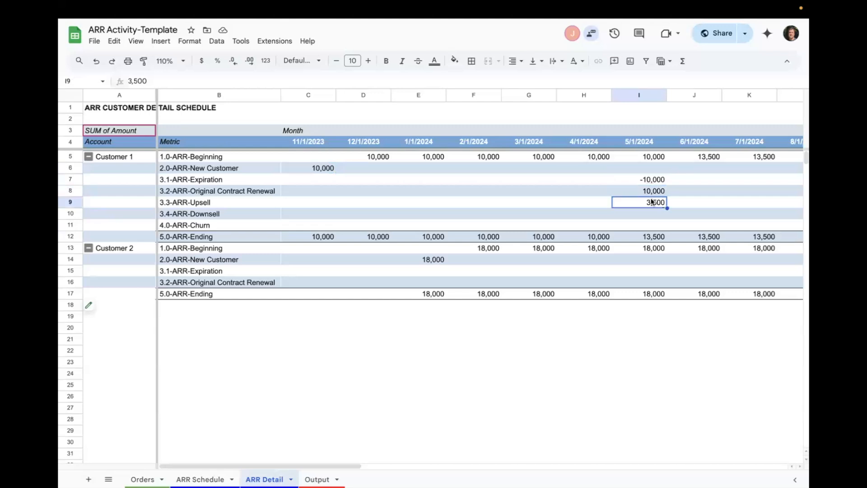
{"action": "scroll", "coordinate": [652, 198], "scroll_direction": "right", "scroll_amount": 5}
{"action": "scroll", "coordinate": [584, 201], "scroll_direction": "right", "scroll_amount": 3}
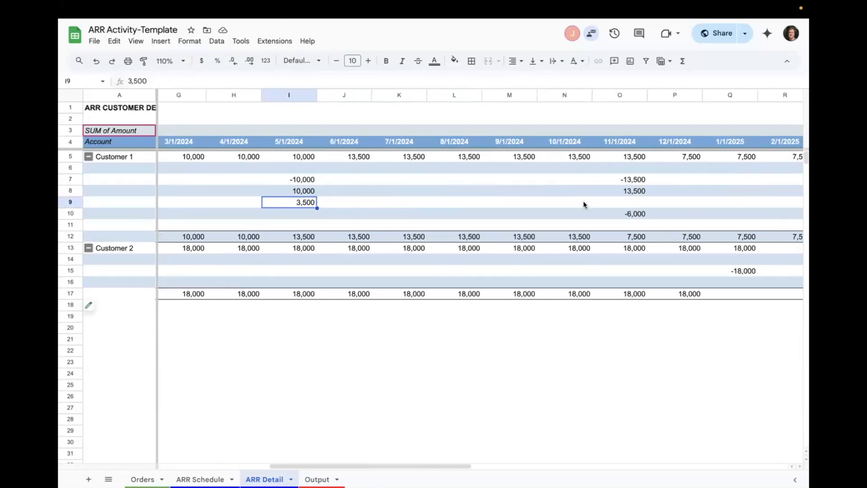
{"action": "scroll", "coordinate": [583, 200], "scroll_direction": "right", "scroll_amount": 2}
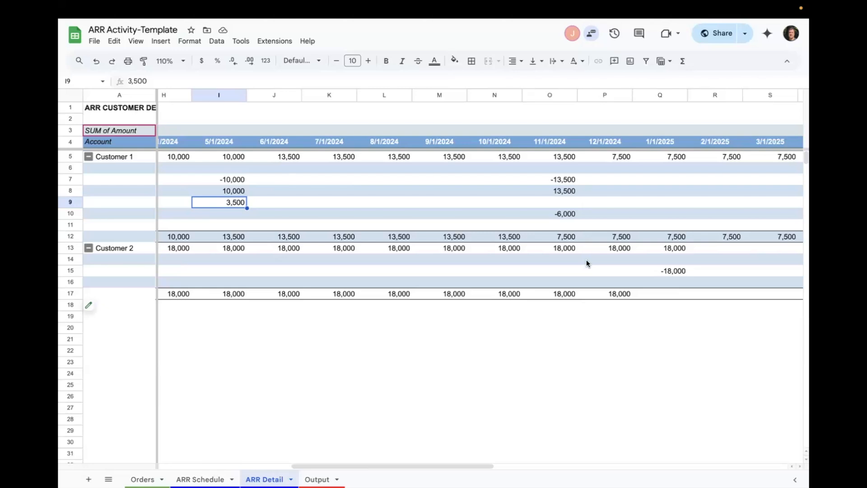
- Follow Customer 2's monthly ARR from the 1/1/2024 new contract to the 1/1/2025 expiration and the 4/1/2025 renewal
{"action": "scroll", "coordinate": [587, 264], "scroll_direction": "left", "scroll_amount": 6}
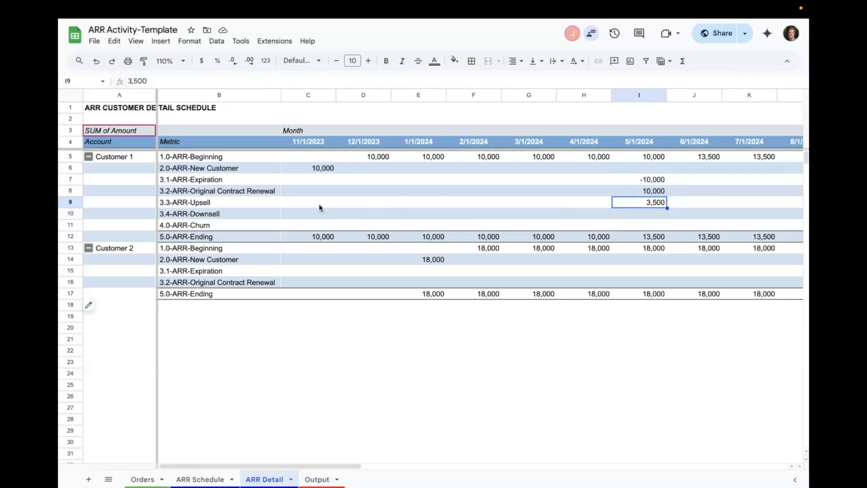
{"action": "scroll", "coordinate": [450, 256], "scroll_direction": "right", "scroll_amount": 3}
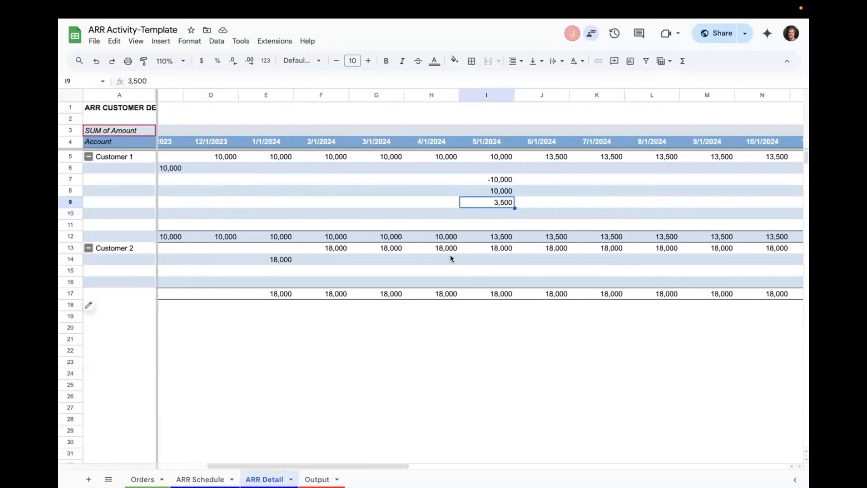
{"action": "scroll", "coordinate": [450, 254], "scroll_direction": "right", "scroll_amount": 6}
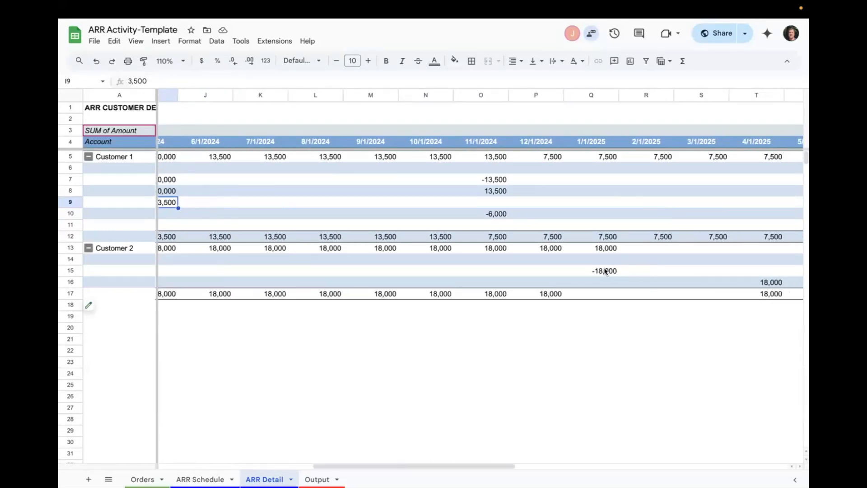
{"action": "scroll", "coordinate": [502, 271], "scroll_direction": "left", "scroll_amount": 8}
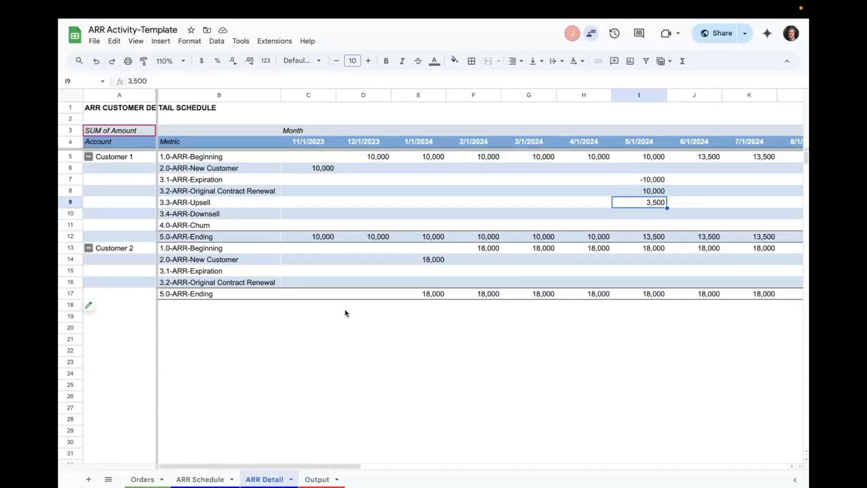
- Check the 24-Q2 upsell on the ARR Schedule sheet, and look back at the source rows on the Orders sheet
{"action": "left_click", "coordinate": [223, 478]}
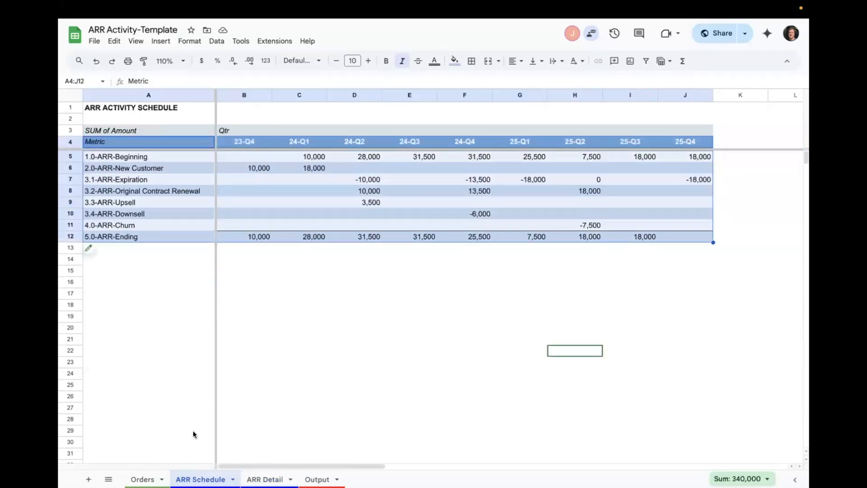
{"action": "left_click", "coordinate": [342, 205]}
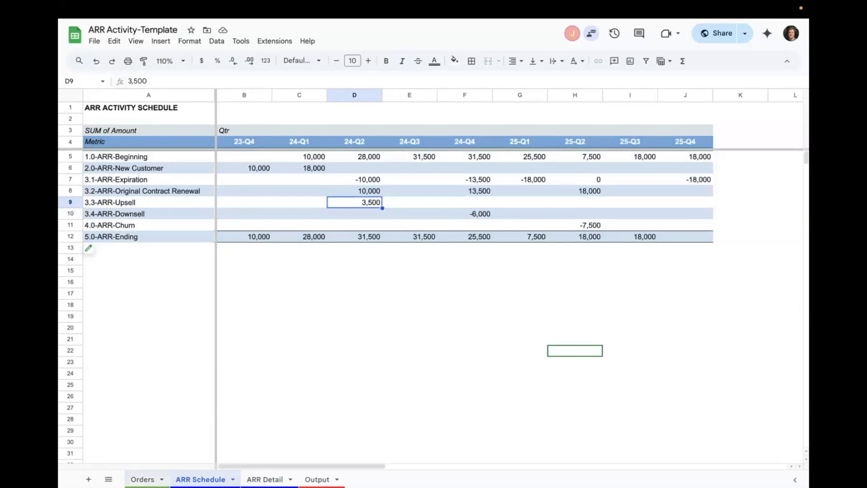
{"action": "left_click", "coordinate": [143, 480]}
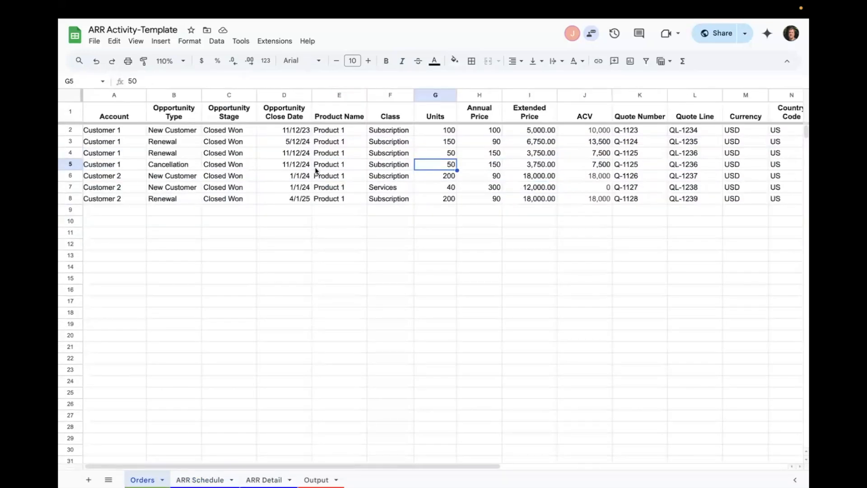
{"action": "scroll", "coordinate": [348, 310], "scroll_direction": "down", "scroll_amount": 15}
{"action": "scroll", "coordinate": [348, 310], "scroll_direction": "up", "scroll_amount": 15}
{"action": "scroll", "coordinate": [348, 310], "scroll_direction": "right", "scroll_amount": 1}
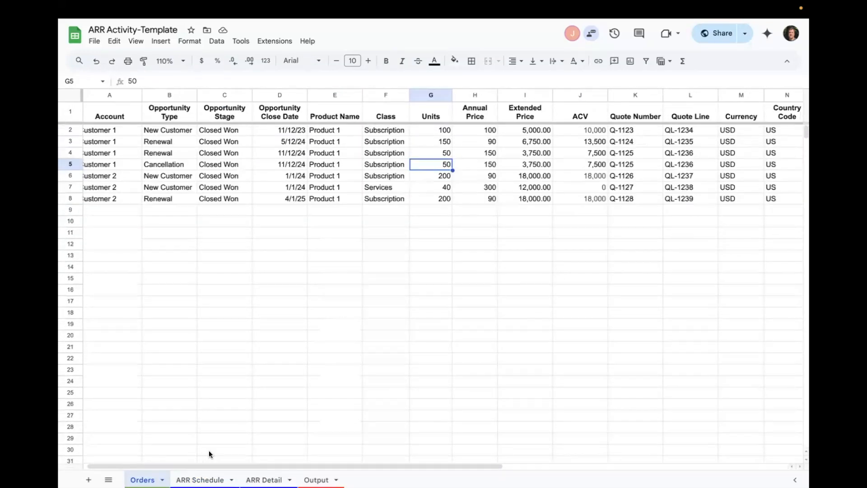
- Return to the ARR Schedule sheet and review the complete quarterly activity from beginning to ending ARR
{"action": "left_click", "coordinate": [200, 480]}
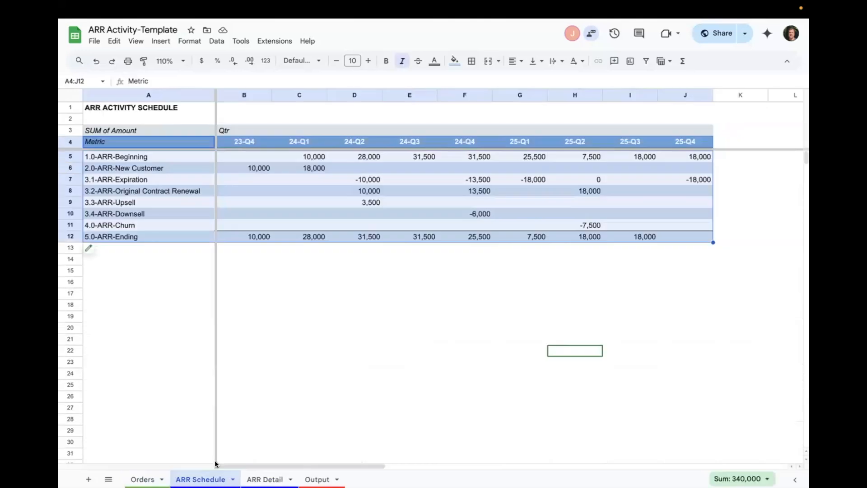
{"action": "left_click", "coordinate": [359, 223]}
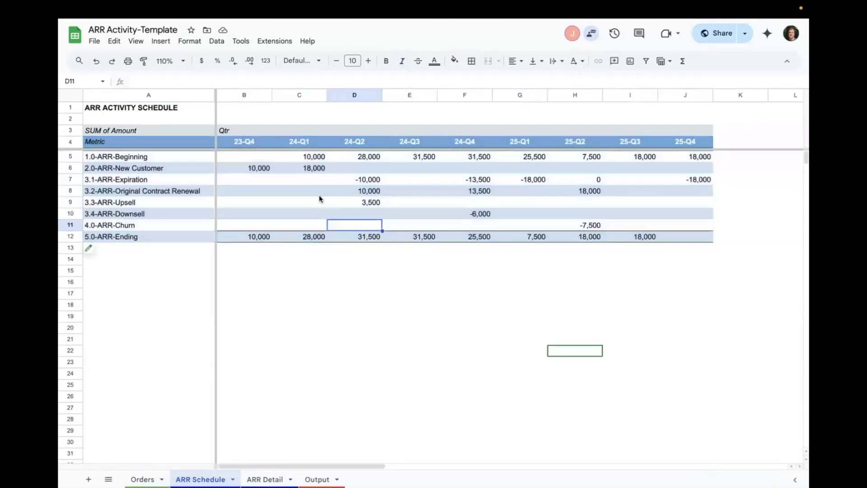
{"action": "left_click", "coordinate": [102, 253]}
{"action": "left_click", "coordinate": [399, 179]}
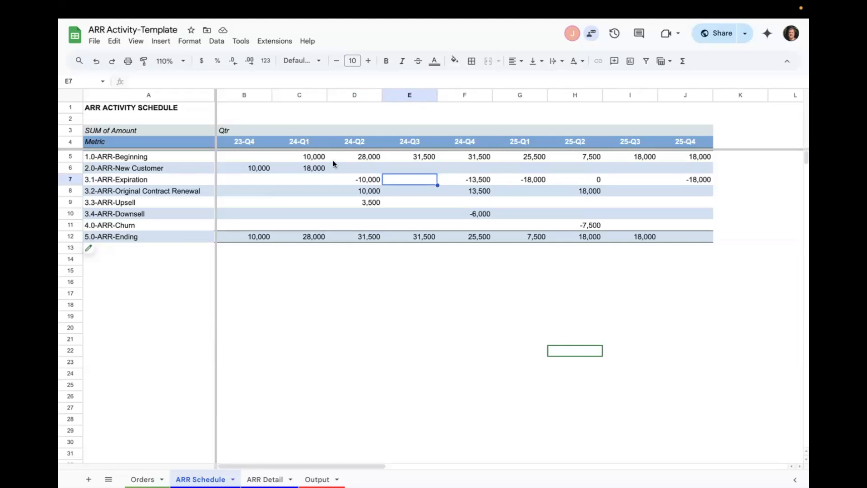
{"action": "key", "text": "super+a"}
{"action": "left_click", "coordinate": [456, 327]}
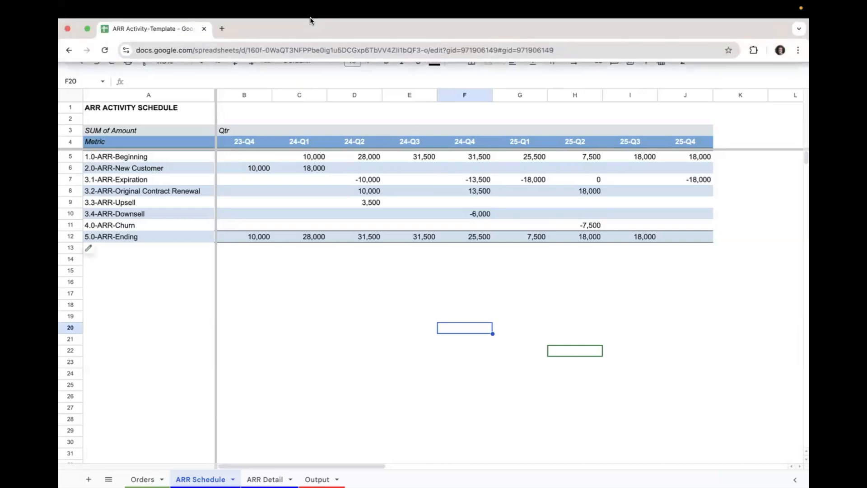
- Open the NUMBRZ Job Runner beside the ARR Schedule sheet to show the Build ARR Schedule job
{"action": "left_click", "coordinate": [270, 42]}
{"action": "mouse_move", "coordinate": [300, 154]}
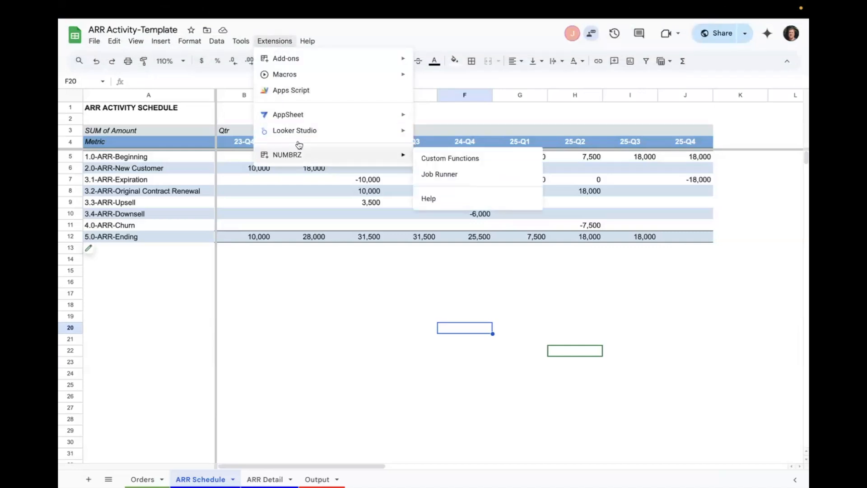
{"action": "left_click", "coordinate": [442, 173]}
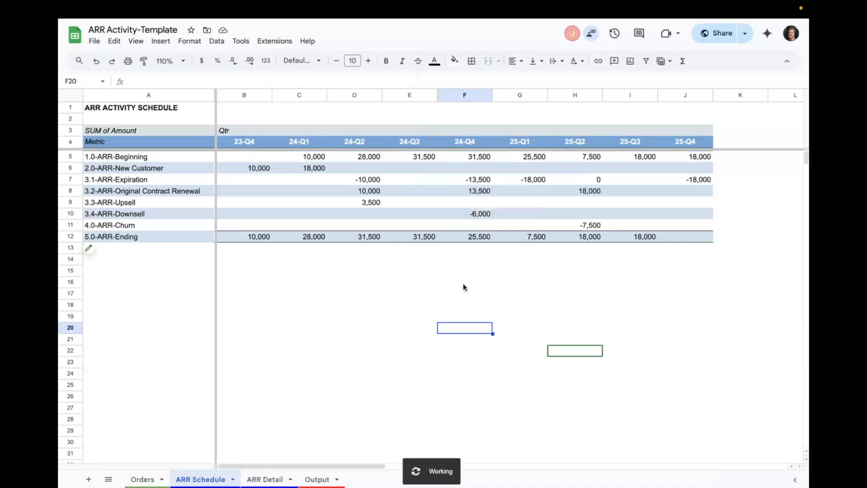
{"action": "left_click", "coordinate": [788, 140]}
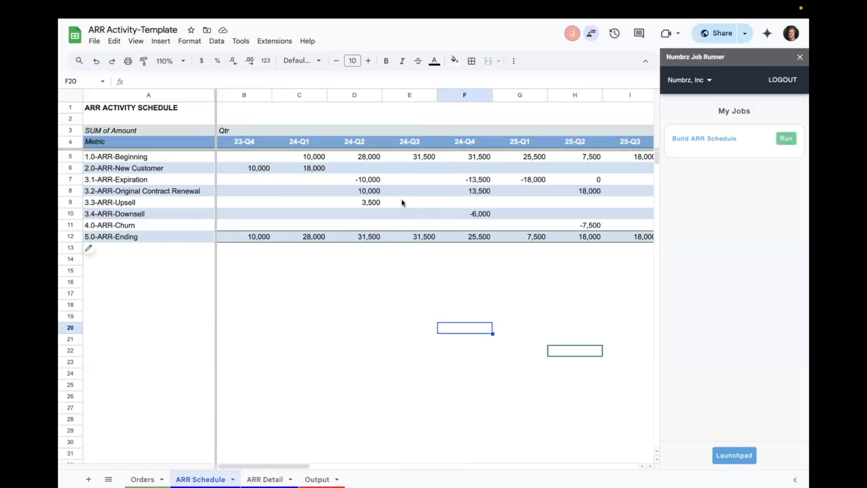
- On the Orders sheet, examine the ACV values and highlight them for all orders in J2:J8
{"action": "left_click", "coordinate": [142, 480]}
{"action": "scroll", "coordinate": [401, 264], "scroll_direction": "left", "scroll_amount": 5}
{"action": "left_click", "coordinate": [449, 141]}
{"action": "scroll", "coordinate": [449, 141], "scroll_direction": "right", "scroll_amount": 2}
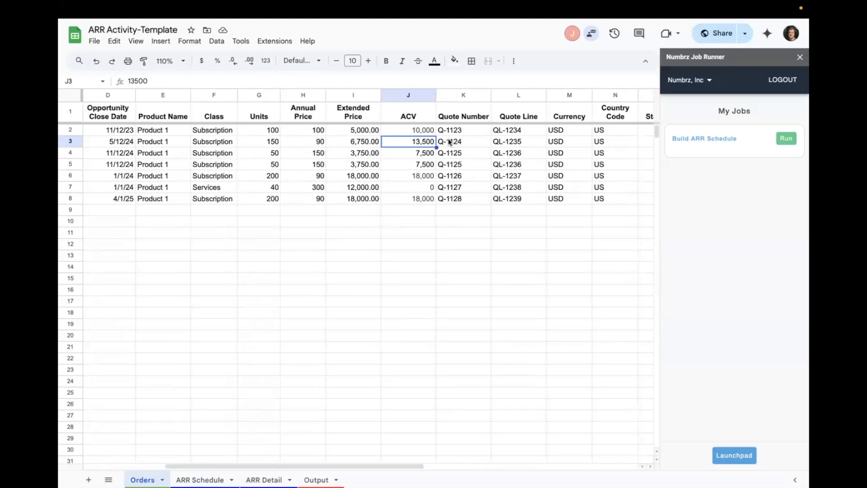
{"action": "left_click", "coordinate": [412, 132]}
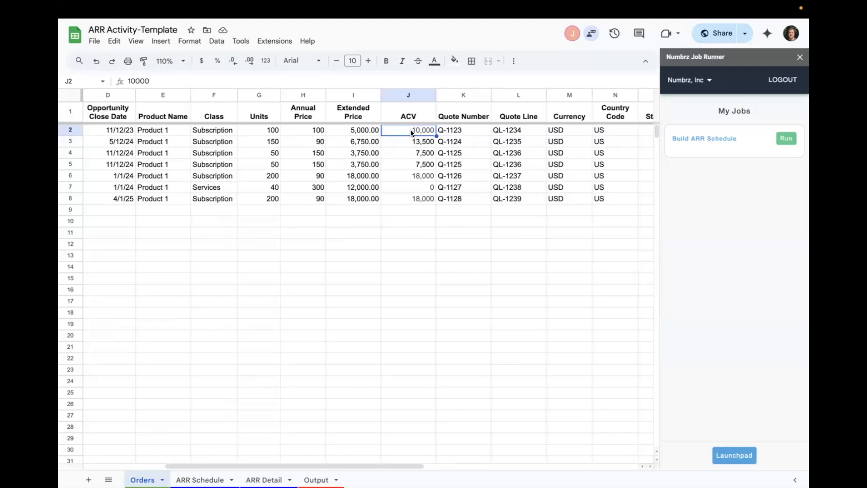
{"action": "left_click", "coordinate": [411, 143]}
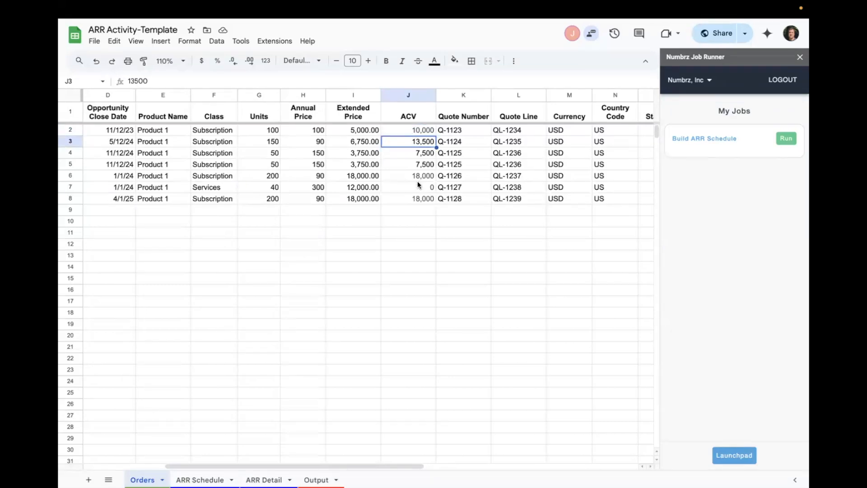
{"action": "left_click_drag", "start_coordinate": [405, 135], "coordinate": [402, 197]}
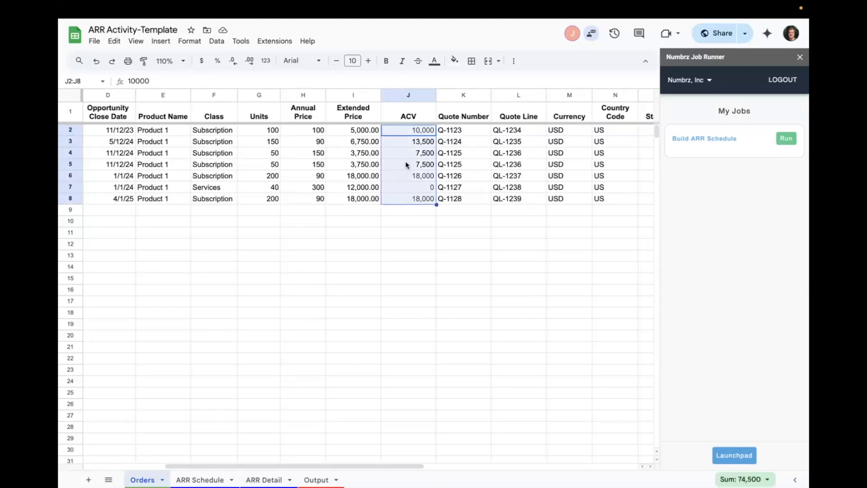
- Compare the orders' start and term dates in columns O and P, checking rows 3 and 8 in particular
{"action": "scroll", "coordinate": [406, 164], "scroll_direction": "right", "scroll_amount": 5}
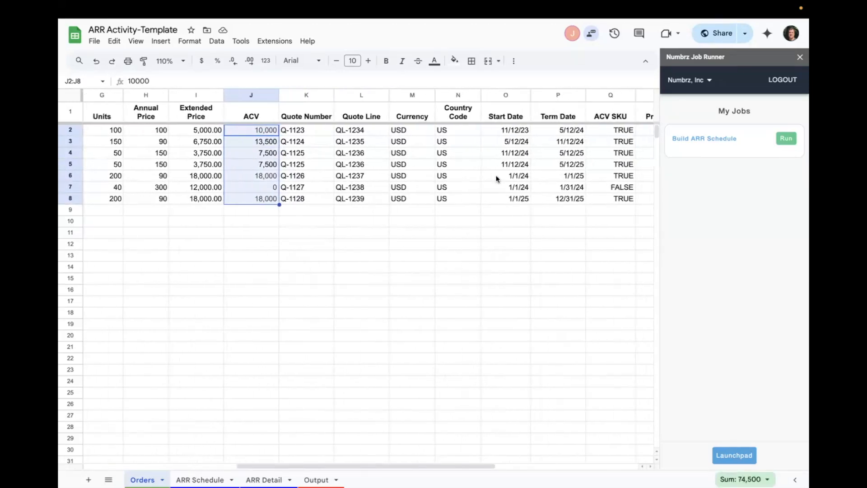
{"action": "left_click", "coordinate": [506, 131]}
{"action": "left_click_drag", "start_coordinate": [560, 131], "coordinate": [562, 199]}
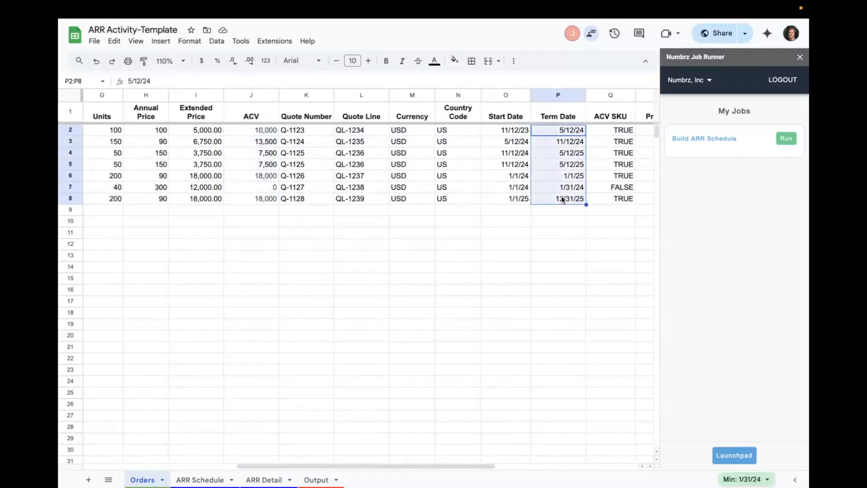
{"action": "left_click", "coordinate": [506, 199]}
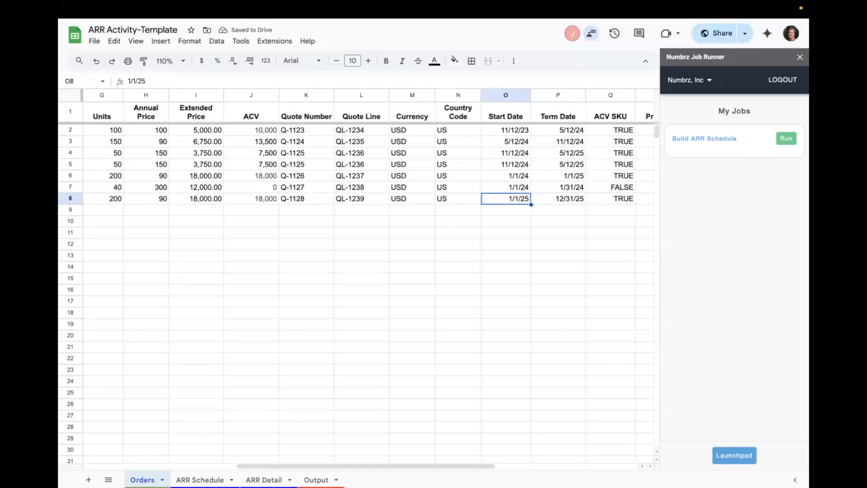
{"action": "left_click", "coordinate": [559, 199]}
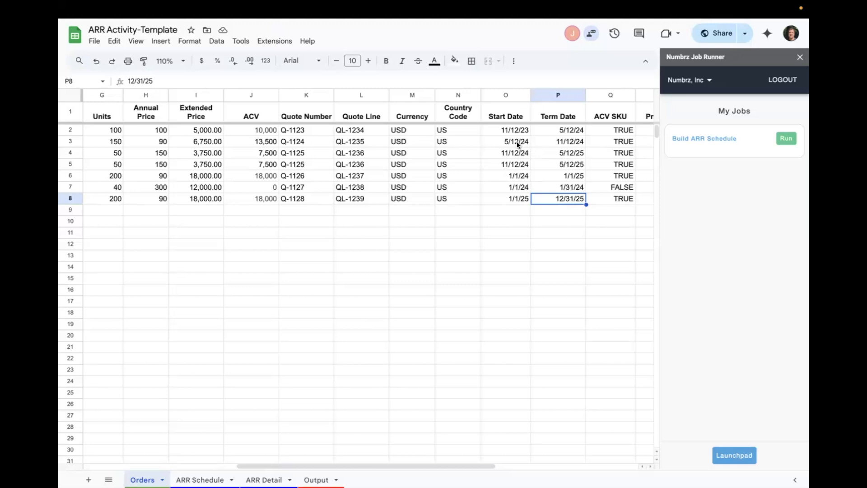
{"action": "left_click_drag", "start_coordinate": [519, 143], "coordinate": [553, 143]}
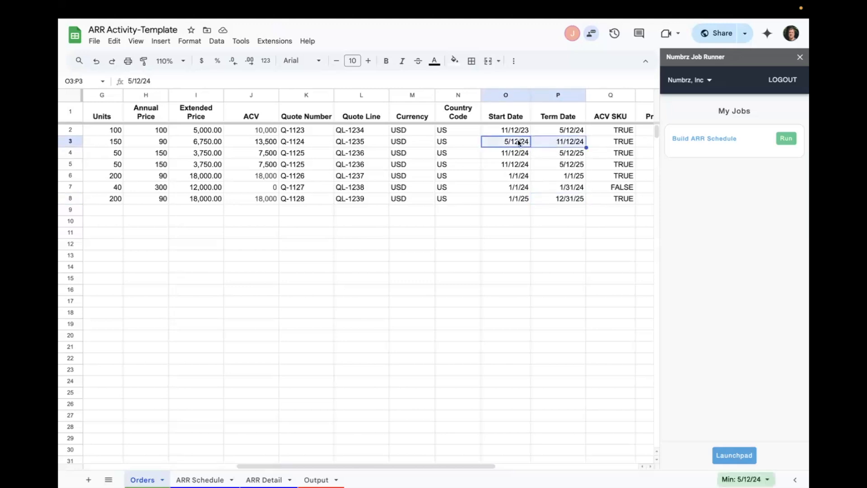
{"action": "left_click", "coordinate": [570, 144]}
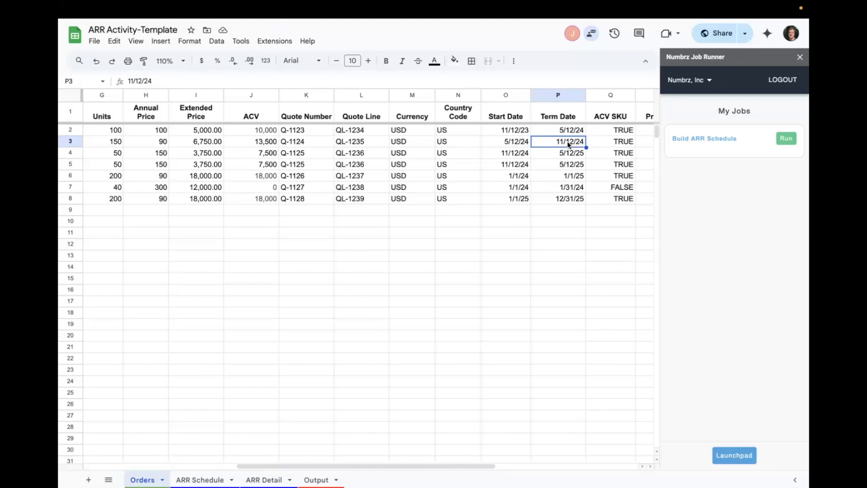
{"action": "left_click", "coordinate": [567, 199]}
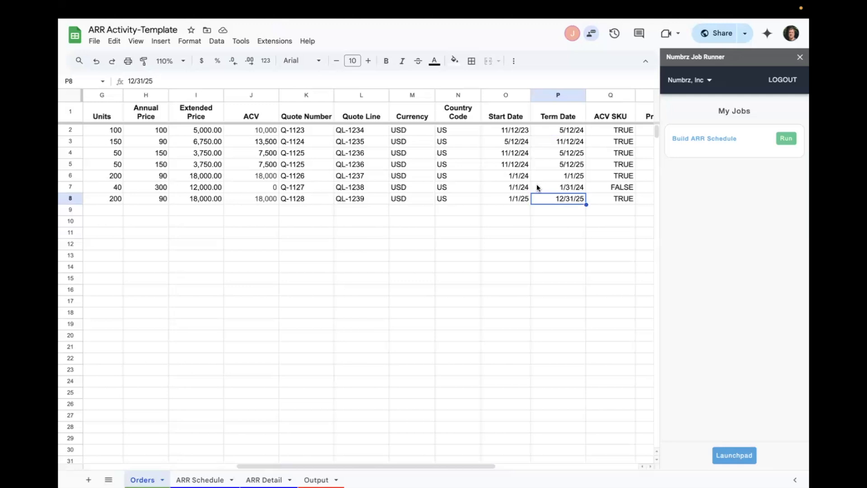
- Highlight the ACV values in J2:J8 again and look across to the Prior ACV column
{"action": "left_click", "coordinate": [259, 133]}
{"action": "left_click_drag", "start_coordinate": [260, 164], "coordinate": [267, 199]}
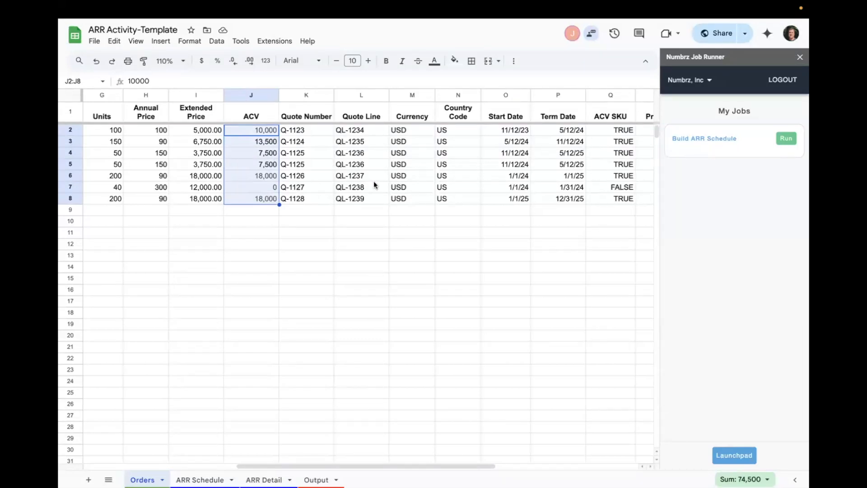
{"action": "scroll", "coordinate": [374, 185], "scroll_direction": "right", "scroll_amount": 3}
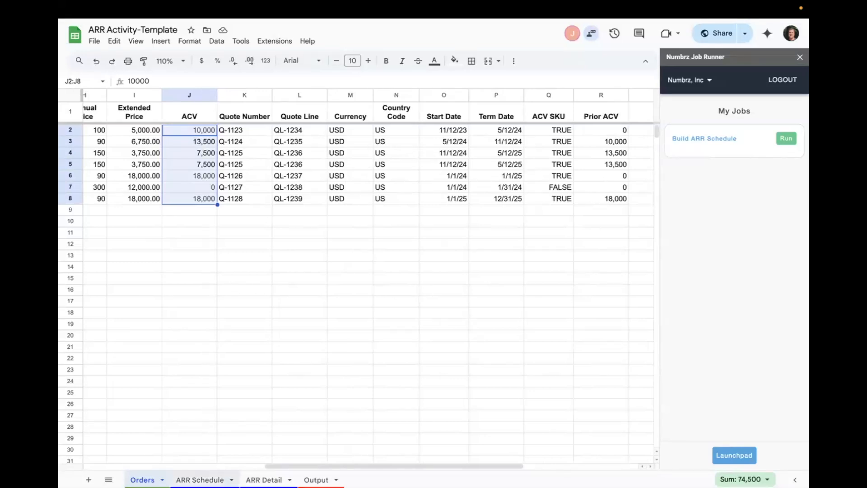
- Check the ARR Schedule sheet against the order data, and return to the Orders sheet's ACV values
{"action": "left_click", "coordinate": [199, 479]}
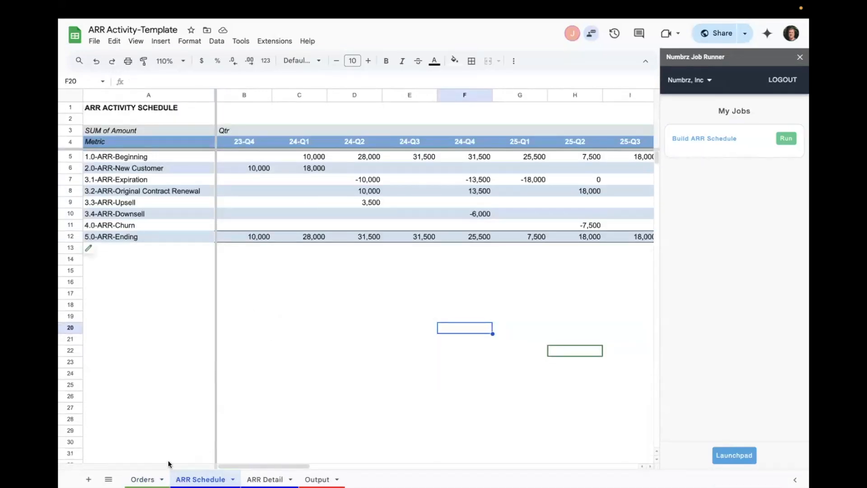
{"action": "left_click", "coordinate": [144, 480]}
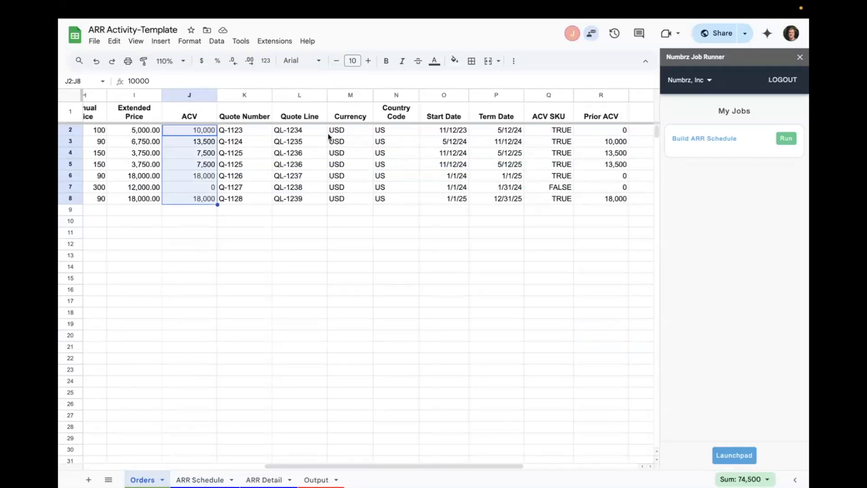
{"action": "left_click", "coordinate": [189, 154]}
{"action": "left_click_drag", "start_coordinate": [198, 132], "coordinate": [200, 198]}
- Switch to the Build ARR Schedule job in the NUMBRZ web app and open its flow at the Orders stage input
{"action": "left_click", "coordinate": [686, 140]}
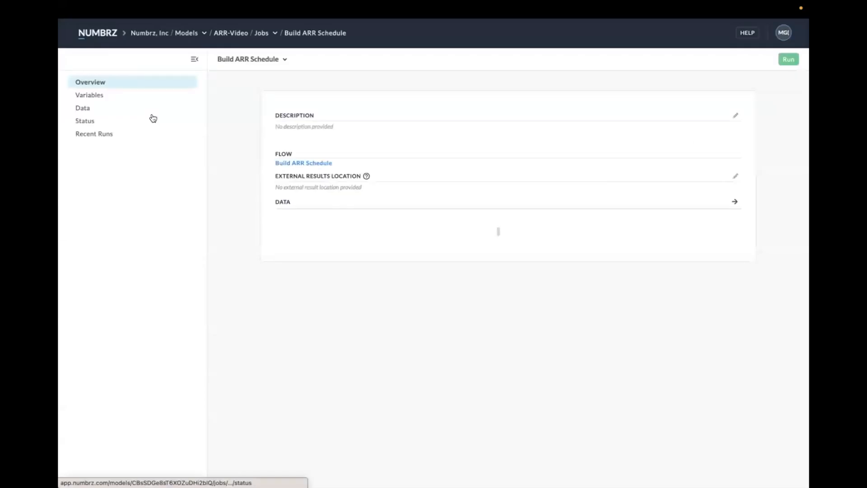
{"action": "left_click", "coordinate": [308, 163]}
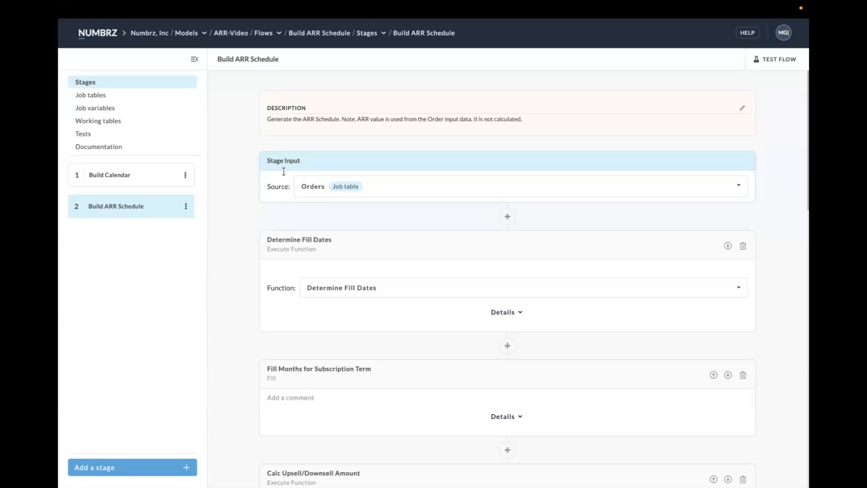
{"action": "scroll", "coordinate": [343, 178], "scroll_direction": "down", "scroll_amount": 1}
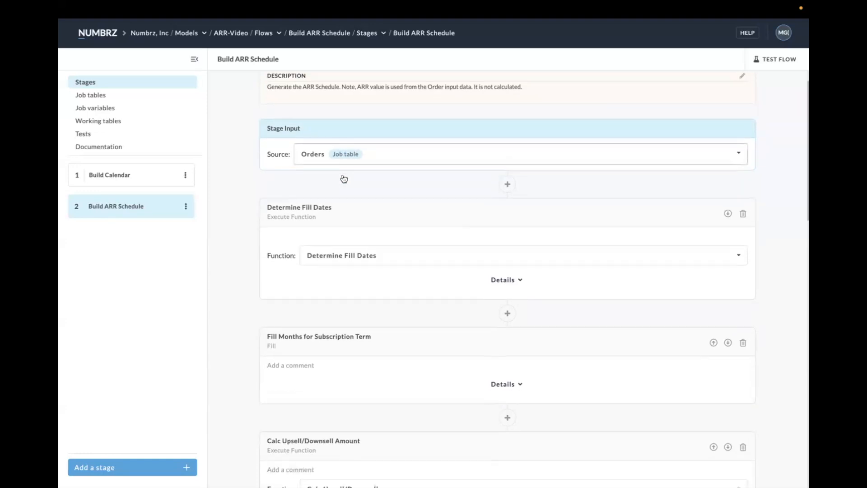
- Expand the Determine Fill Dates details and review how the stage fields map to the function inputs
{"action": "left_click", "coordinate": [519, 283]}
{"action": "scroll", "coordinate": [501, 258], "scroll_direction": "down", "scroll_amount": 1}
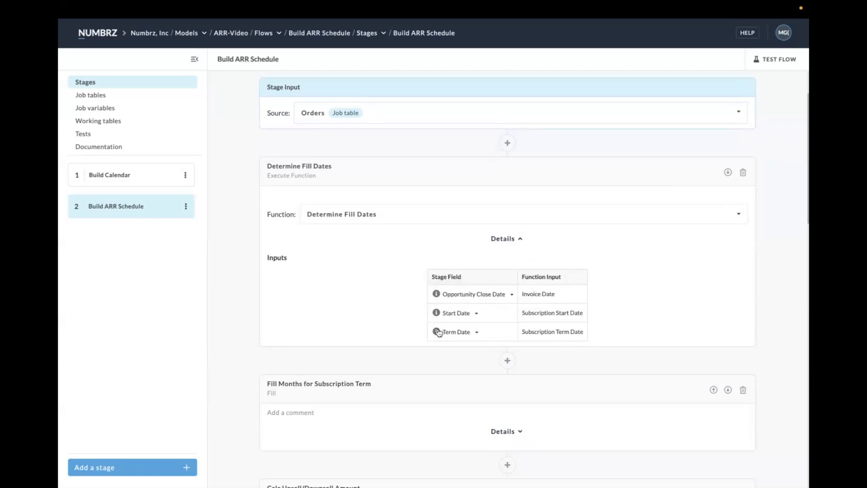
{"action": "mouse_move", "coordinate": [438, 332]}
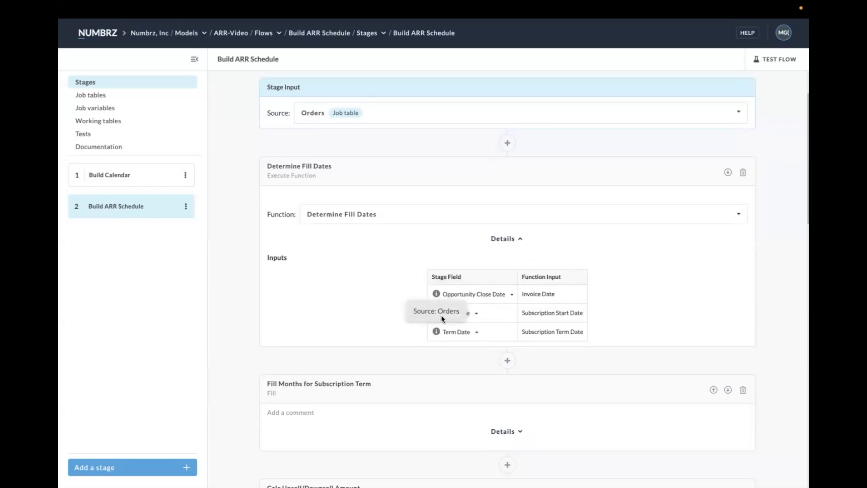
{"action": "scroll", "coordinate": [386, 230], "scroll_direction": "down", "scroll_amount": 1}
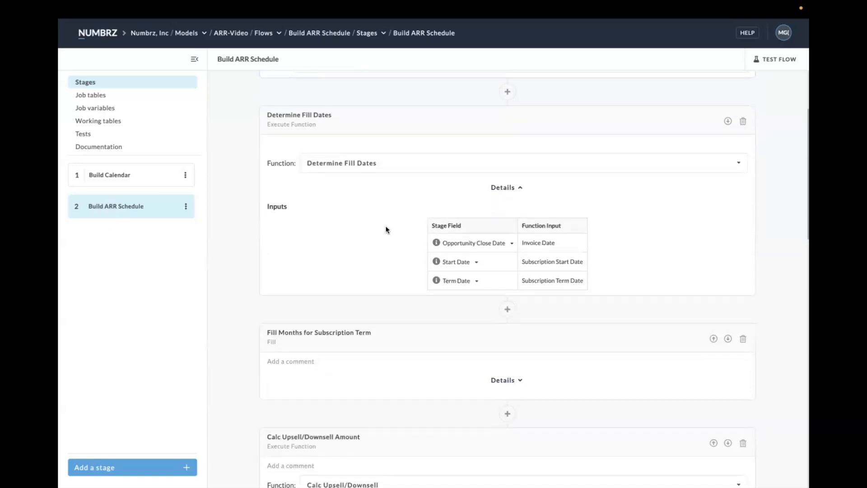
{"action": "scroll", "coordinate": [386, 230], "scroll_direction": "down", "scroll_amount": 2}
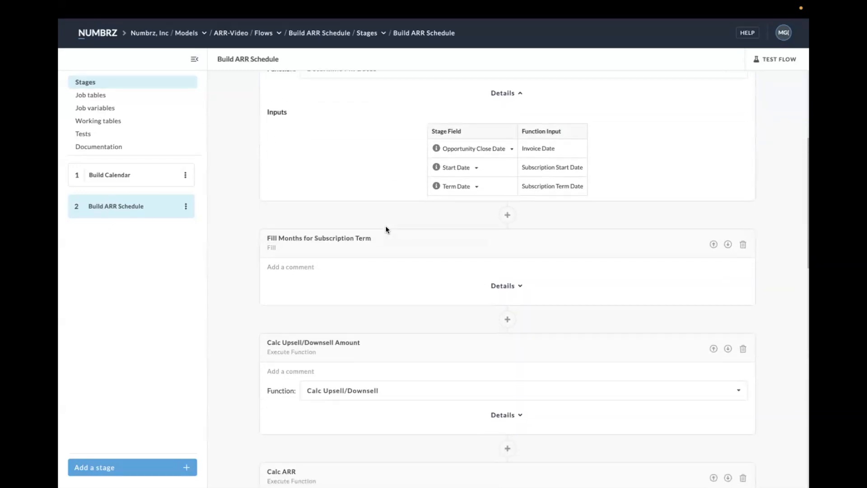
{"action": "scroll", "coordinate": [426, 186], "scroll_direction": "up", "scroll_amount": 1}
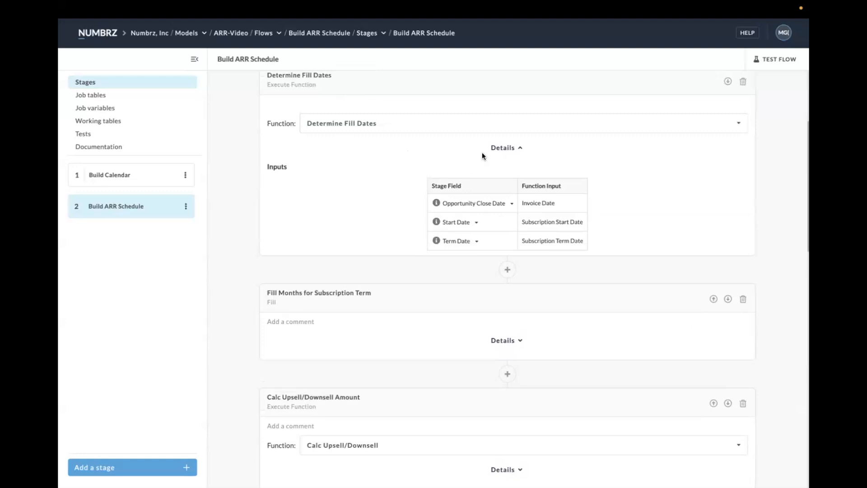
- View the logic inside the Determine Fill Dates function, and return to the flow's Build ARR Schedule stage
{"action": "left_click", "coordinate": [354, 123]}
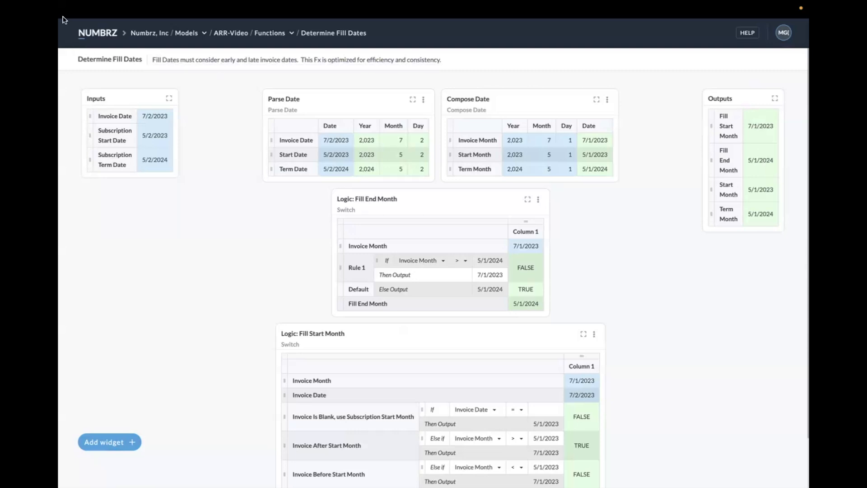
{"action": "mouse_move", "coordinate": [64, 19]}
{"action": "left_click", "coordinate": [70, 51]}
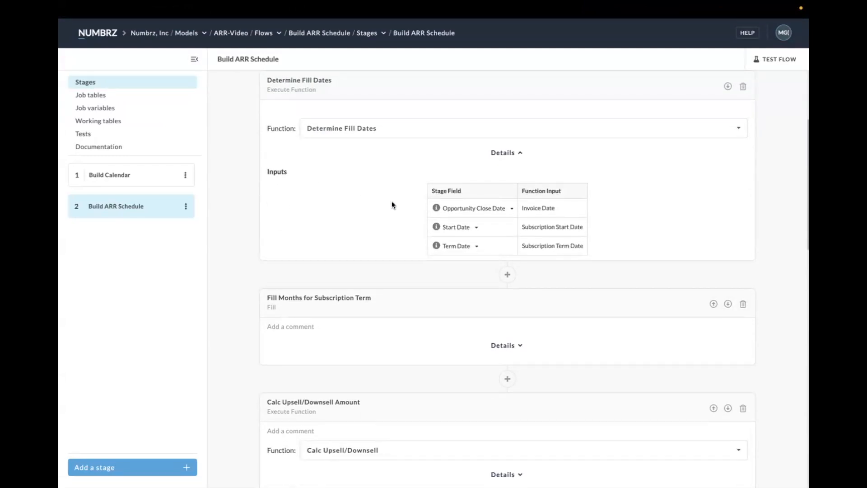
- Expand the Fill Months for Subscription Term details and review the Month series and its termination settings
{"action": "scroll", "coordinate": [392, 202], "scroll_direction": "down", "scroll_amount": 2}
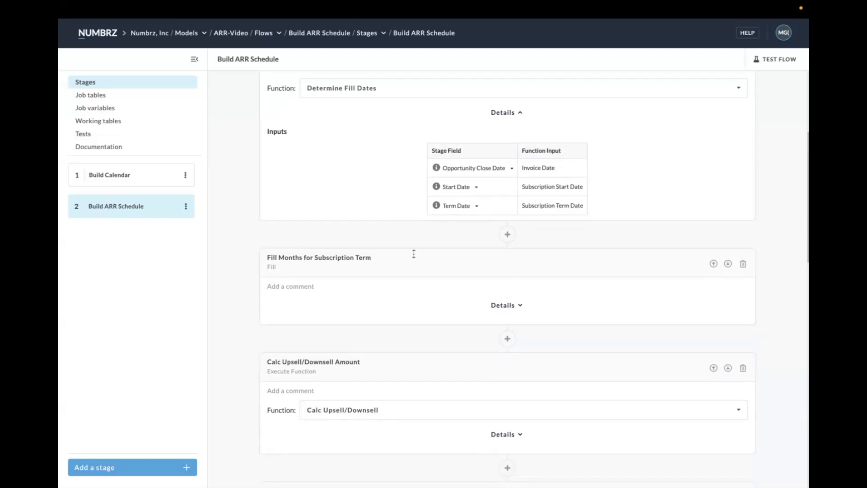
{"action": "scroll", "coordinate": [424, 265], "scroll_direction": "down", "scroll_amount": 3}
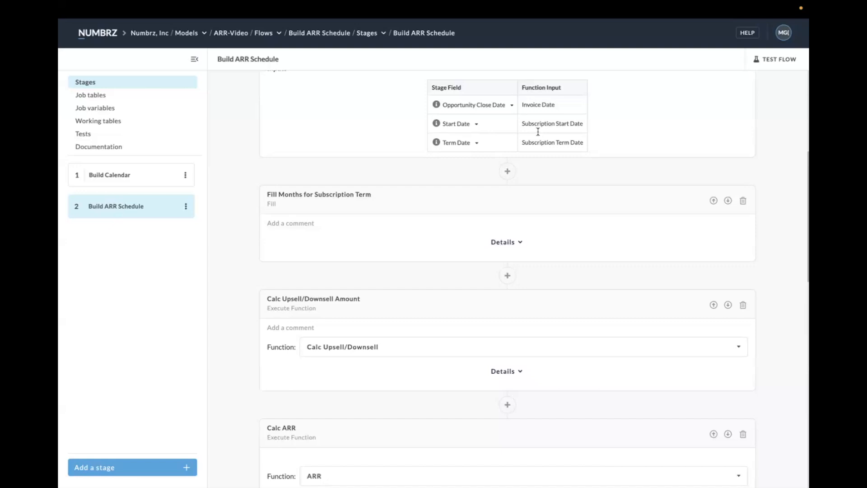
{"action": "left_click", "coordinate": [521, 243]}
{"action": "scroll", "coordinate": [523, 243], "scroll_direction": "down", "scroll_amount": 3}
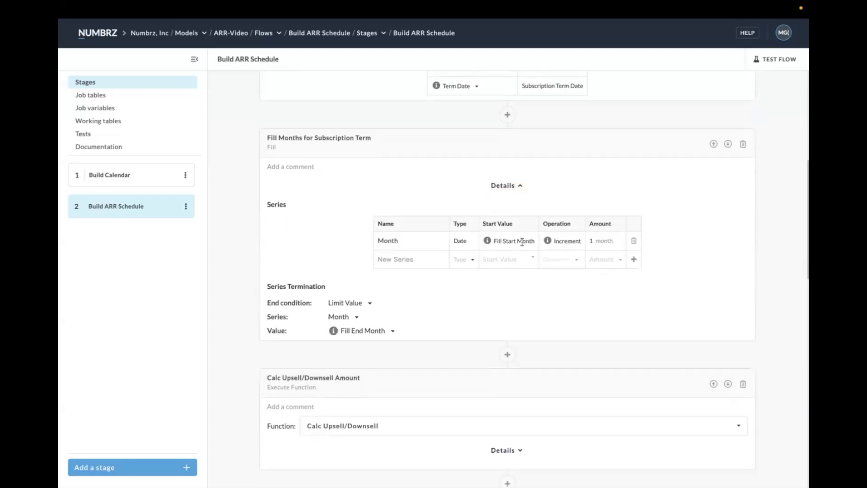
{"action": "mouse_move", "coordinate": [488, 244]}
{"action": "scroll", "coordinate": [321, 258], "scroll_direction": "down", "scroll_amount": 1}
- Review the Calc ARR step's input mapping past Calc Upsell/Downsell Amount, and open its ARR function
{"action": "scroll", "coordinate": [321, 257], "scroll_direction": "down", "scroll_amount": 4}
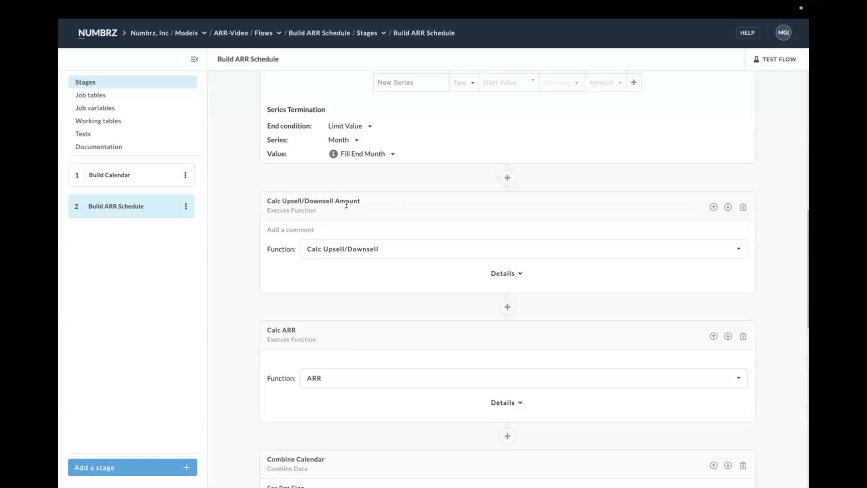
{"action": "scroll", "coordinate": [362, 213], "scroll_direction": "down", "scroll_amount": 3}
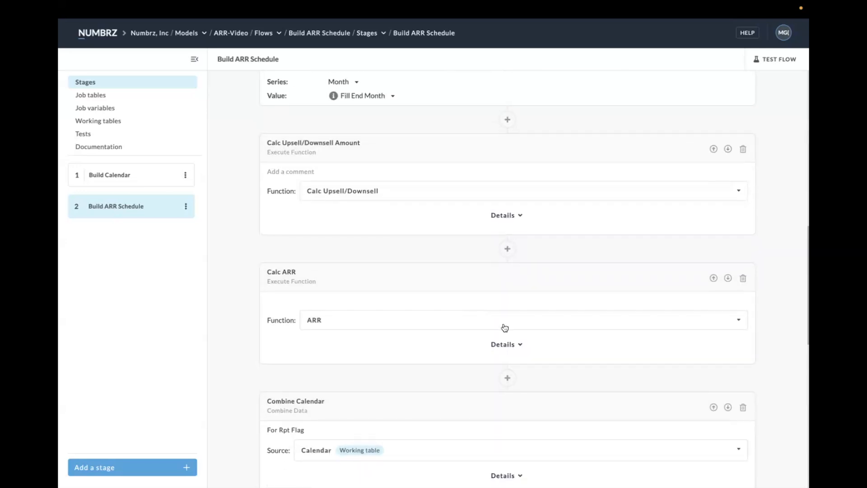
{"action": "left_click", "coordinate": [517, 345]}
{"action": "scroll", "coordinate": [516, 347], "scroll_direction": "down", "scroll_amount": 2}
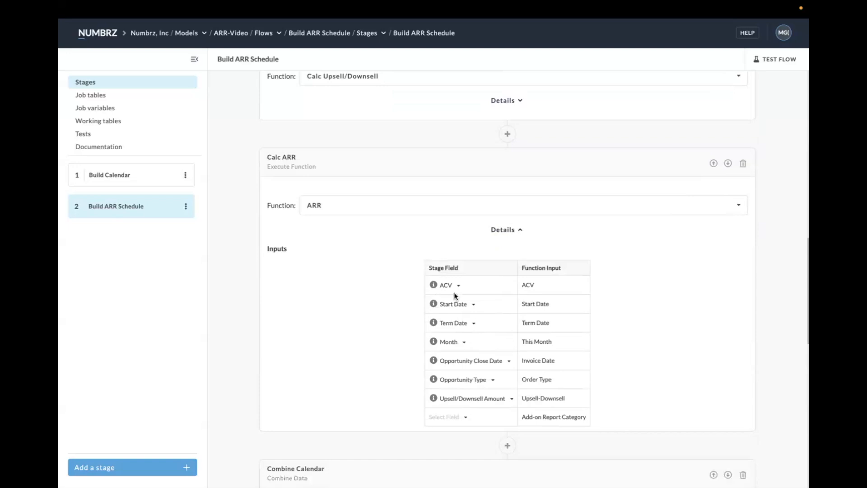
{"action": "left_click", "coordinate": [316, 206]}
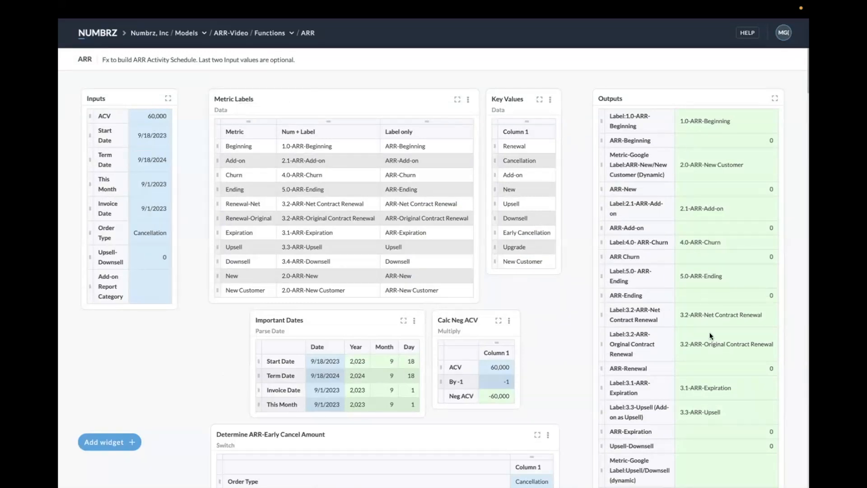
- Trace where the ARR function's Start Date, Term Date and This Month inputs are used
{"action": "left_click", "coordinate": [148, 136]}
{"action": "left_click", "coordinate": [157, 162]}
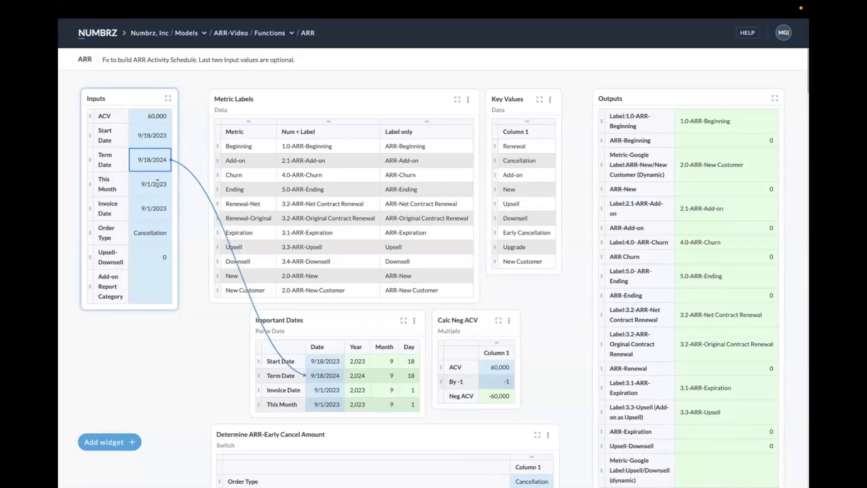
{"action": "left_click", "coordinate": [157, 183]}
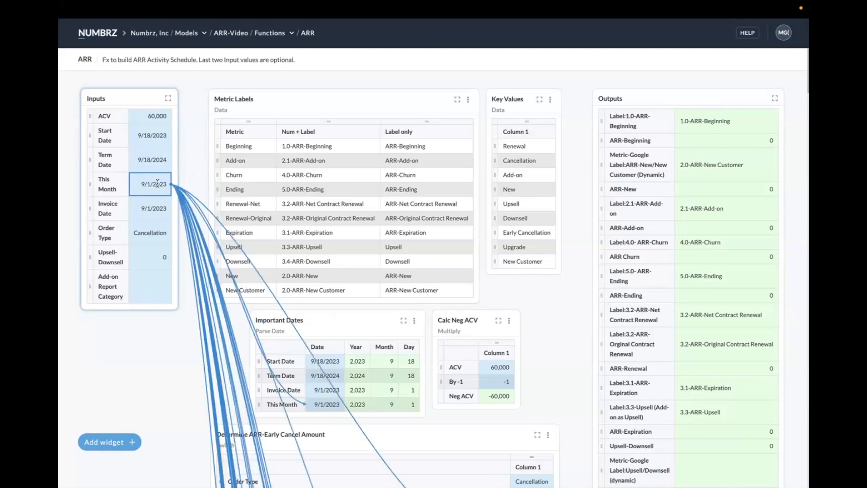
- Set the ARR function's Order Type input to New Customer
{"action": "double_click", "coordinate": [154, 225]}
{"action": "left_click", "coordinate": [148, 234]}
{"action": "left_click", "coordinate": [148, 235]}
{"action": "type", "text": "New Customer"}
{"action": "key", "text": "Return"}
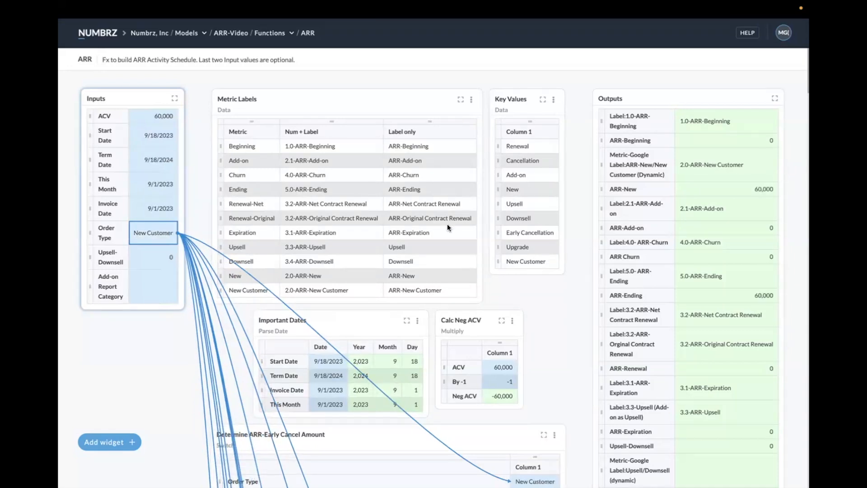
- Check the This Month and ACV inputs against the ARR-New and ARR-Ending outputs by tracing their links
{"action": "left_click", "coordinate": [164, 186]}
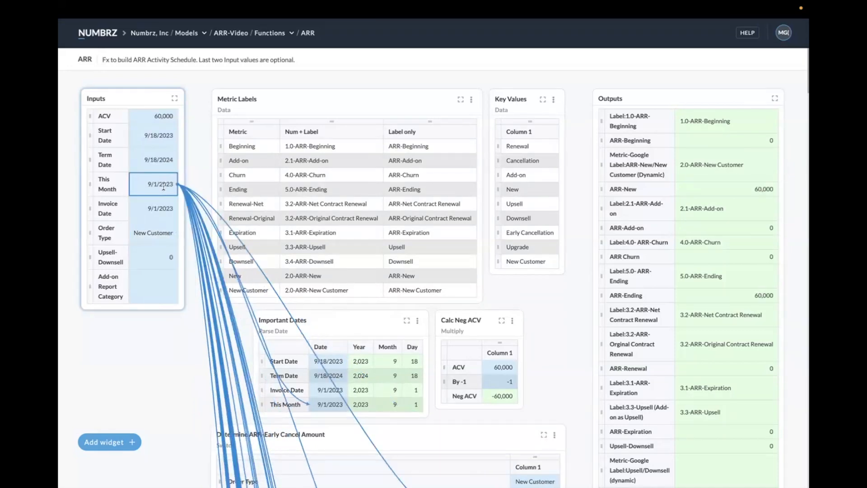
{"action": "left_click", "coordinate": [741, 190]}
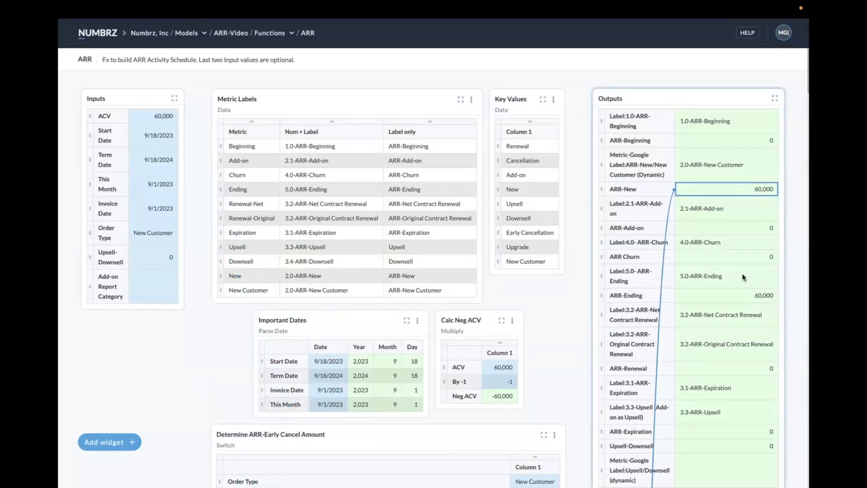
{"action": "left_click", "coordinate": [744, 298]}
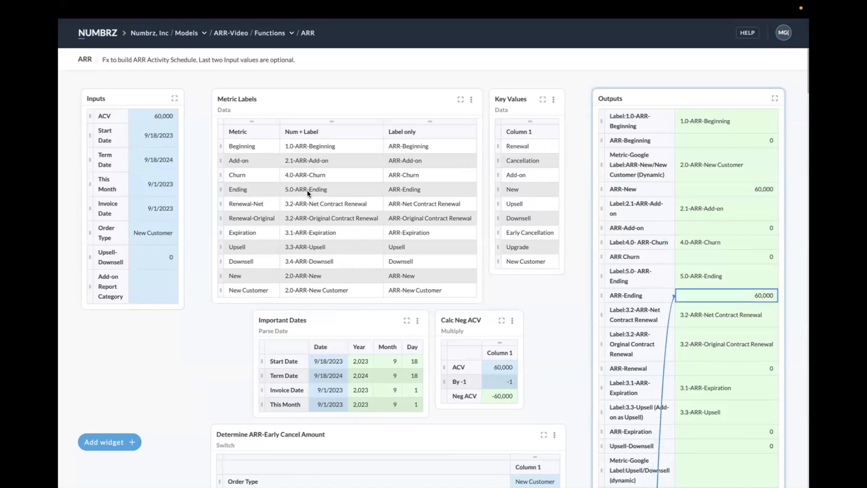
{"action": "left_click", "coordinate": [161, 117]}
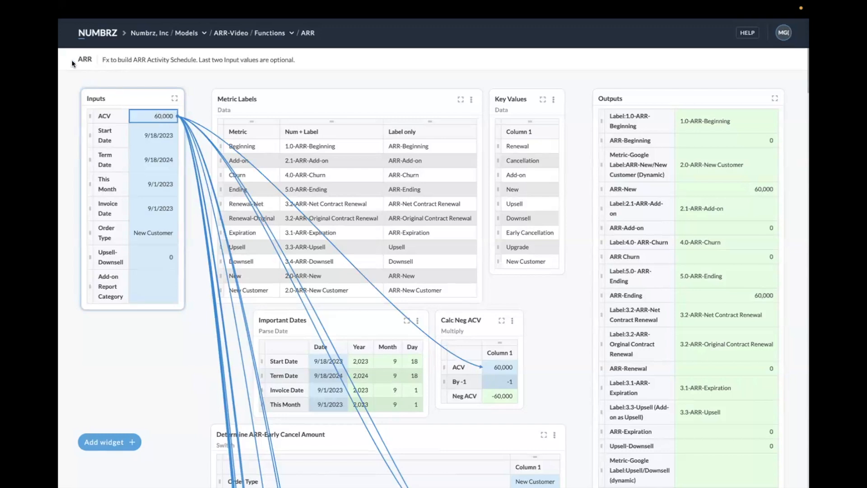
- Return to the flow's Build ARR Schedule stage and check the source of the Calc ARR step's ACV field
{"action": "mouse_move", "coordinate": [72, 19]}
{"action": "left_click", "coordinate": [68, 44]}
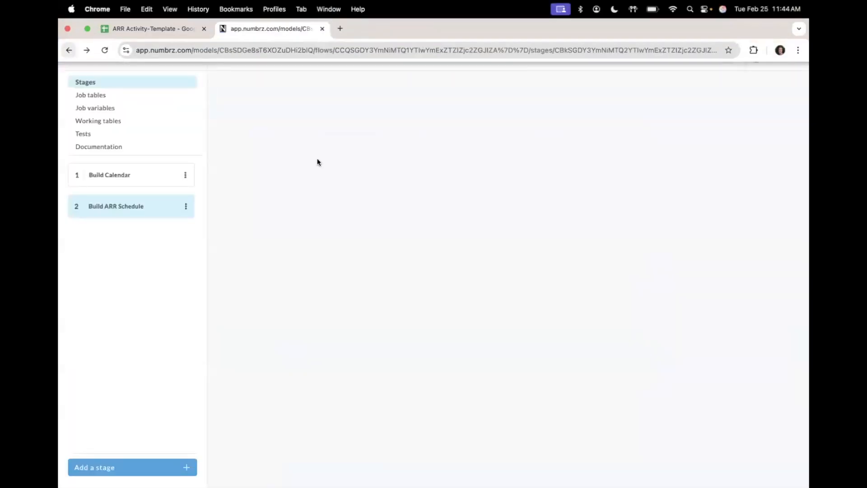
{"action": "scroll", "coordinate": [317, 161], "scroll_direction": "down", "scroll_amount": 2}
{"action": "mouse_move", "coordinate": [435, 207]}
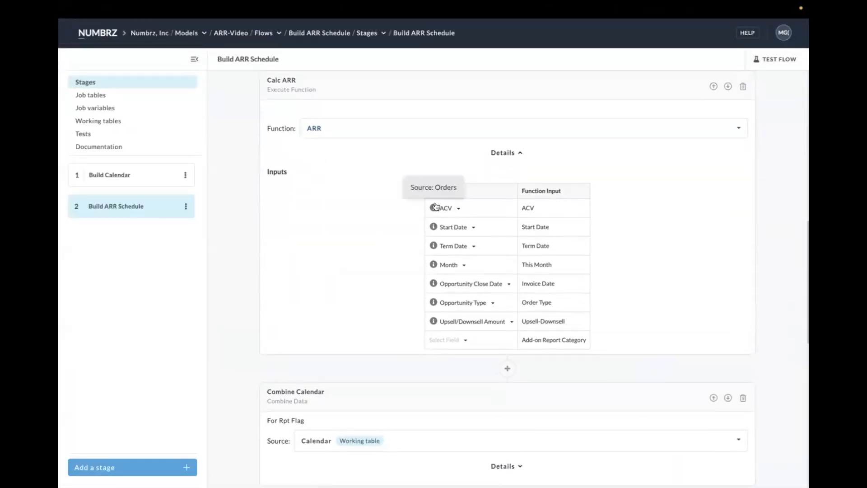
- Add an Execute Function step directly after the Stage Input and set its function to ACV
{"action": "scroll", "coordinate": [435, 207], "scroll_direction": "up", "scroll_amount": 10}
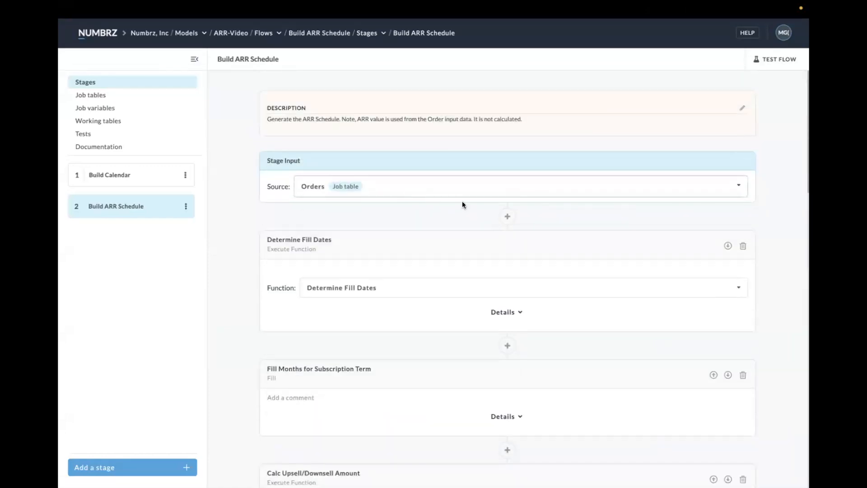
{"action": "left_click", "coordinate": [508, 217]}
{"action": "left_click", "coordinate": [425, 234]}
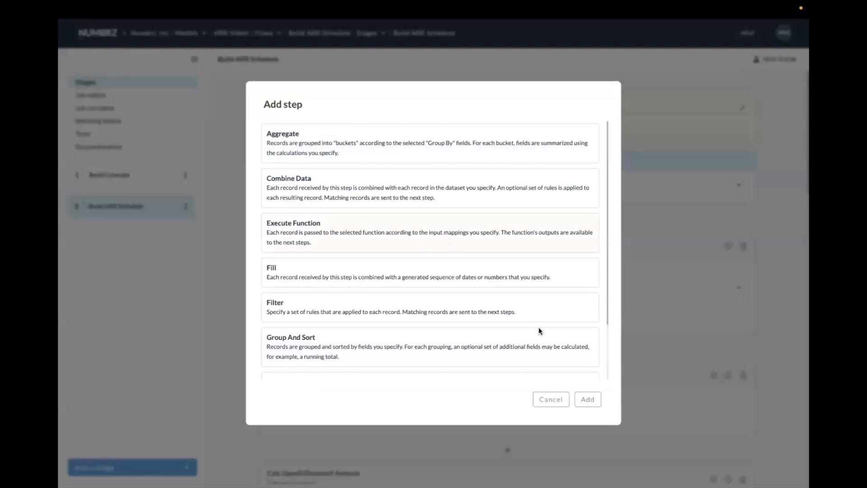
{"action": "left_click", "coordinate": [585, 402]}
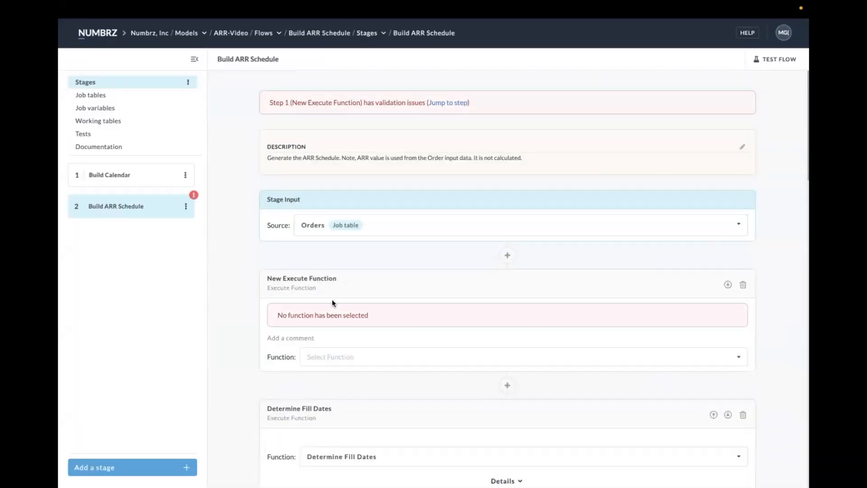
{"action": "scroll", "coordinate": [333, 301], "scroll_direction": "down", "scroll_amount": 2}
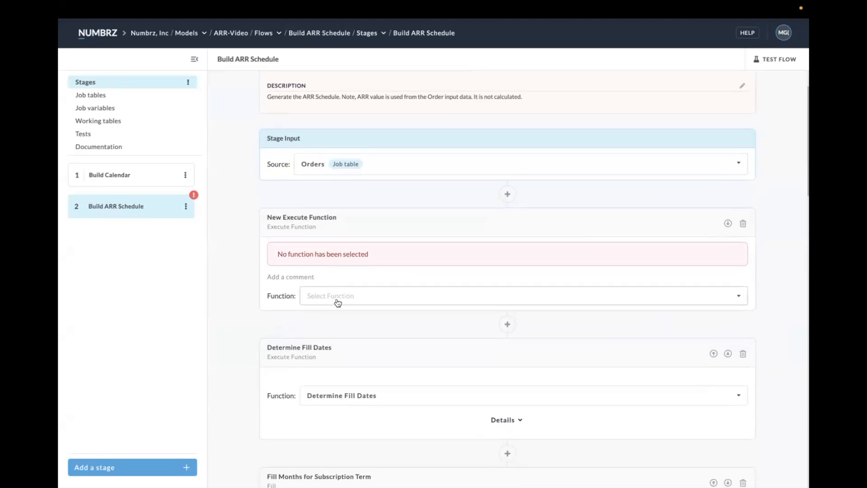
{"action": "left_click", "coordinate": [736, 298]}
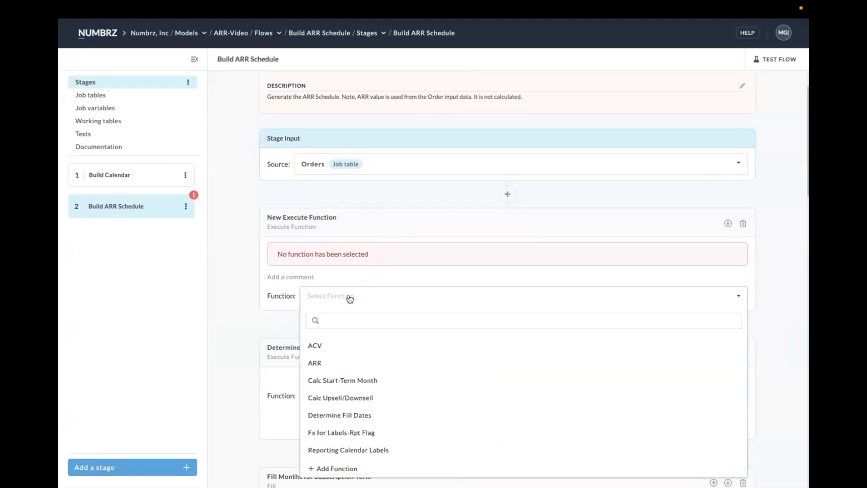
{"action": "left_click", "coordinate": [319, 344]}
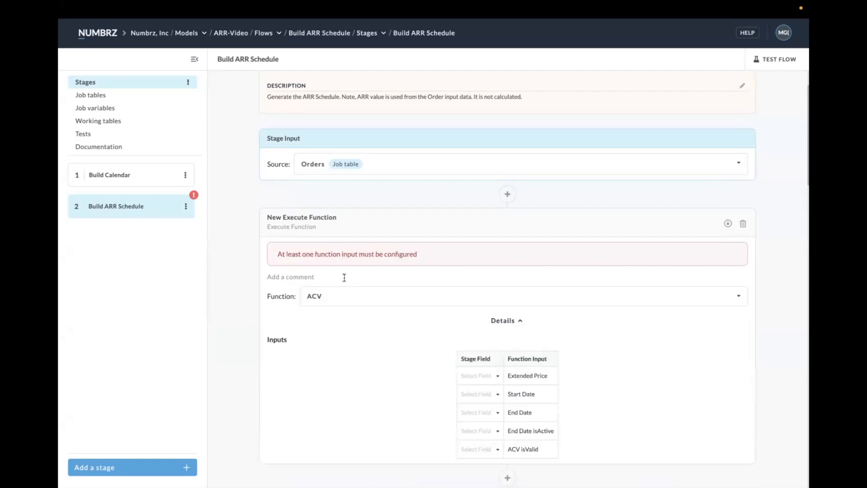
- Open the ACV function and trace its Extended Price, Start Date, End Date and End Date isActive inputs
{"action": "scroll", "coordinate": [348, 266], "scroll_direction": "down", "scroll_amount": 4}
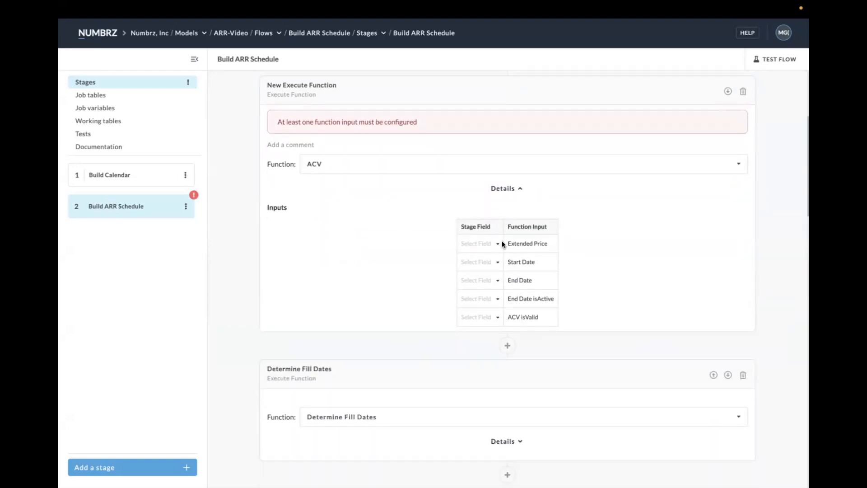
{"action": "left_click", "coordinate": [319, 165]}
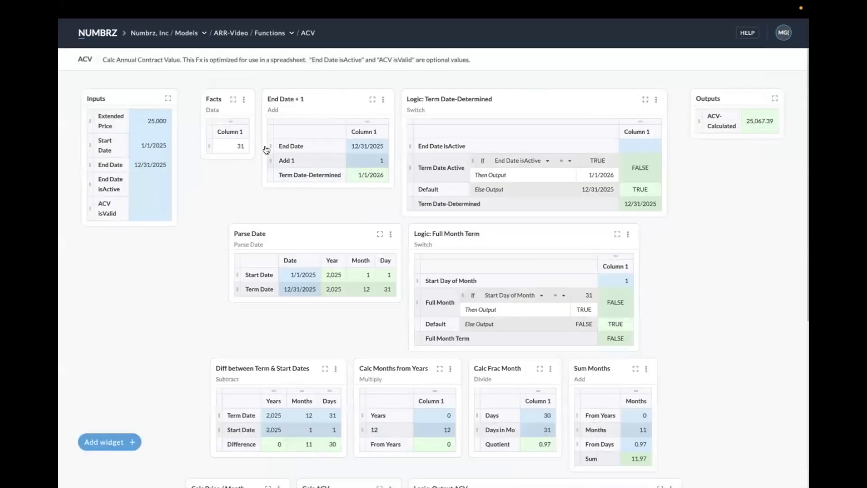
{"action": "left_click", "coordinate": [158, 120]}
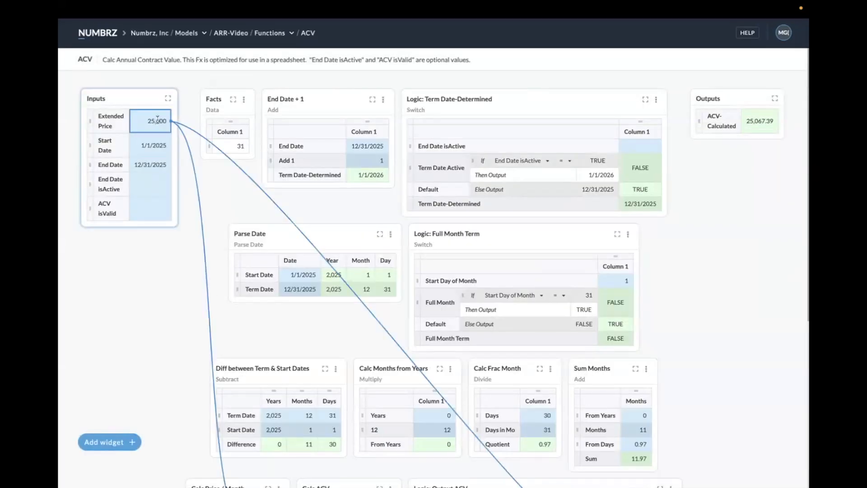
{"action": "left_click", "coordinate": [155, 149]}
{"action": "left_click", "coordinate": [154, 164]}
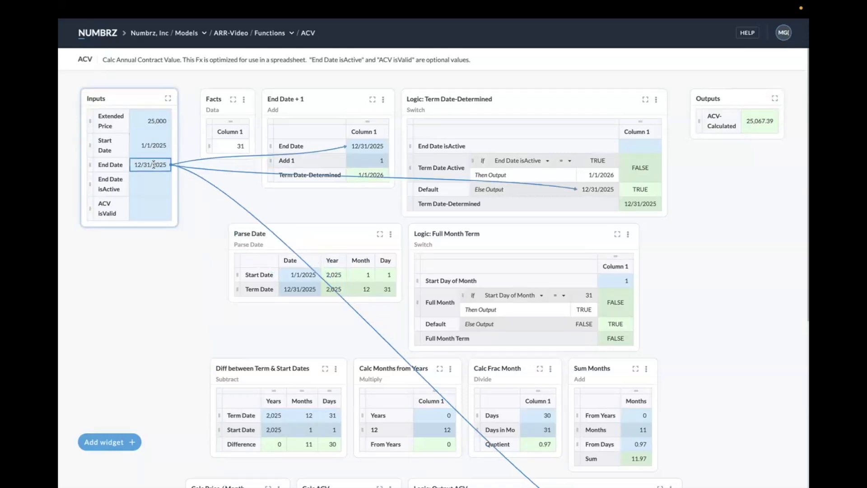
{"action": "left_click", "coordinate": [151, 189]}
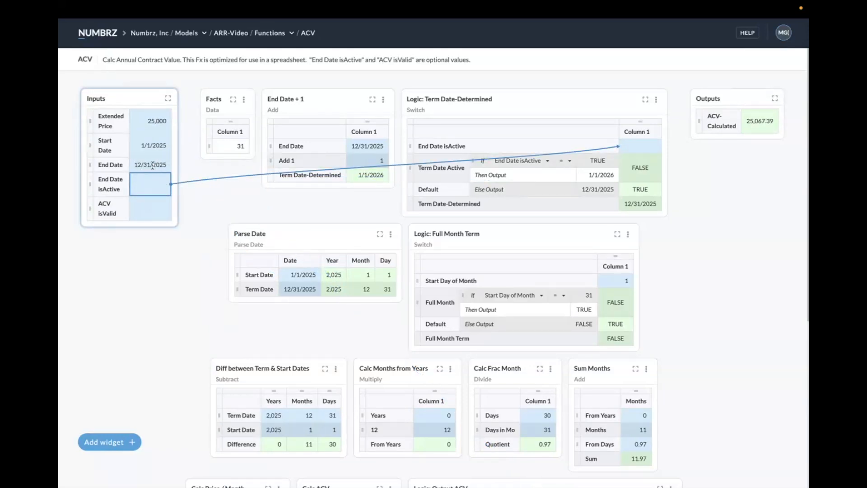
- Return to the Build ARR Schedule stage and map the Orders field Extended Price to the ACV function's Extended Price input
{"action": "mouse_move", "coordinate": [102, 2]}
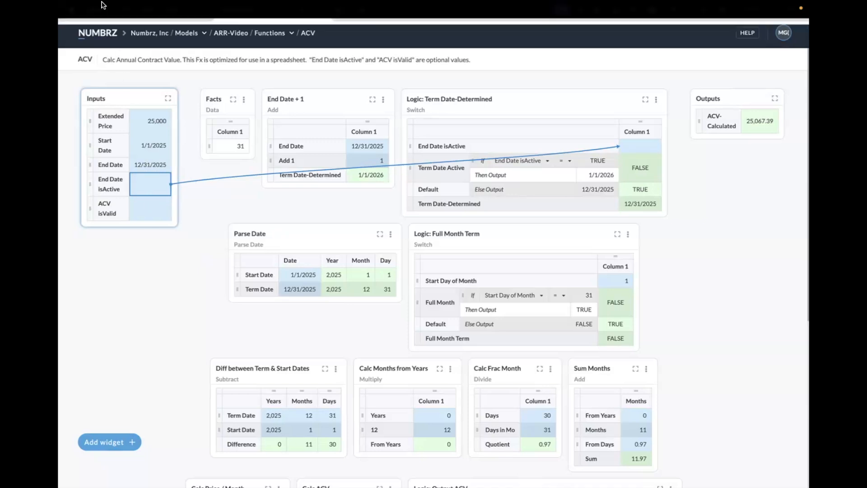
{"action": "left_click", "coordinate": [69, 51]}
{"action": "scroll", "coordinate": [267, 126], "scroll_direction": "down", "scroll_amount": 3}
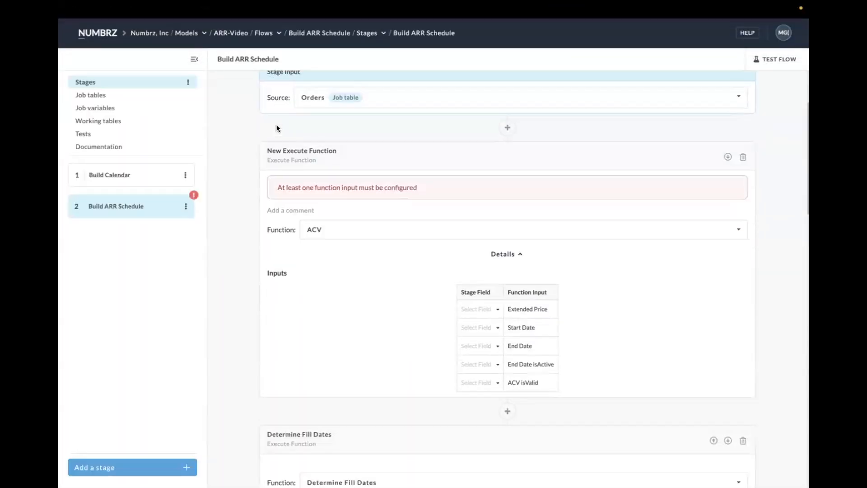
{"action": "scroll", "coordinate": [277, 128], "scroll_direction": "down", "scroll_amount": 2}
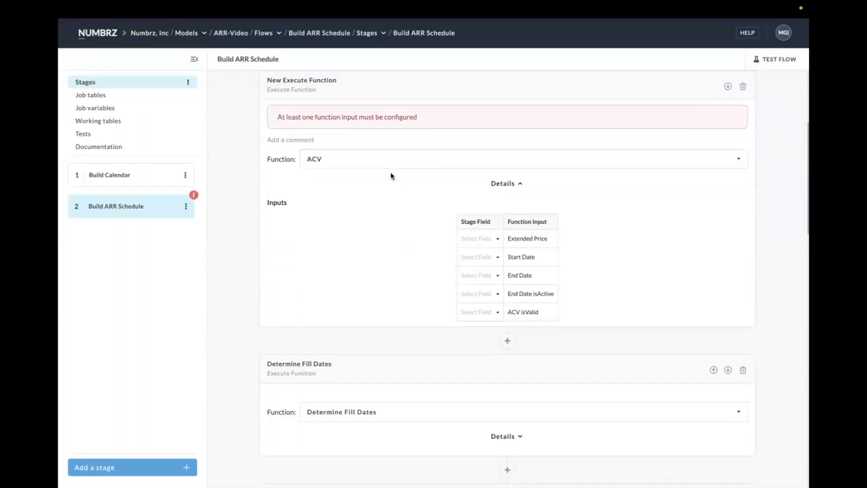
{"action": "left_click", "coordinate": [495, 238]}
{"action": "left_click", "coordinate": [488, 303]}
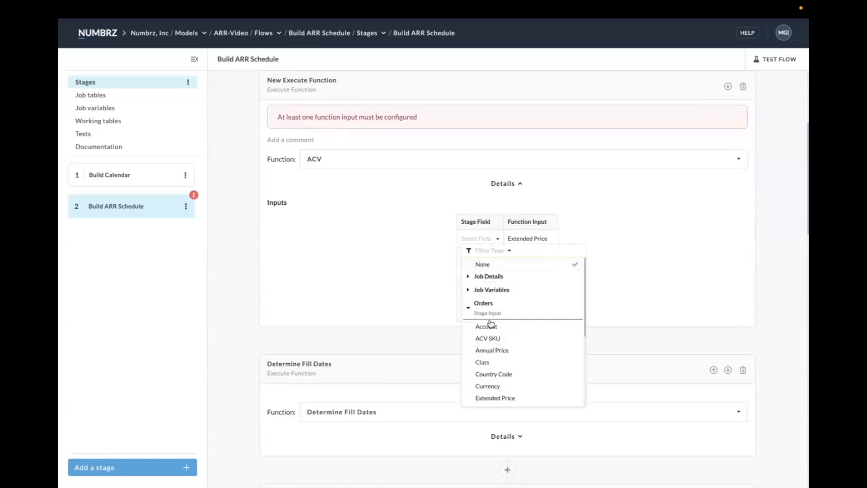
{"action": "left_click", "coordinate": [494, 398]}
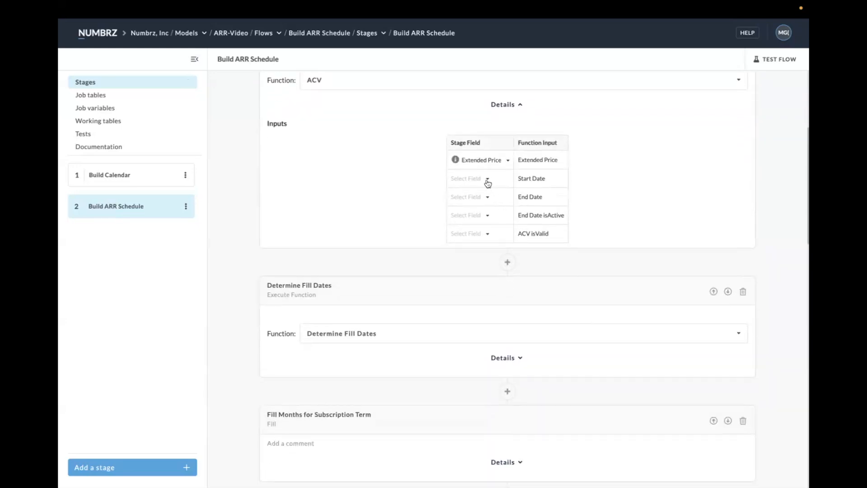
- Map the Orders field Start Date to the ACV function's Start Date input
{"action": "left_click", "coordinate": [486, 179]}
{"action": "left_click", "coordinate": [477, 246]}
{"action": "scroll", "coordinate": [494, 304], "scroll_direction": "down", "scroll_amount": 3}
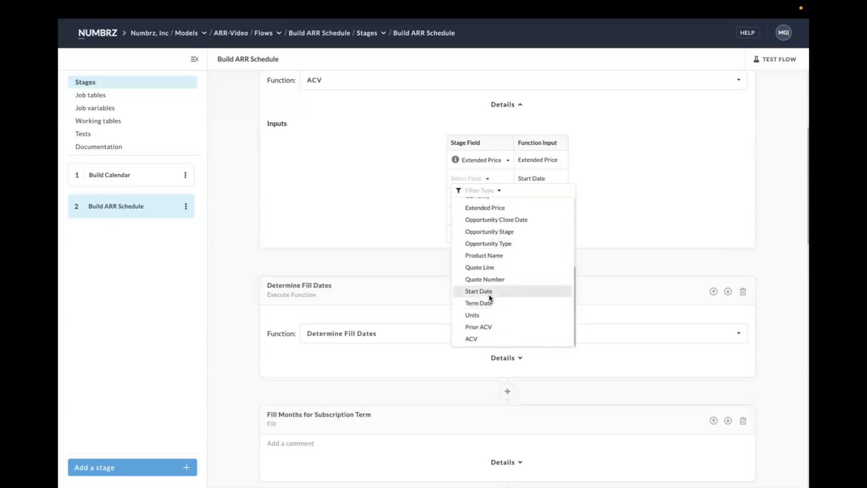
{"action": "left_click", "coordinate": [486, 292]}
- Map the Orders field Term Date to the ACV function's End Date input
{"action": "left_click", "coordinate": [488, 199]}
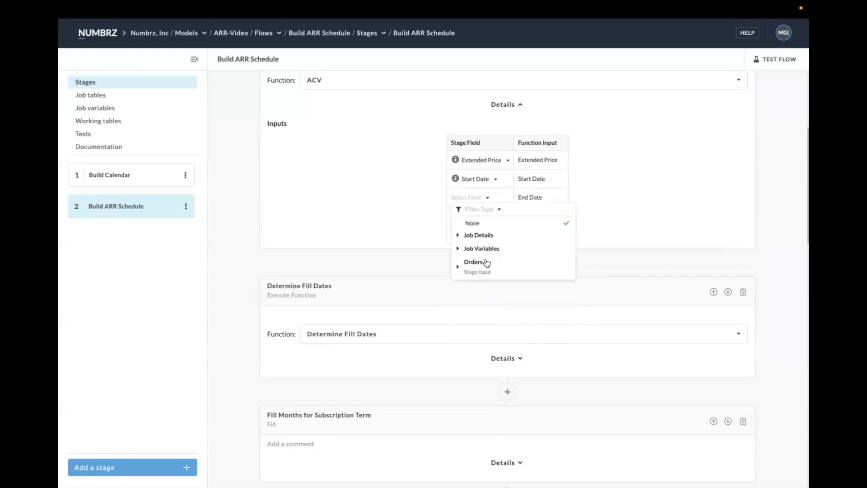
{"action": "left_click", "coordinate": [478, 264]}
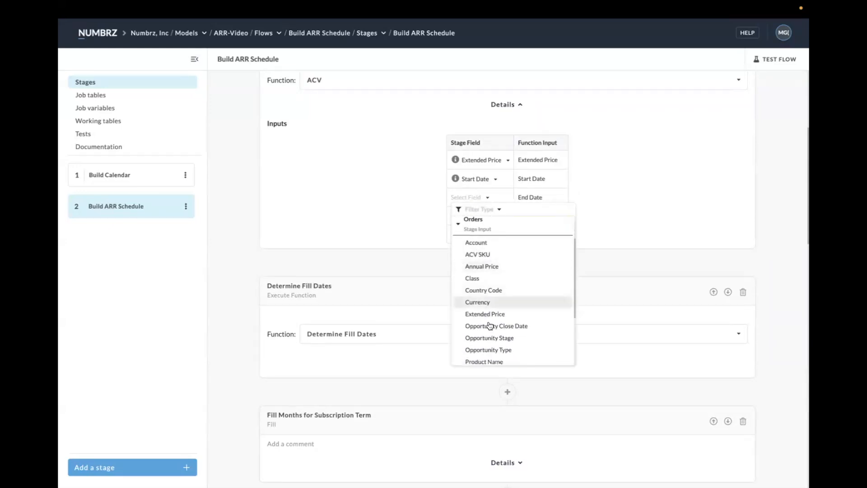
{"action": "scroll", "coordinate": [490, 334], "scroll_direction": "down", "scroll_amount": 3}
{"action": "scroll", "coordinate": [491, 334], "scroll_direction": "down", "scroll_amount": 2}
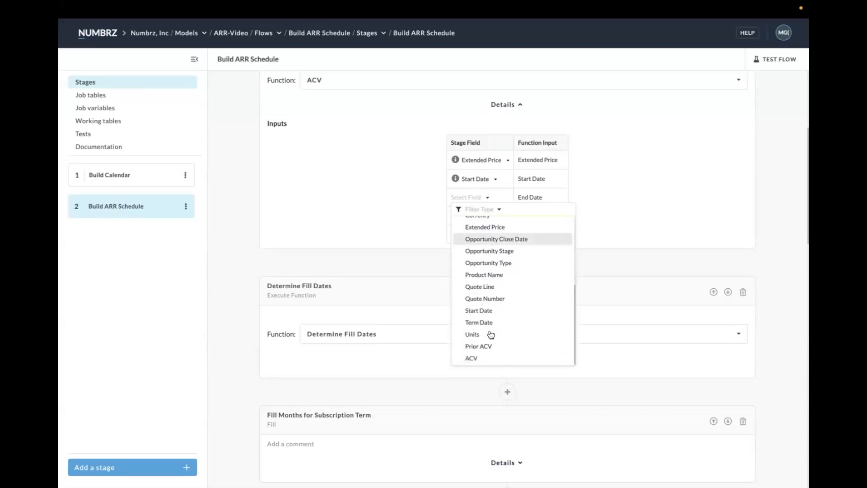
{"action": "left_click", "coordinate": [488, 326]}
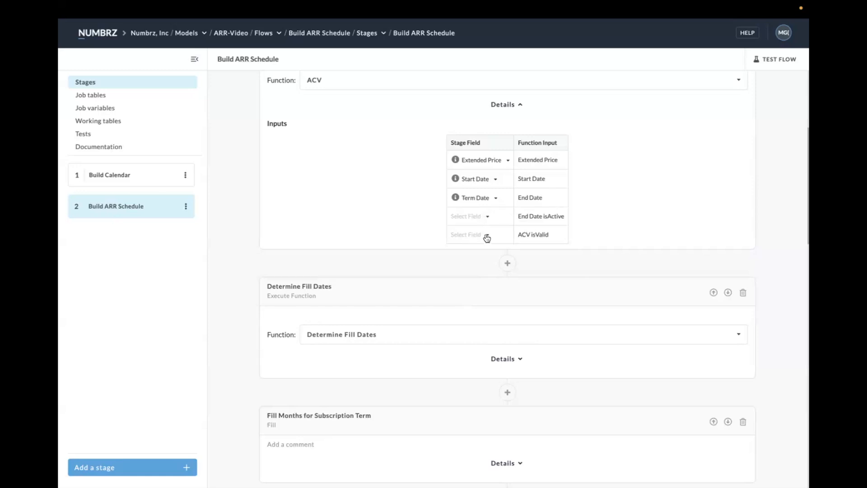
- Map the Orders field ACV SKU to the ACV function's ACV isValid input and review the new step's input mapping
{"action": "left_click", "coordinate": [487, 236]}
{"action": "left_click", "coordinate": [473, 300]}
{"action": "scroll", "coordinate": [496, 347], "scroll_direction": "down", "scroll_amount": 6}
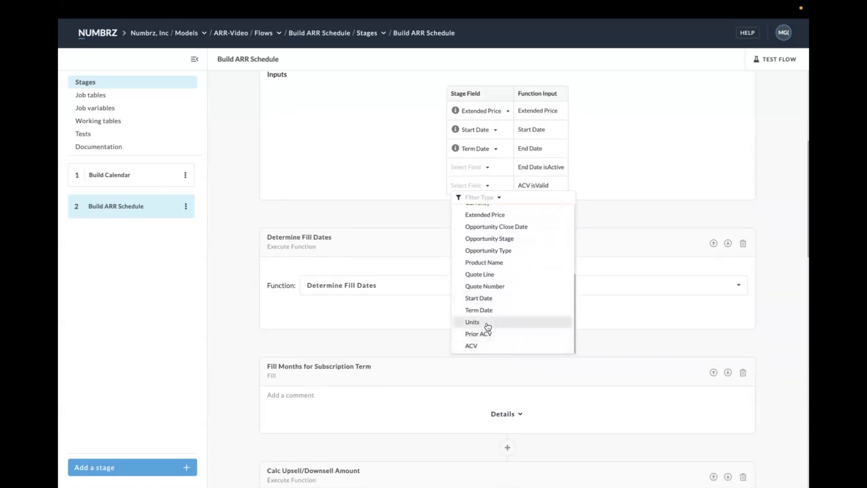
{"action": "scroll", "coordinate": [490, 276], "scroll_direction": "up", "scroll_amount": 2}
{"action": "scroll", "coordinate": [490, 276], "scroll_direction": "up", "scroll_amount": 5}
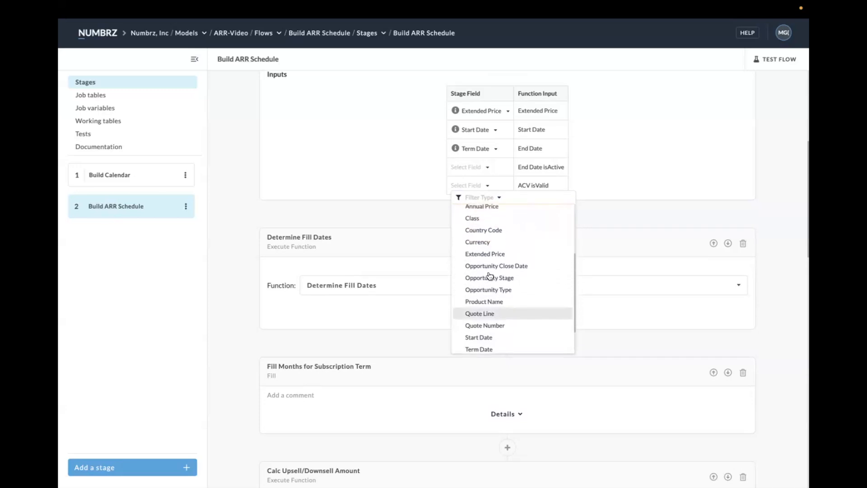
{"action": "left_click", "coordinate": [482, 224]}
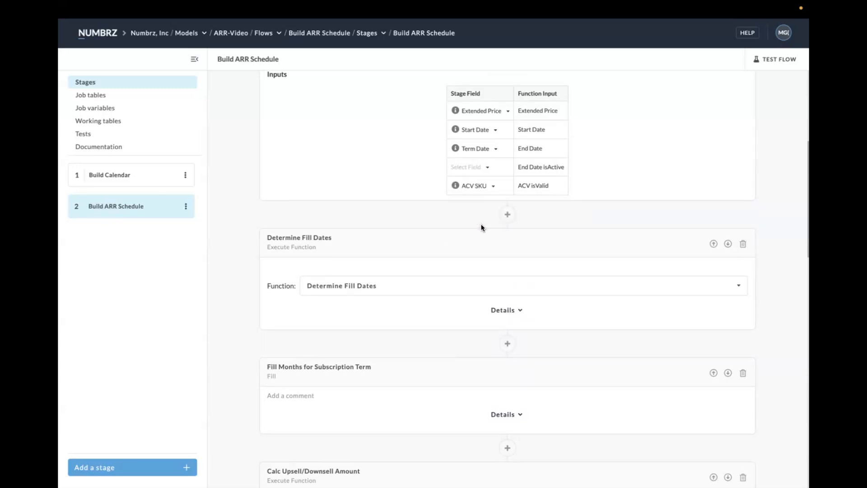
{"action": "scroll", "coordinate": [482, 226], "scroll_direction": "up", "scroll_amount": 2}
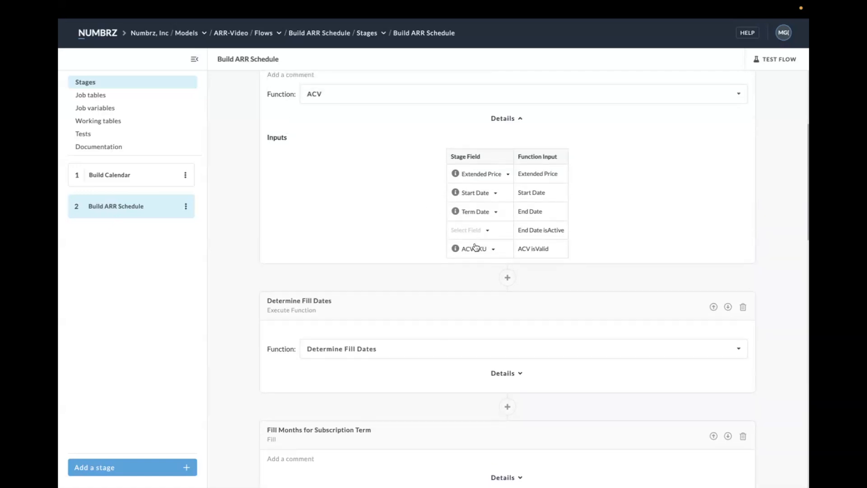
{"action": "mouse_move", "coordinate": [456, 249]}
{"action": "scroll", "coordinate": [332, 142], "scroll_direction": "up", "scroll_amount": 2}
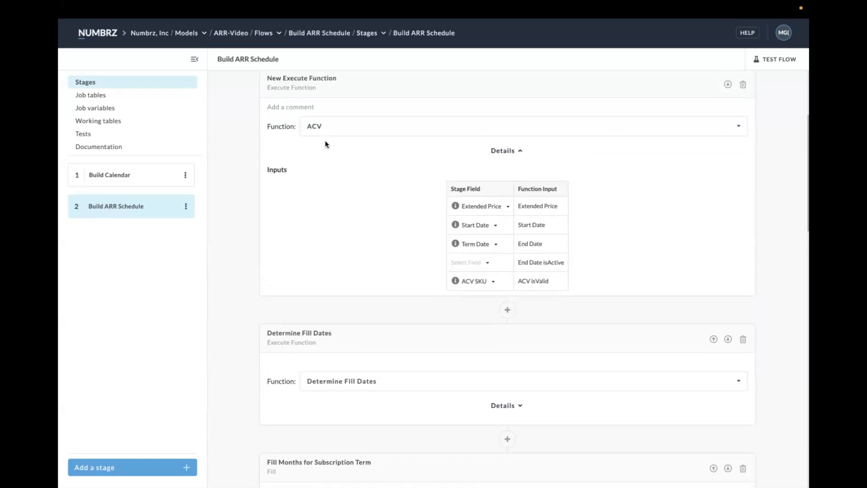
- Open the ACV function and trace where the End Date isActive, End Date and Term Date-Determined values are used
{"action": "left_click", "coordinate": [310, 130]}
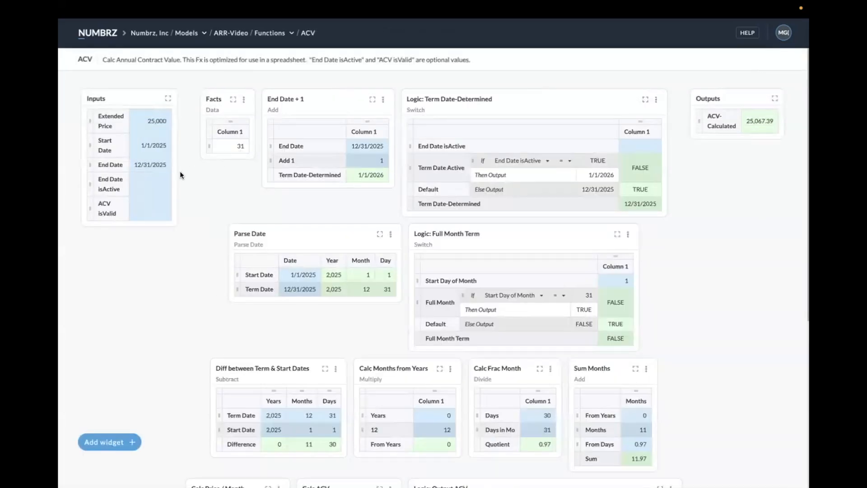
{"action": "left_click", "coordinate": [161, 189]}
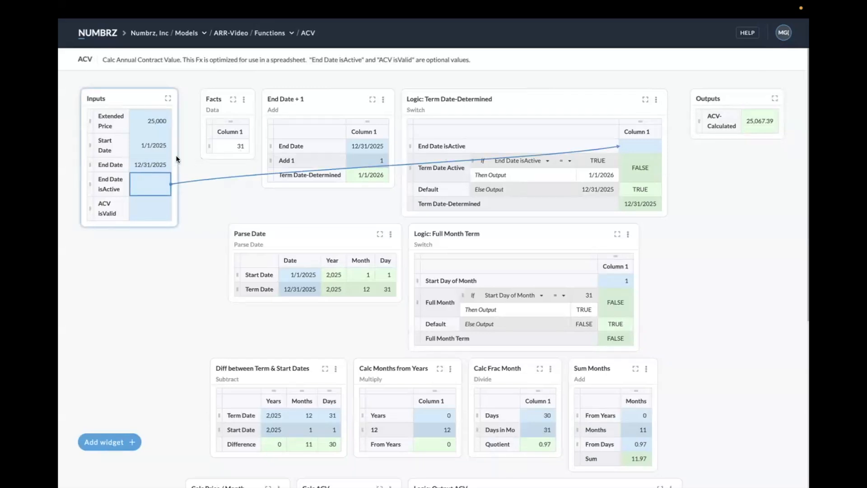
{"action": "left_click", "coordinate": [155, 164]}
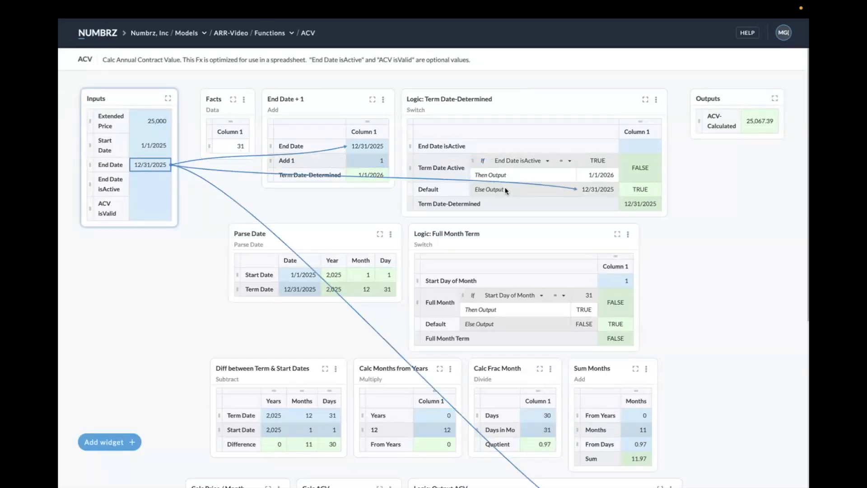
{"action": "left_click", "coordinate": [647, 204]}
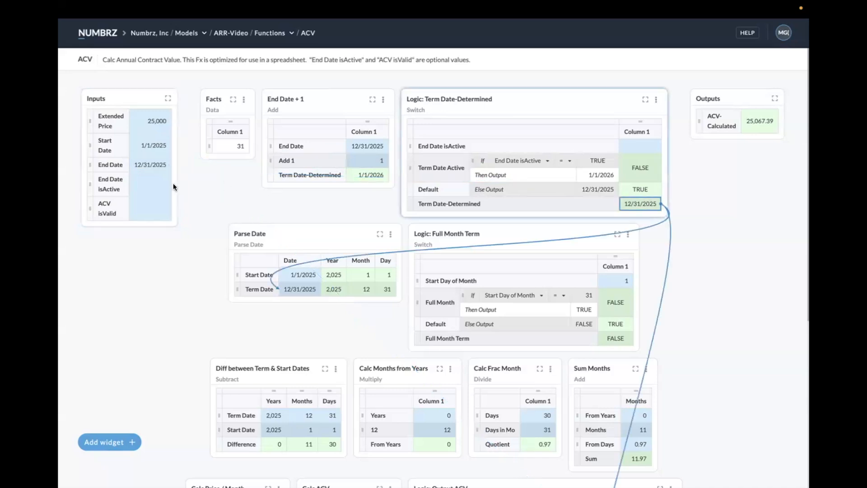
- Test the ACV function with End Date isActive set to TRUE and trace its Term Date-Determined and ACV-Calculated values
{"action": "left_click", "coordinate": [149, 188]}
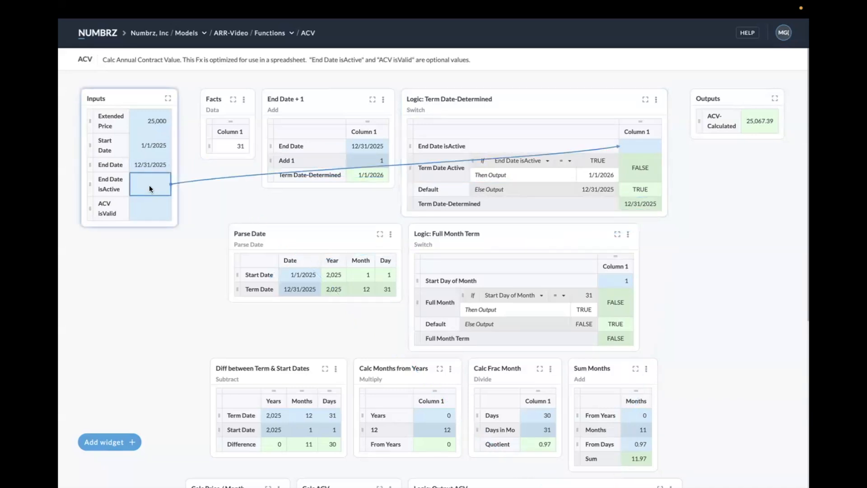
{"action": "type", "text": "trut"}
{"action": "key", "text": "Return"}
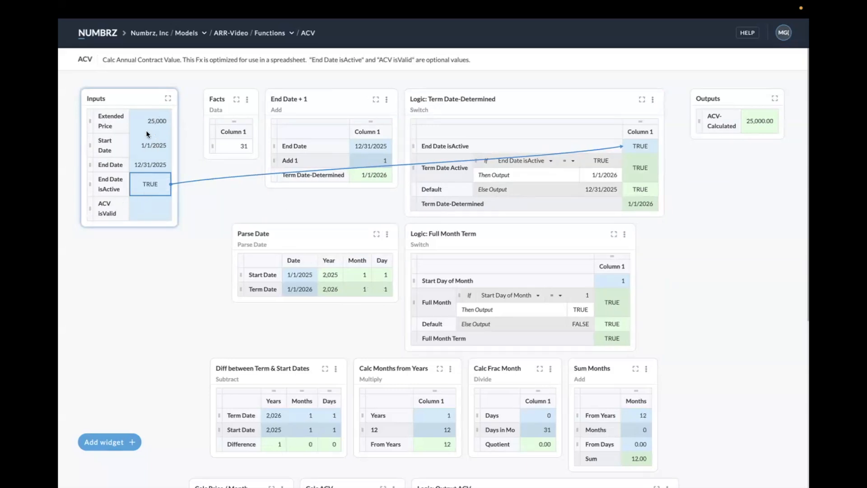
{"action": "left_click", "coordinate": [641, 203]}
{"action": "left_click", "coordinate": [761, 120]}
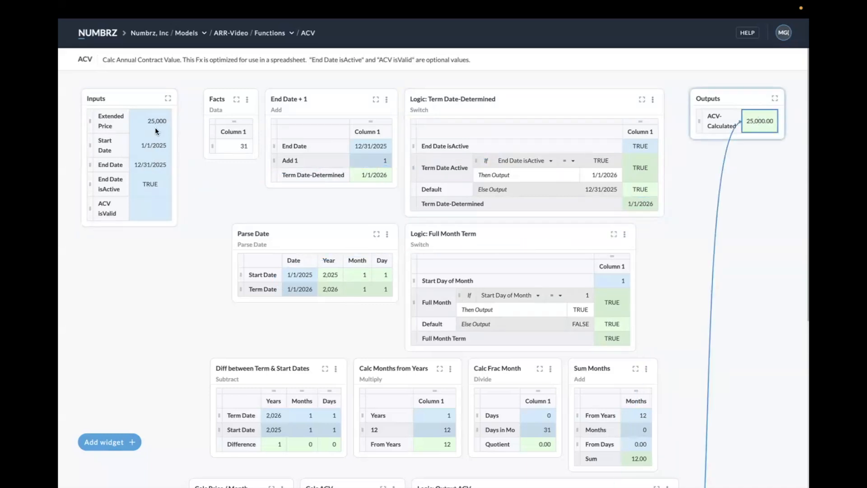
- Clear the End Date isActive test value and return to the Build ARR Schedule stage
{"action": "left_click", "coordinate": [150, 189]}
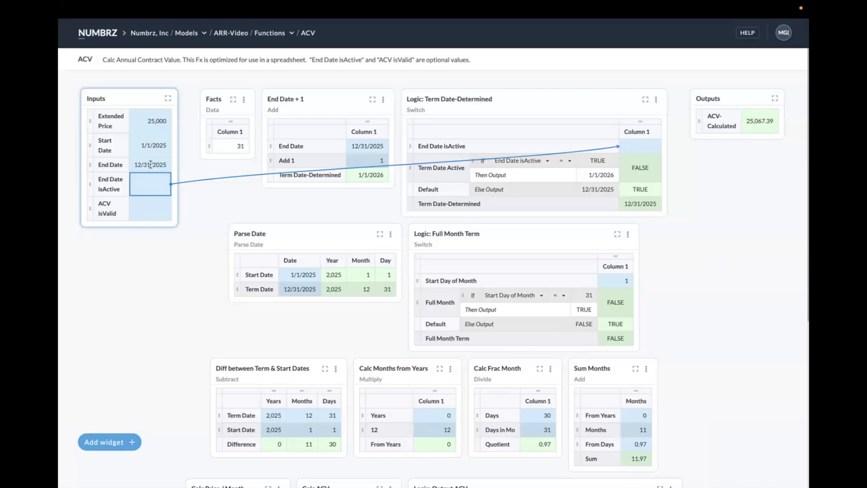
{"action": "mouse_move", "coordinate": [74, 2]}
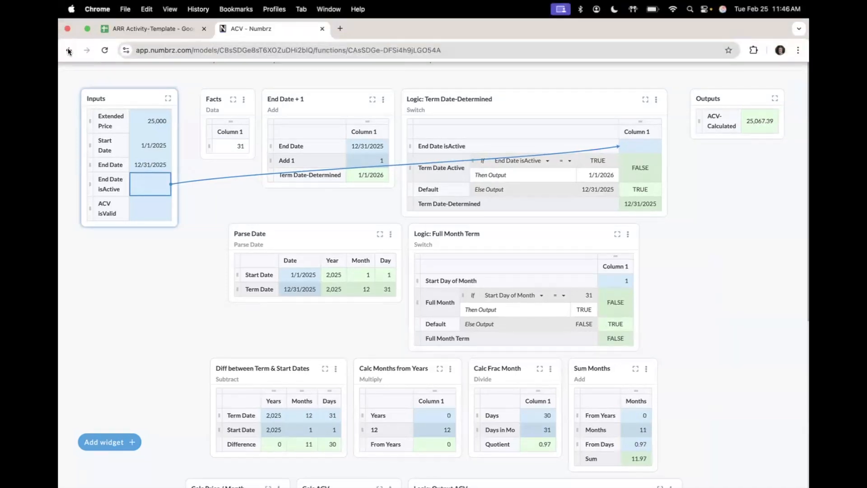
{"action": "left_click", "coordinate": [68, 51]}
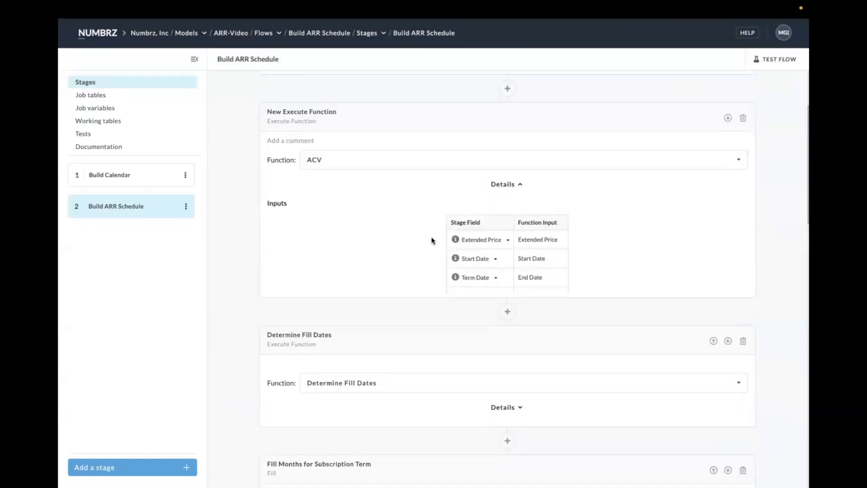
{"action": "scroll", "coordinate": [432, 240], "scroll_direction": "up", "scroll_amount": 3}
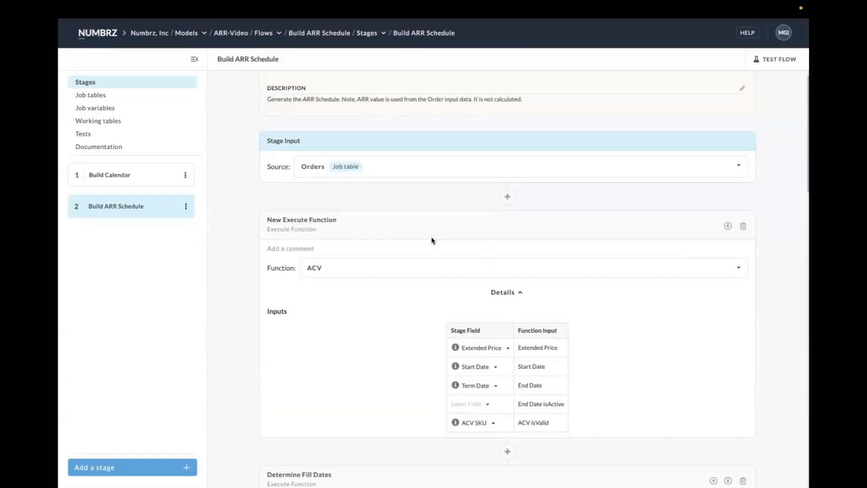
{"action": "scroll", "coordinate": [432, 240], "scroll_direction": "down", "scroll_amount": 2}
{"action": "scroll", "coordinate": [485, 231], "scroll_direction": "down", "scroll_amount": 4}
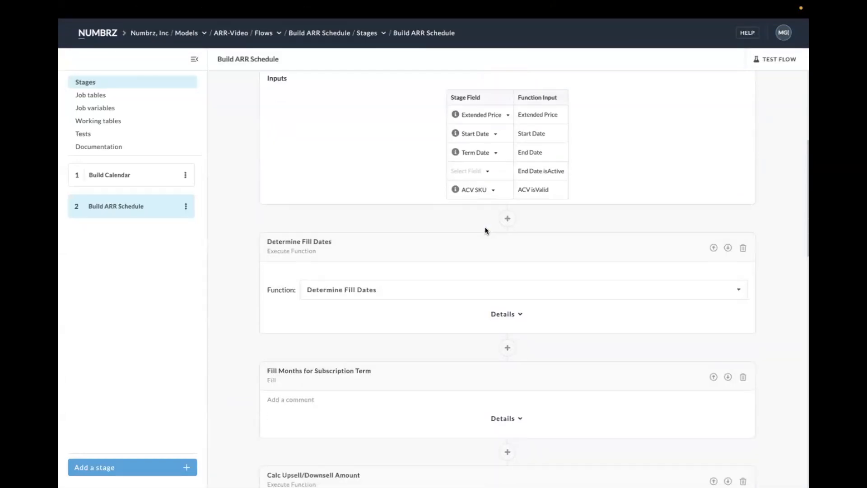
{"action": "left_click", "coordinate": [508, 218]}
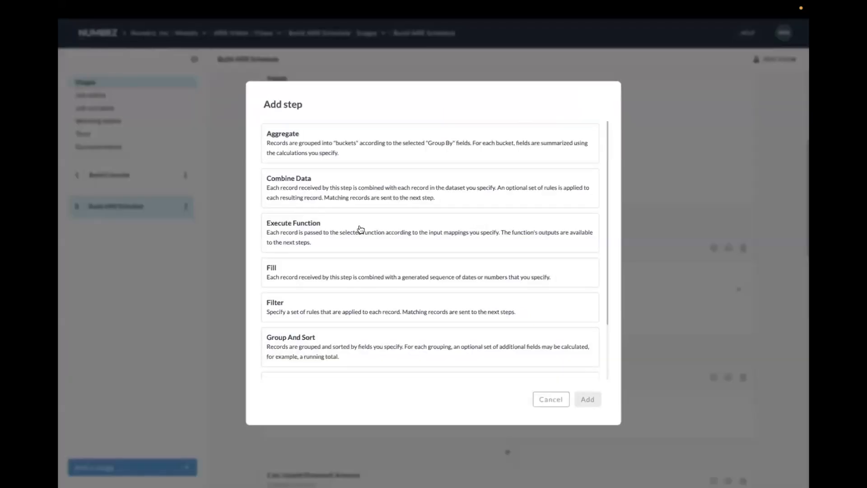
{"action": "left_click", "coordinate": [232, 112]}
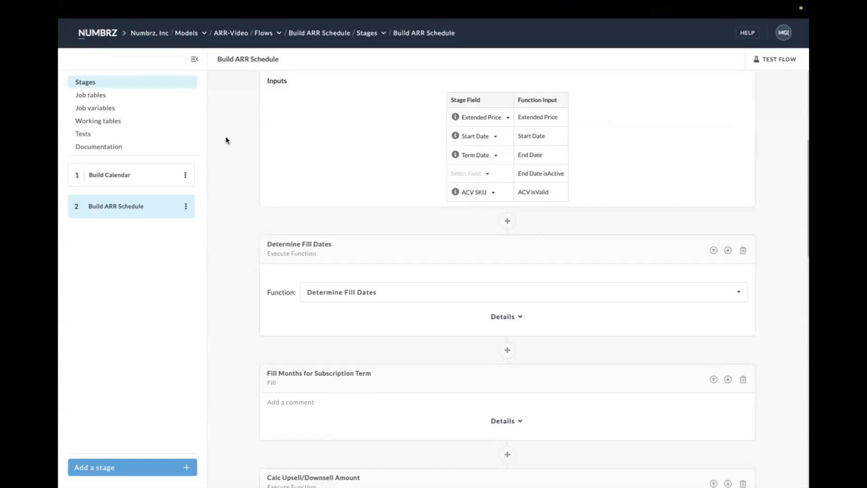
- Go to the ARR-Video model's functions and create a new function named Fx for Labels Only
{"action": "scroll", "coordinate": [226, 140], "scroll_direction": "up", "scroll_amount": 5}
{"action": "left_click", "coordinate": [280, 35]}
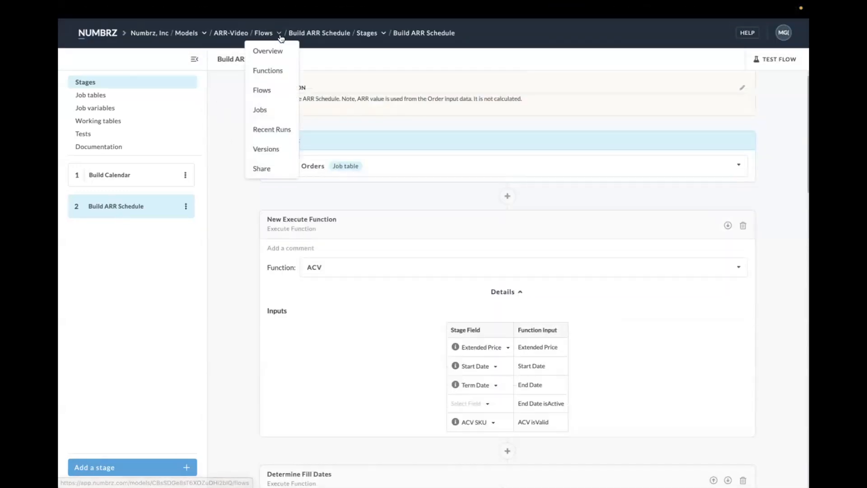
{"action": "left_click", "coordinate": [273, 71]}
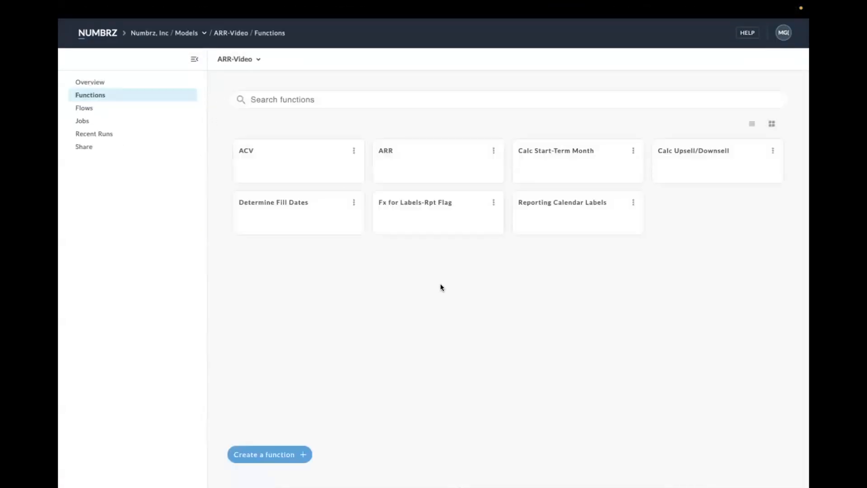
{"action": "left_click", "coordinate": [269, 453]}
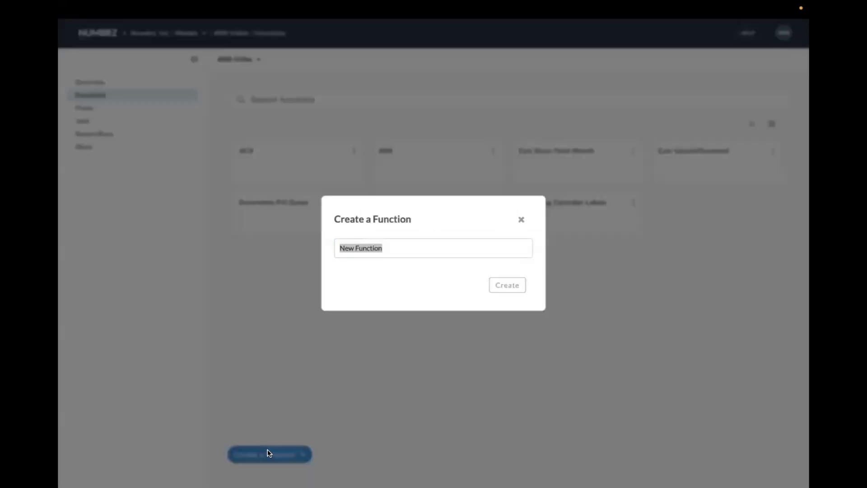
{"action": "type", "text": "Fx for Lable"}
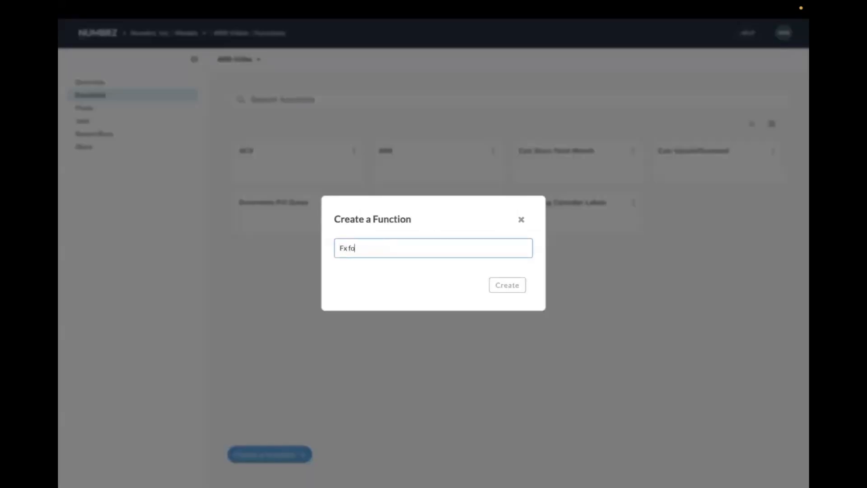
{"action": "key", "text": "BackSpace"}
{"action": "key", "text": "BackSpace"}
{"action": "type", "text": "els Only"}
{"action": "key", "text": "Return"}
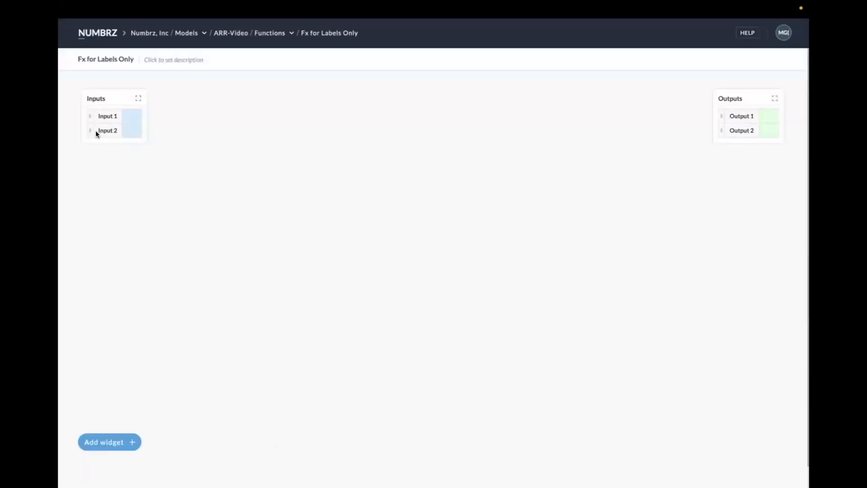
- Remove Input 2 from the function and give Input 1 the sample value text
{"action": "left_click", "coordinate": [78, 125]}
{"action": "type", "text": "da"}
{"action": "type", "text": "xt"}
{"action": "key", "text": "Return"}
- Rename Output 1 to Label-True, set its value to TRUE, and remove Output 2
{"action": "double_click", "coordinate": [741, 116]}
{"action": "type", "text": "Label-True"}
{"action": "key", "text": "Tab"}
{"action": "type", "text": "True"}
{"action": "key", "text": "Return"}
{"action": "left_click", "coordinate": [698, 126]}
- Return to the Build ARR Schedule stage and add an Execute Function step using Fx for Labels Only directly after the stage input
{"action": "mouse_move", "coordinate": [101, 5]}
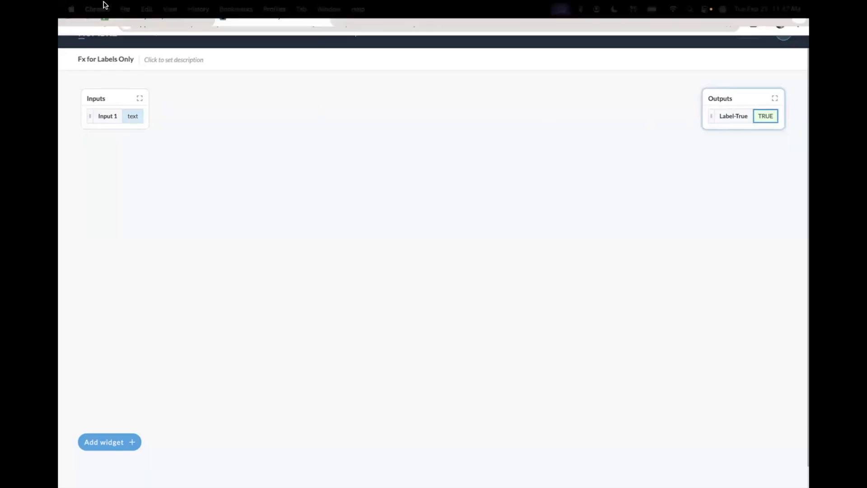
{"action": "left_click", "coordinate": [69, 51]}
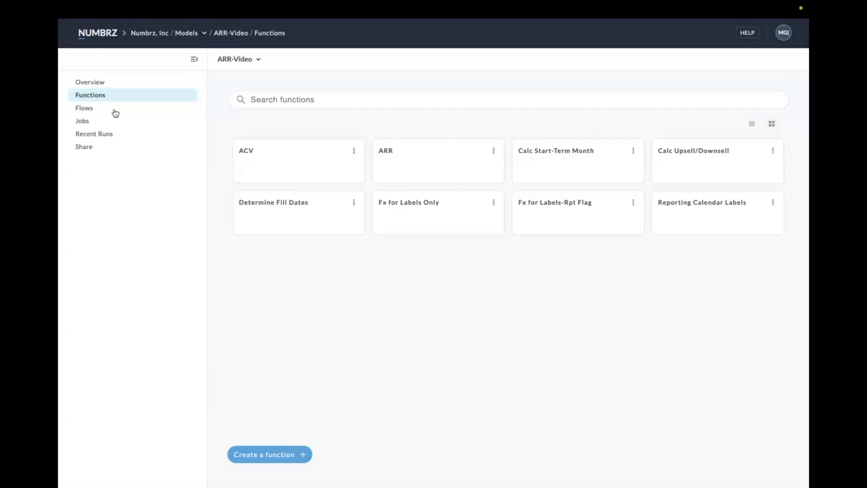
{"action": "left_click", "coordinate": [85, 110]}
{"action": "left_click", "coordinate": [258, 148]}
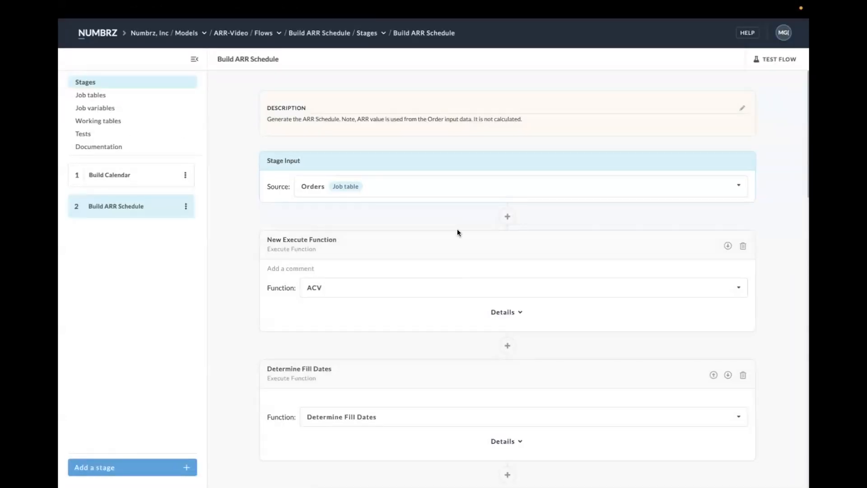
{"action": "left_click", "coordinate": [505, 218]}
{"action": "left_click", "coordinate": [336, 230]}
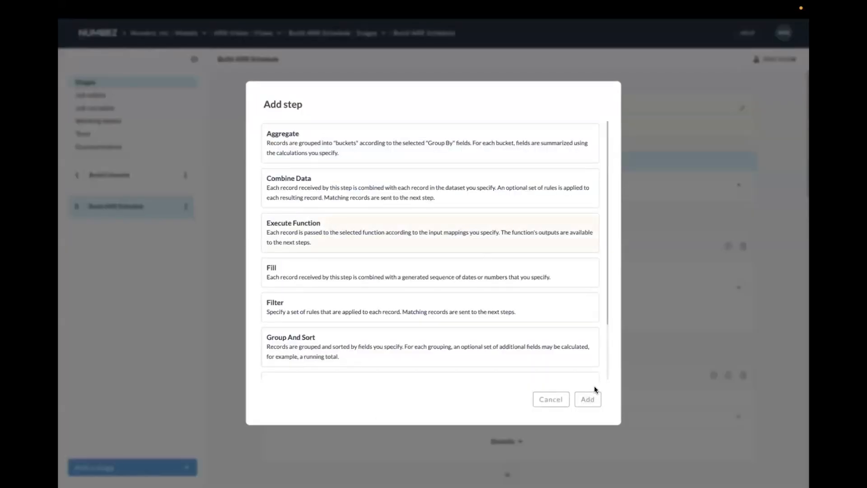
{"action": "left_click", "coordinate": [590, 398]}
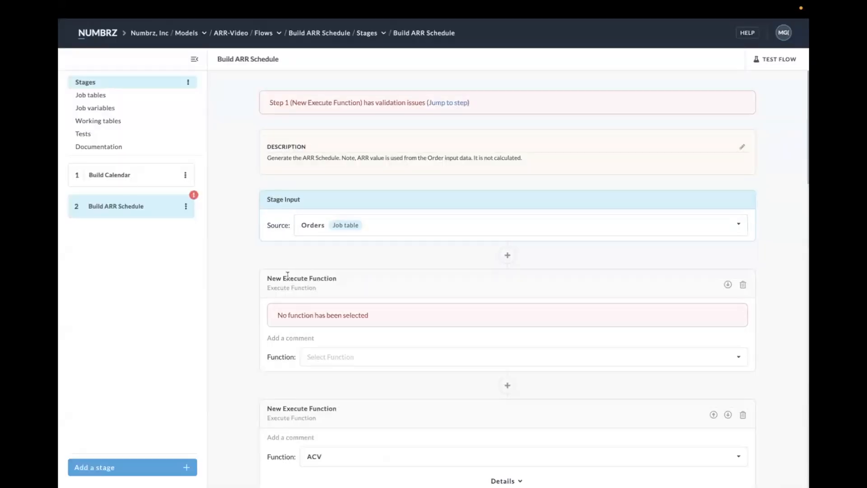
{"action": "left_click", "coordinate": [324, 357]}
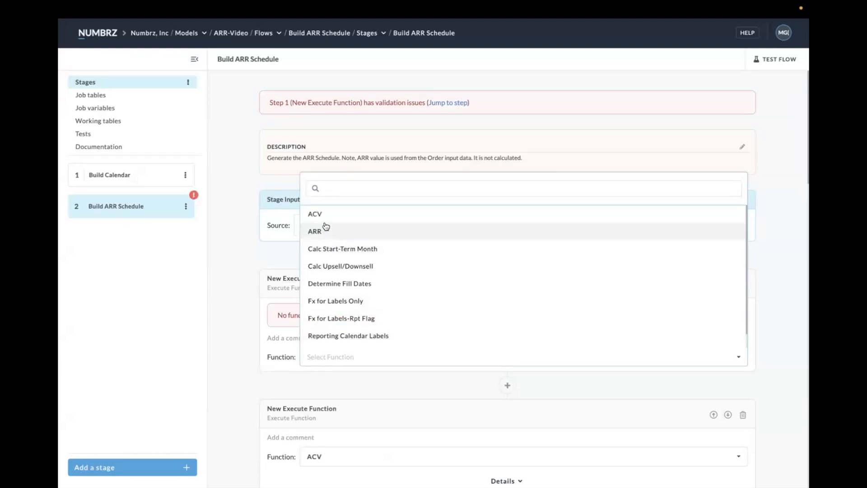
{"action": "left_click", "coordinate": [339, 301]}
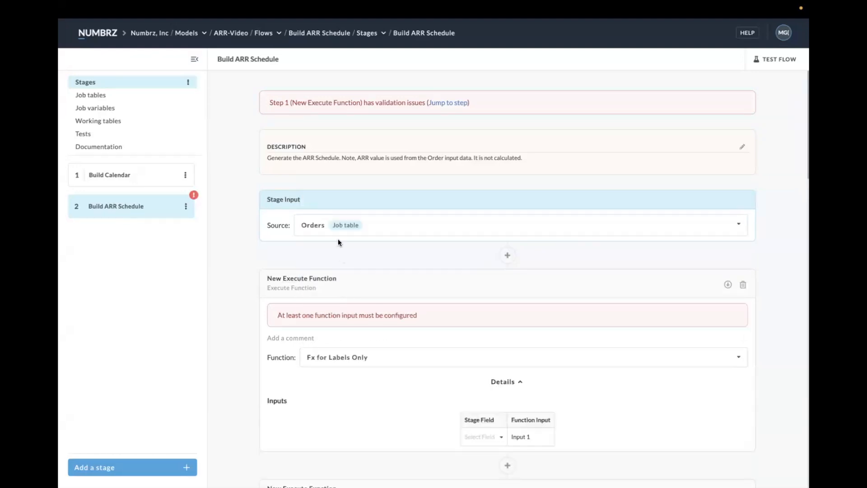
- Map the Job Details field Model Name to Input 1 of the Fx for Labels Only step
{"action": "scroll", "coordinate": [338, 242], "scroll_direction": "down", "scroll_amount": 3}
{"action": "left_click", "coordinate": [497, 285]}
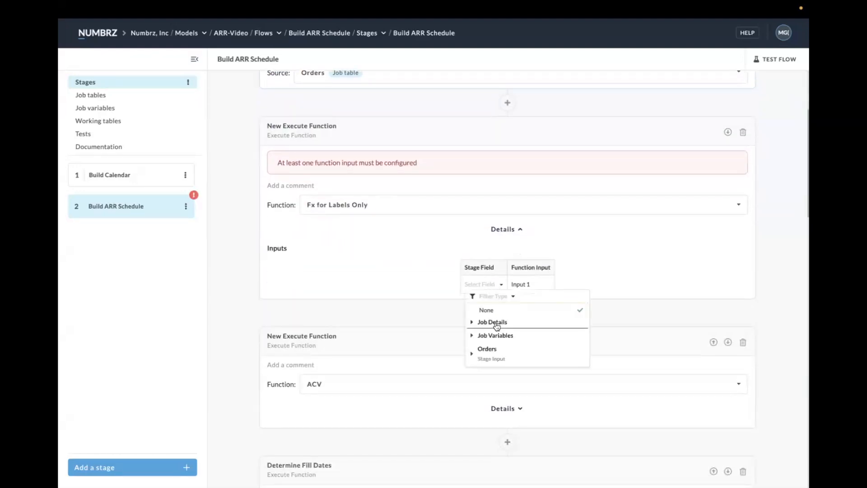
{"action": "left_click", "coordinate": [493, 322]}
{"action": "left_click", "coordinate": [497, 334]}
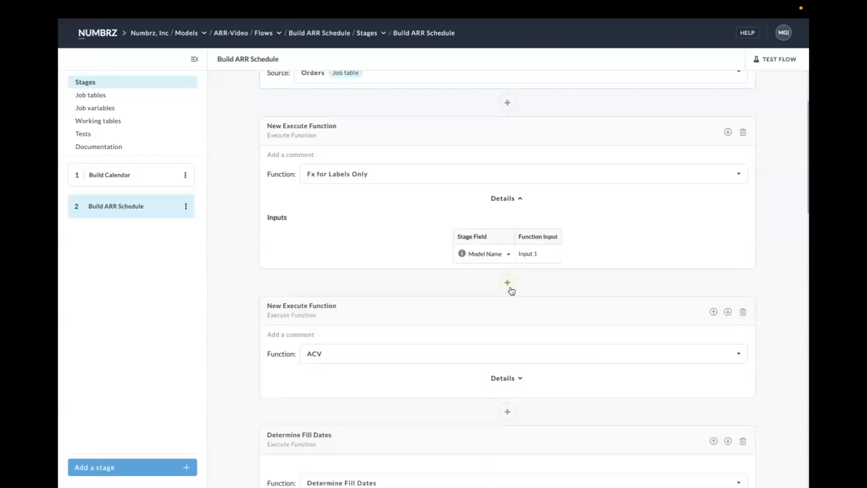
- Map the labels step's Label-True output to the ACV function's End Date isActive input
{"action": "scroll", "coordinate": [467, 253], "scroll_direction": "down", "scroll_amount": 1}
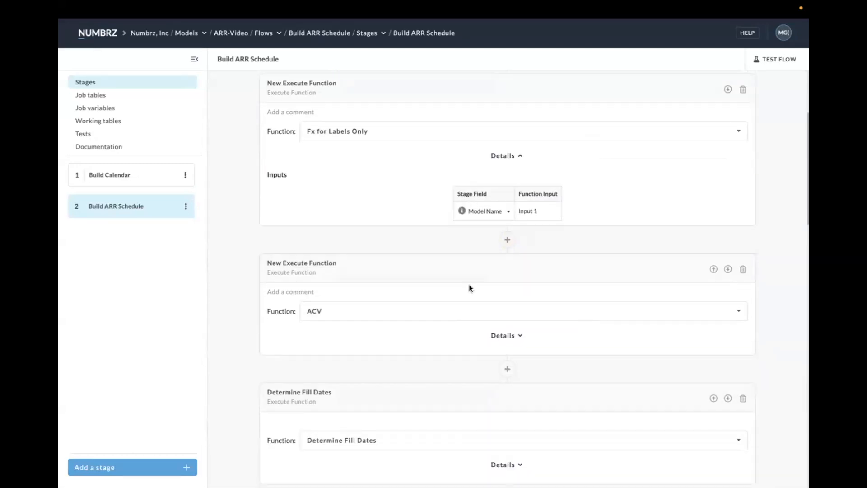
{"action": "left_click", "coordinate": [517, 335]}
{"action": "scroll", "coordinate": [517, 336], "scroll_direction": "down", "scroll_amount": 1}
{"action": "left_click", "coordinate": [484, 386]}
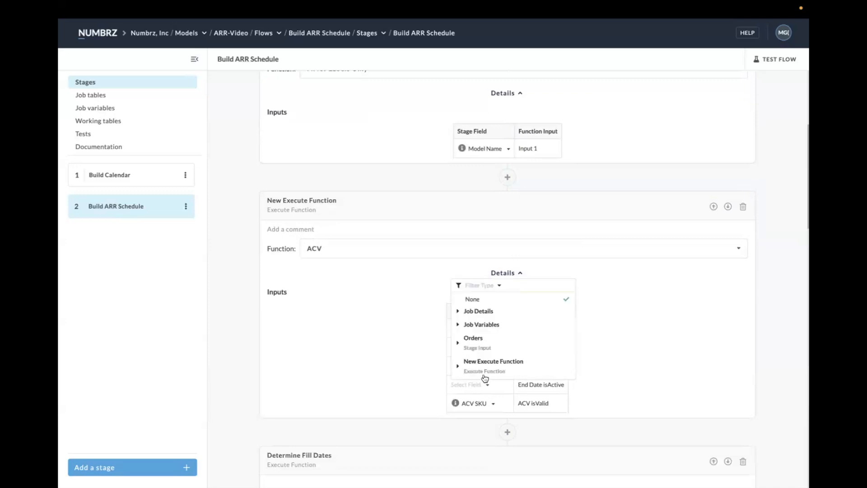
{"action": "left_click", "coordinate": [485, 365]}
{"action": "left_click", "coordinate": [485, 381]}
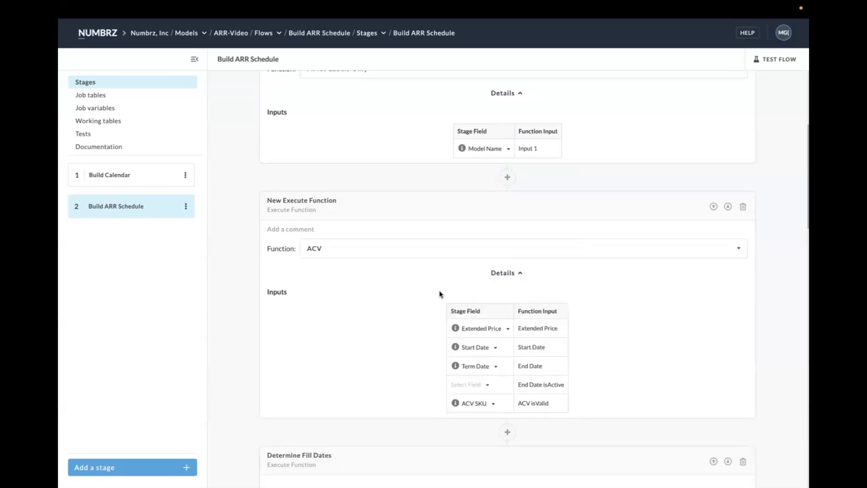
- Rename the step that runs Fx for Labels Only as Fx for Labels
{"action": "scroll", "coordinate": [441, 245], "scroll_direction": "up", "scroll_amount": 3}
{"action": "left_click", "coordinate": [302, 155]}
{"action": "type", "text": "Fx for Labels"}
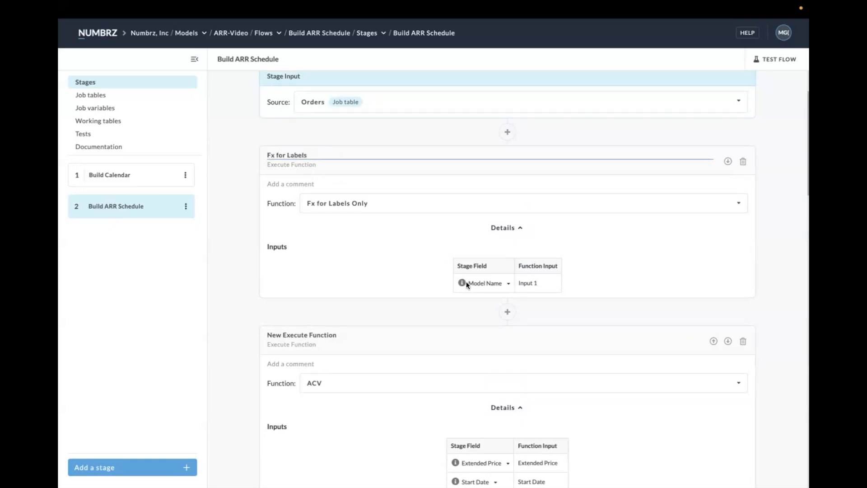
- Rename the step that runs the ACV function as Calc ACV and review its input mapping
{"action": "scroll", "coordinate": [467, 282], "scroll_direction": "down", "scroll_amount": 3}
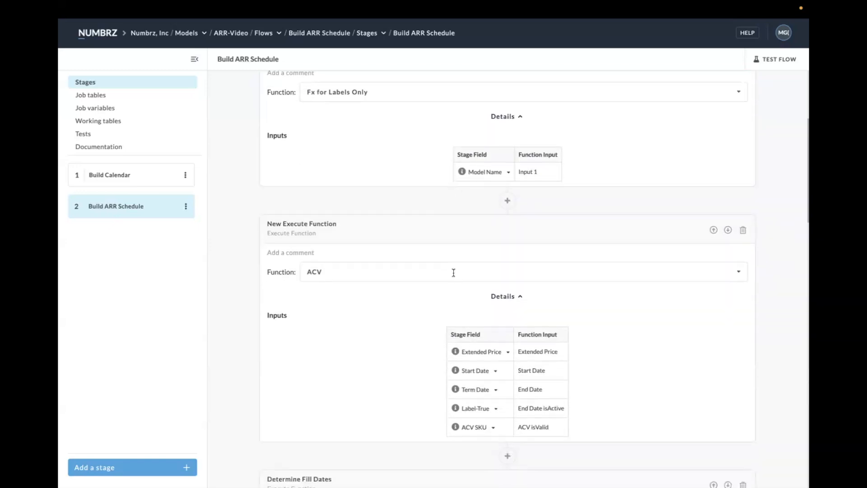
{"action": "left_click", "coordinate": [314, 209]}
{"action": "type", "text": "Calc ACV"}
{"action": "key", "text": "Return"}
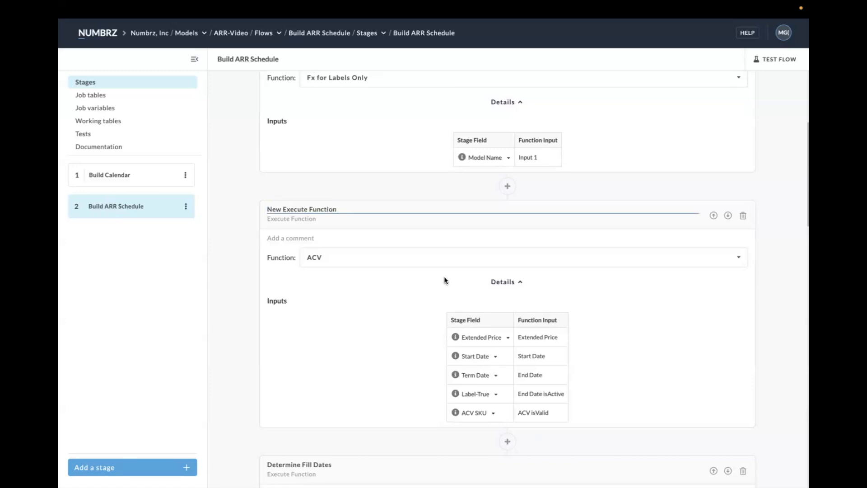
{"action": "scroll", "coordinate": [534, 391], "scroll_direction": "down", "scroll_amount": 2}
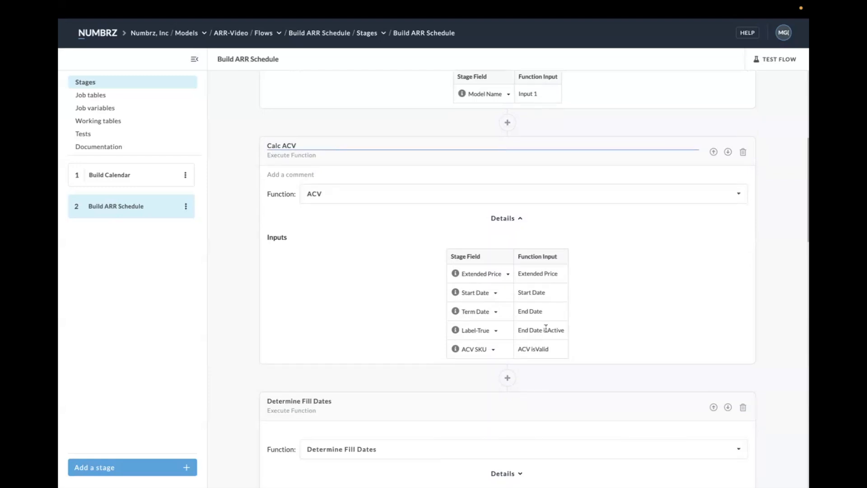
- Switch to the ARR Activity-Template spreadsheet and examine the Term Date column on the Orders sheet row by row
{"action": "scroll", "coordinate": [547, 328], "scroll_direction": "down", "scroll_amount": 1}
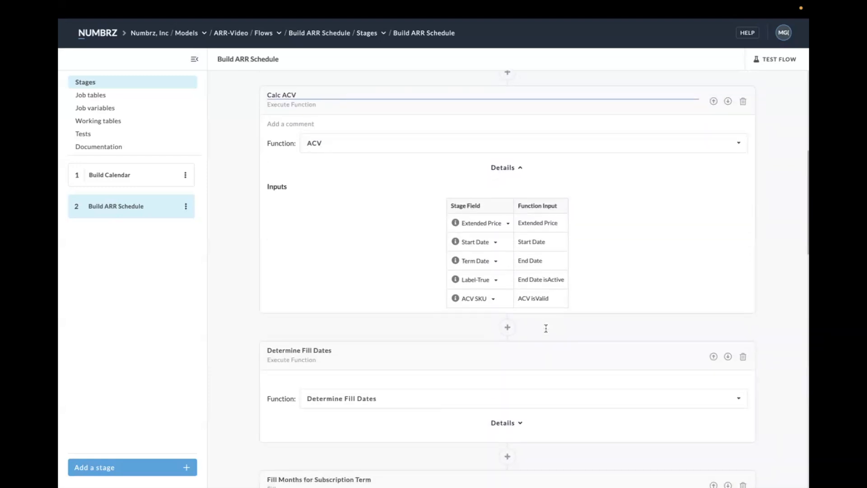
{"action": "mouse_move", "coordinate": [434, 5]}
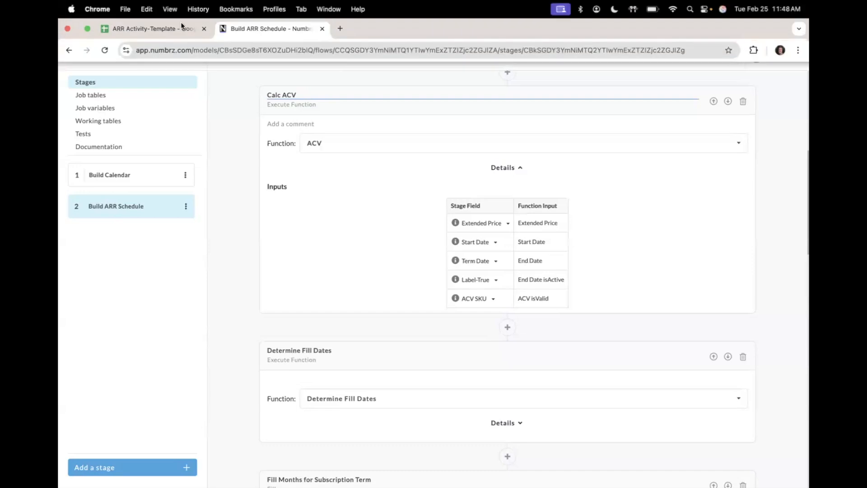
{"action": "left_click", "coordinate": [173, 29]}
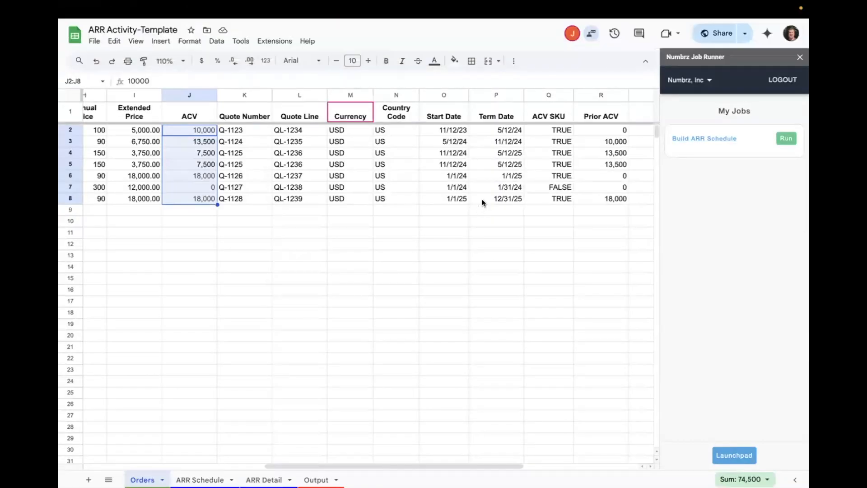
{"action": "left_click", "coordinate": [510, 130]}
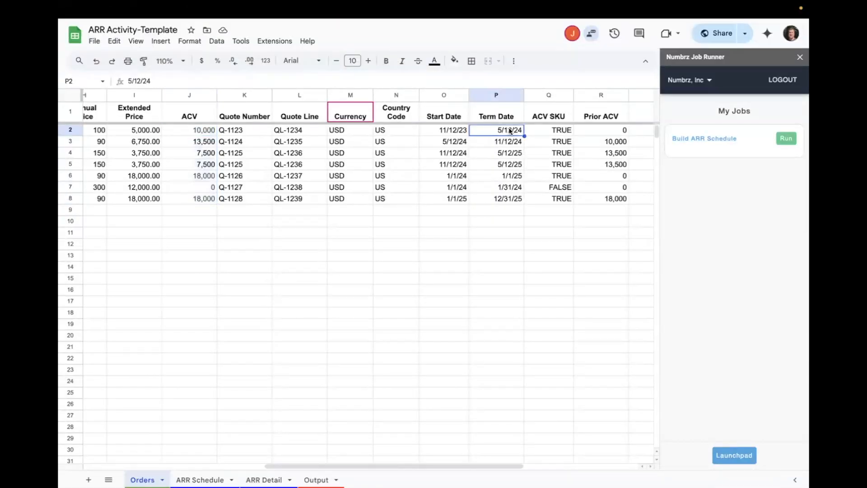
{"action": "key", "text": "Down"}
{"action": "key", "text": "Down"}
{"action": "key", "text": "Down"}
{"action": "key", "text": "Down"}
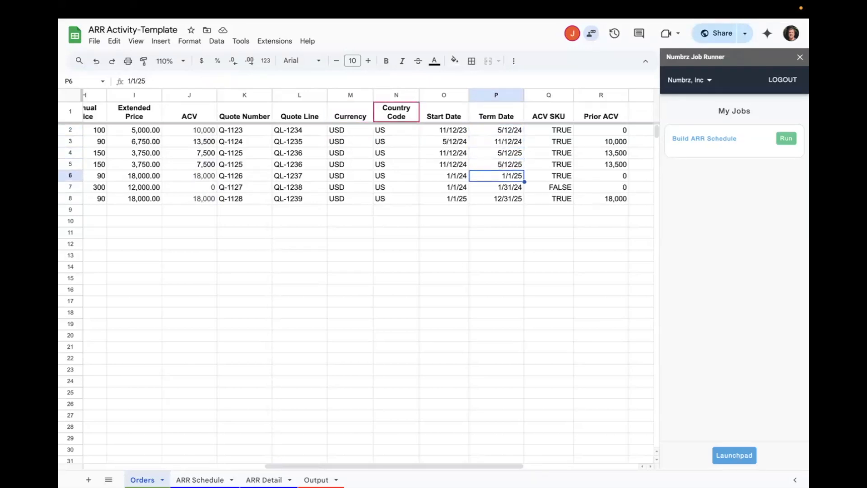
{"action": "key", "text": "Down"}
{"action": "key", "text": "Down"}
{"action": "key", "text": "Left"}
{"action": "key", "text": "Right"}
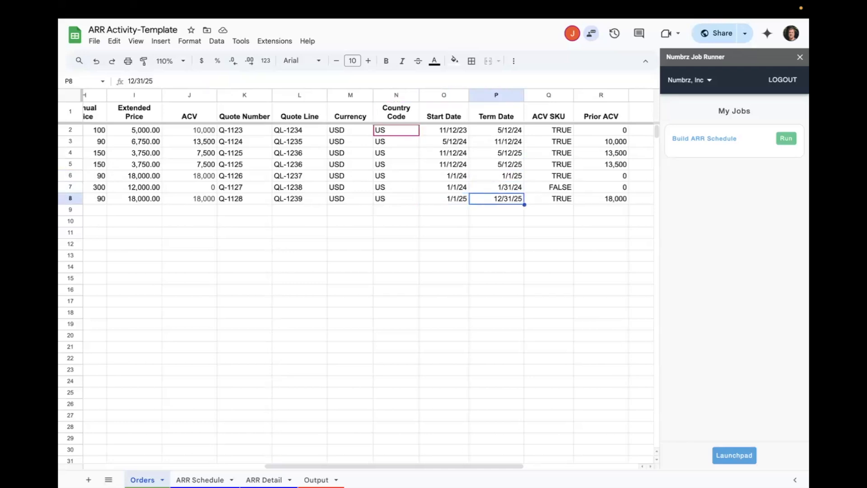
{"action": "key", "text": "Left"}
{"action": "key", "text": "Right"}
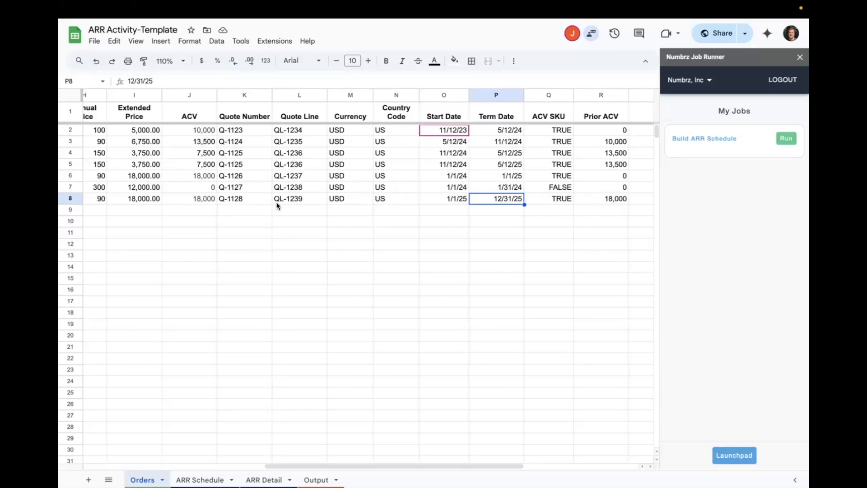
- Compare the last order's ACV with its start and term dates, and review the dates of the first orders
{"action": "left_click", "coordinate": [208, 199]}
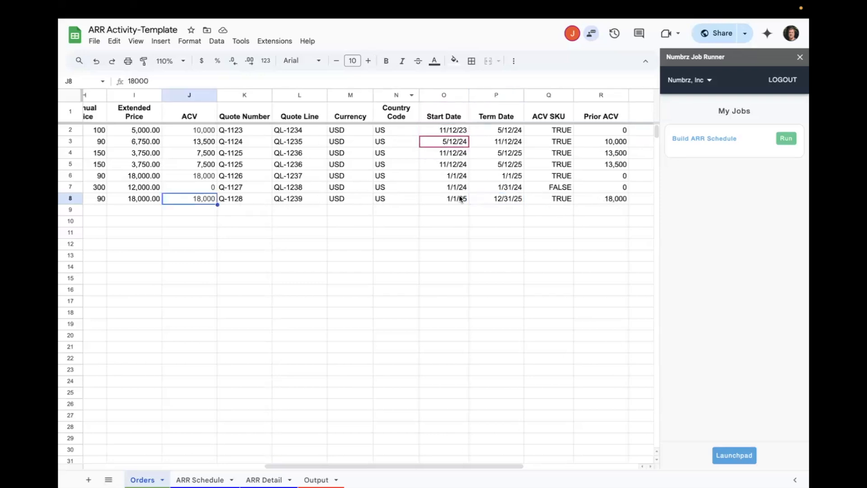
{"action": "left_click_drag", "start_coordinate": [459, 197], "coordinate": [475, 197]}
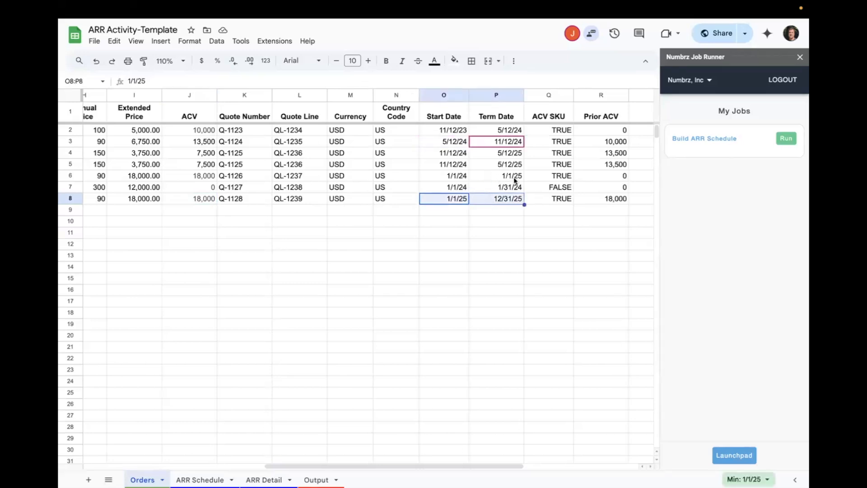
{"action": "left_click_drag", "start_coordinate": [452, 134], "coordinate": [498, 171]}
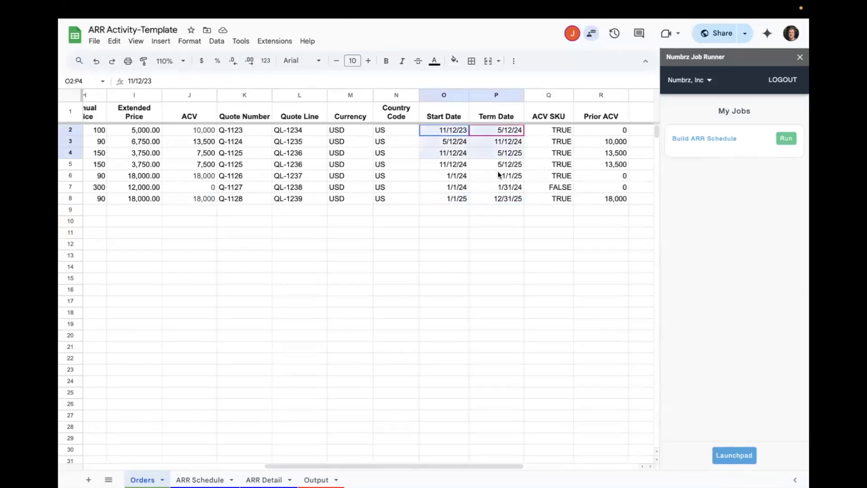
{"action": "left_click", "coordinate": [498, 140]}
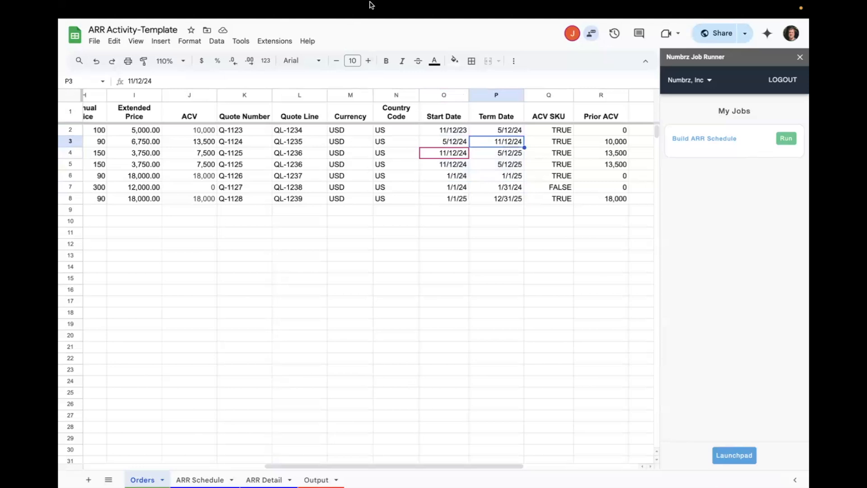
{"action": "mouse_move", "coordinate": [372, 2]}
- Switch back to the NUMBRZ flow, inspect the ACV function used by the Calc ACV step, and return to the stage
{"action": "left_click", "coordinate": [292, 29]}
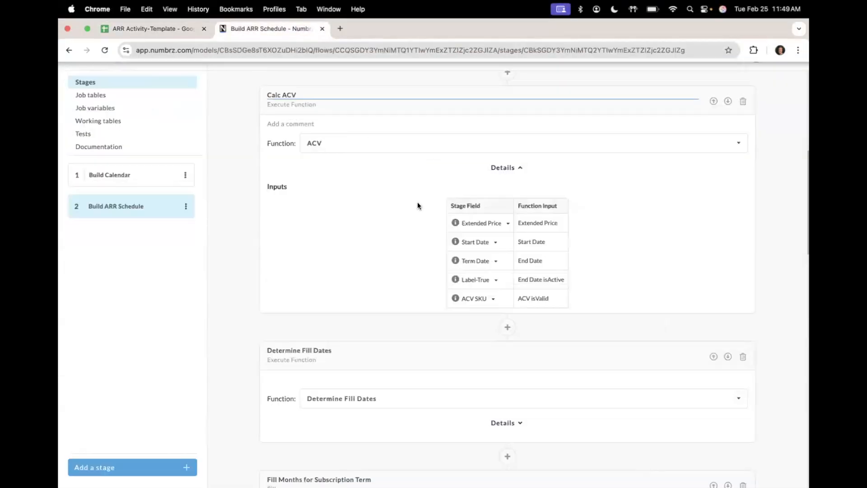
{"action": "scroll", "coordinate": [414, 249], "scroll_direction": "down", "scroll_amount": 2}
{"action": "scroll", "coordinate": [414, 246], "scroll_direction": "up", "scroll_amount": 6}
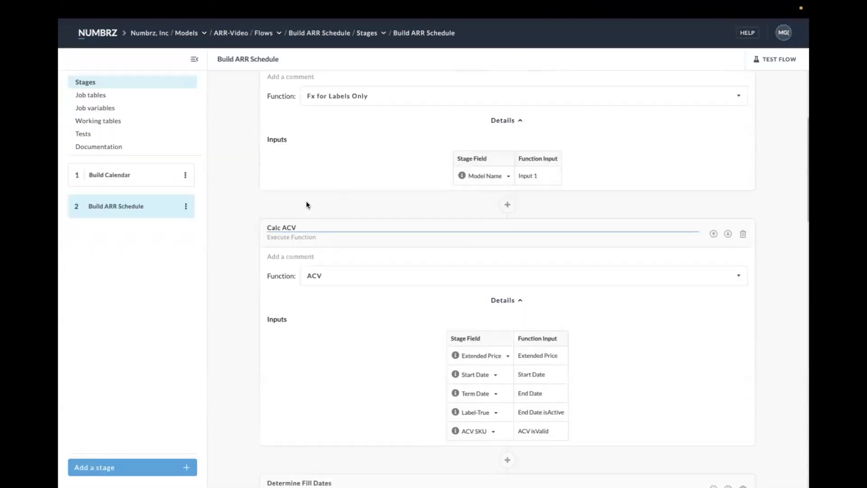
{"action": "scroll", "coordinate": [422, 246], "scroll_direction": "down", "scroll_amount": 2}
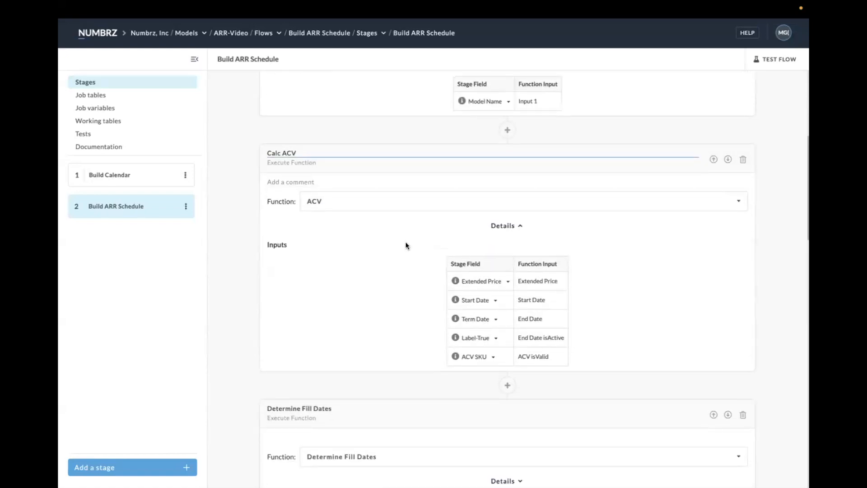
{"action": "left_click", "coordinate": [315, 202]}
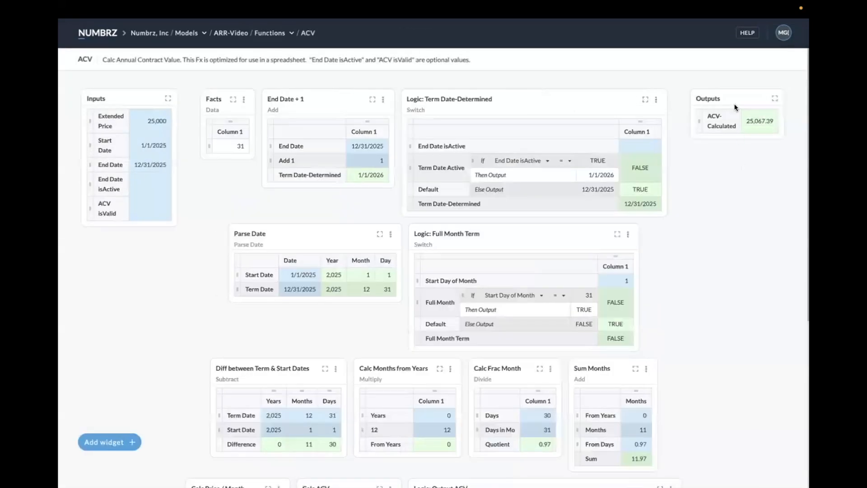
{"action": "left_click", "coordinate": [69, 50]}
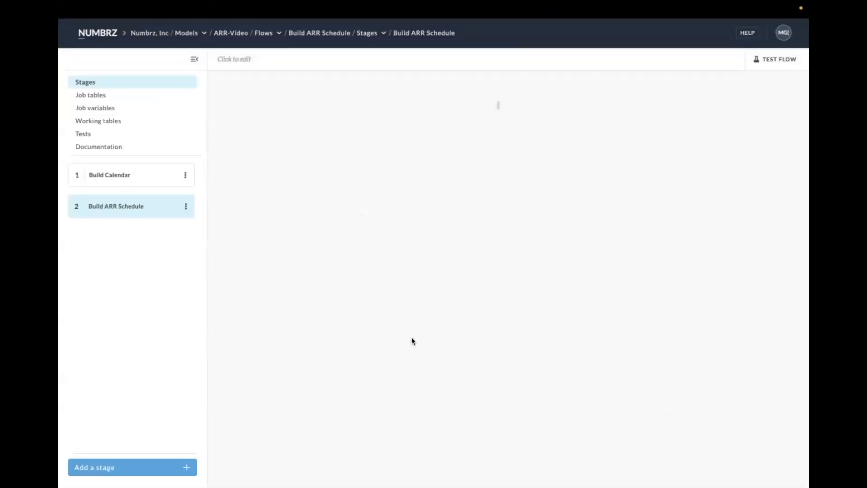
- Map the Calc ACV step's ACV-Calculated output to the ACV input of the Calc ARR step
{"action": "scroll", "coordinate": [411, 337], "scroll_direction": "down", "scroll_amount": 10}
{"action": "scroll", "coordinate": [411, 337], "scroll_direction": "down", "scroll_amount": 4}
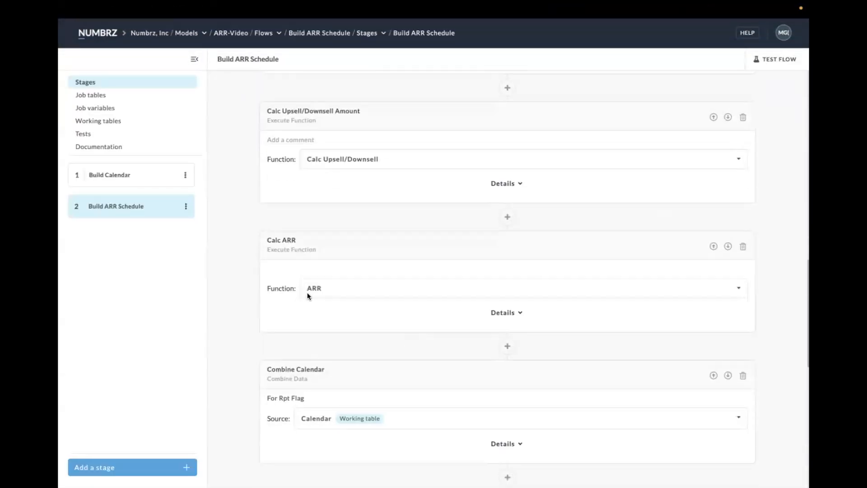
{"action": "left_click", "coordinate": [521, 314]}
{"action": "scroll", "coordinate": [496, 276], "scroll_direction": "down", "scroll_amount": 3}
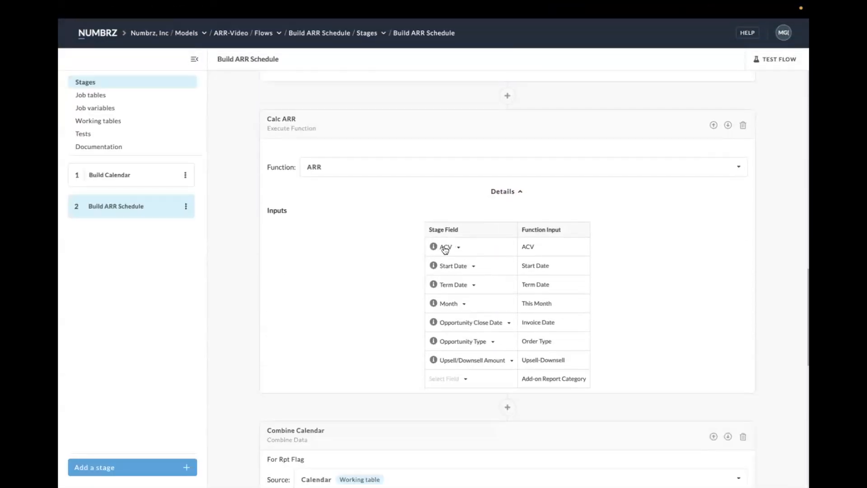
{"action": "left_click", "coordinate": [458, 247]}
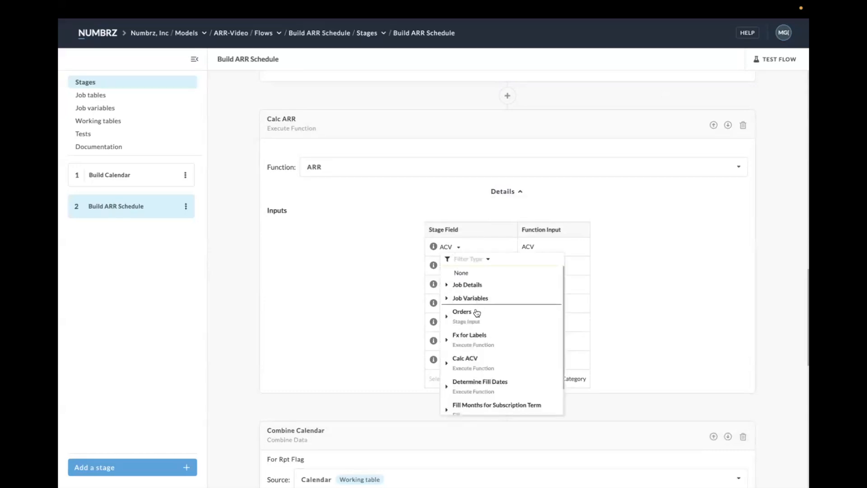
{"action": "left_click", "coordinate": [478, 364]}
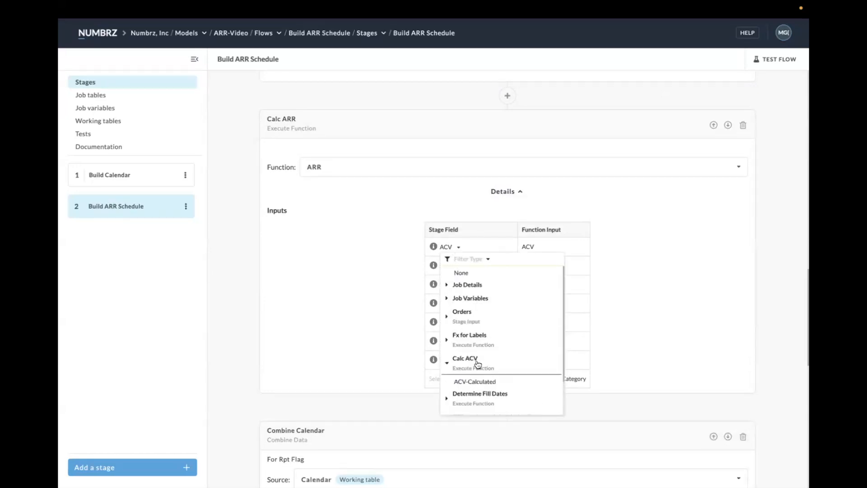
{"action": "left_click", "coordinate": [480, 380]}
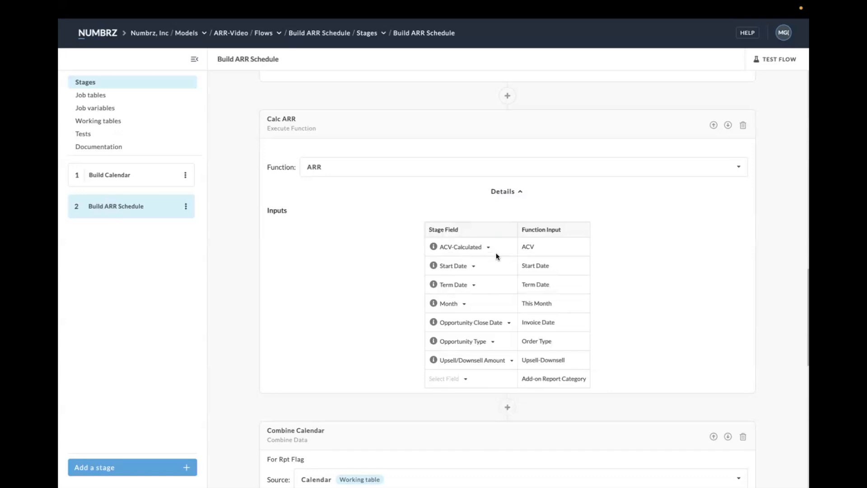
- Review the Calc ACV and Calc ARR mappings, and run the Build ARR Schedule job from the ARR Activity-Template spreadsheet
{"action": "scroll", "coordinate": [369, 185], "scroll_direction": "up", "scroll_amount": 15}
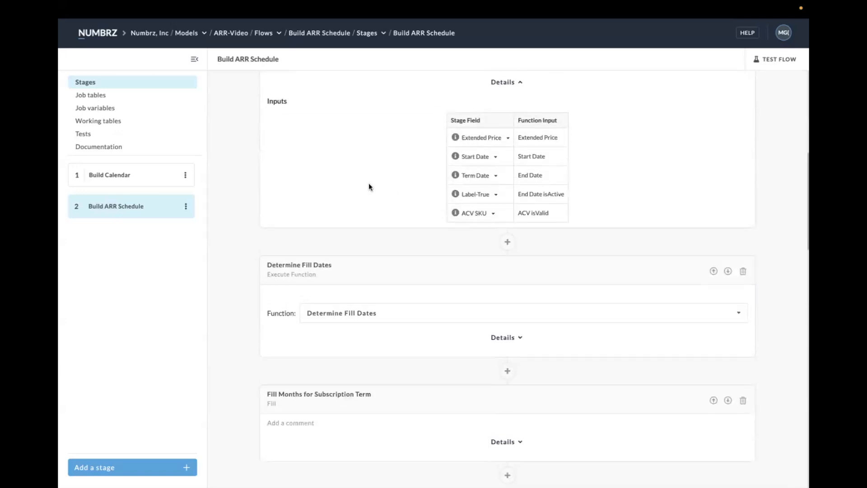
{"action": "scroll", "coordinate": [369, 184], "scroll_direction": "up", "scroll_amount": 2}
{"action": "scroll", "coordinate": [325, 174], "scroll_direction": "down", "scroll_amount": 6}
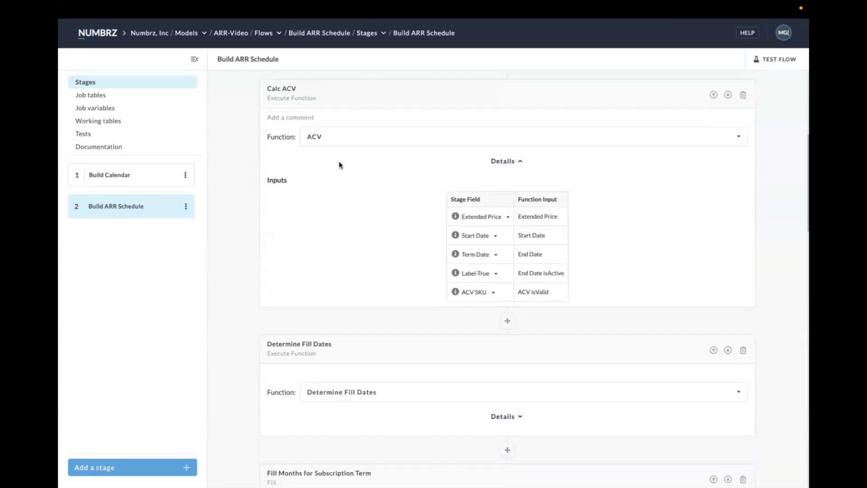
{"action": "scroll", "coordinate": [427, 253], "scroll_direction": "down", "scroll_amount": 10}
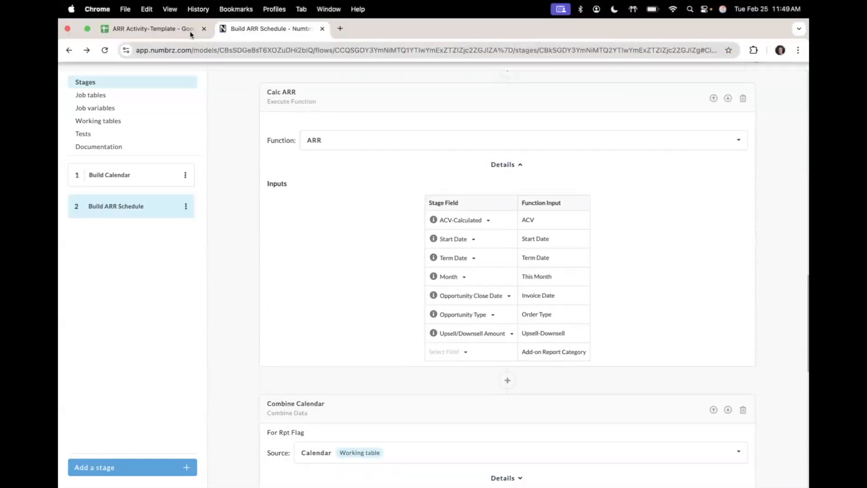
{"action": "left_click", "coordinate": [189, 31]}
{"action": "left_click", "coordinate": [786, 139]}
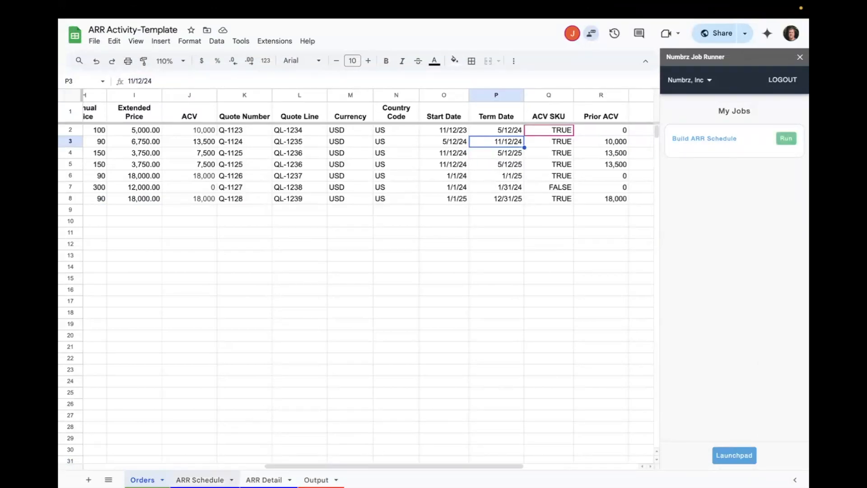
- Examine the 24-Q1 new customer amount and the 25-Q2 contract renewal through 25-Q4 in the ARR Schedule
{"action": "left_click", "coordinate": [318, 168]}
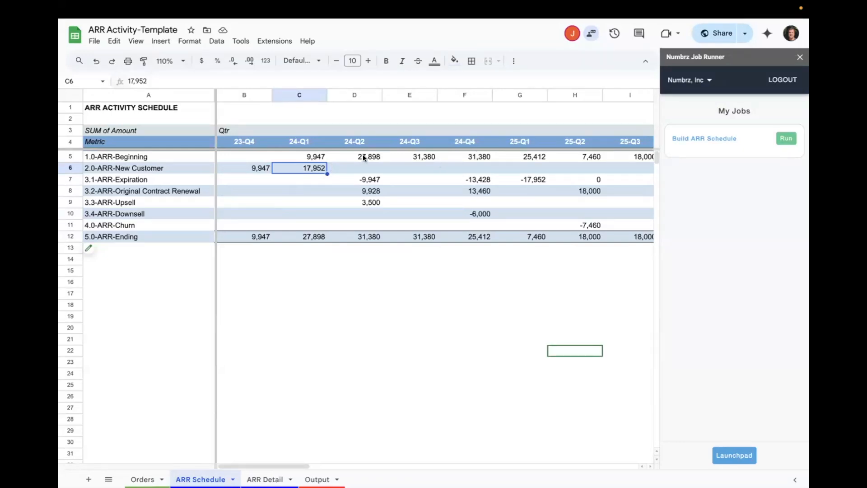
{"action": "left_click", "coordinate": [592, 191]}
{"action": "scroll", "coordinate": [593, 190], "scroll_direction": "right", "scroll_amount": 3}
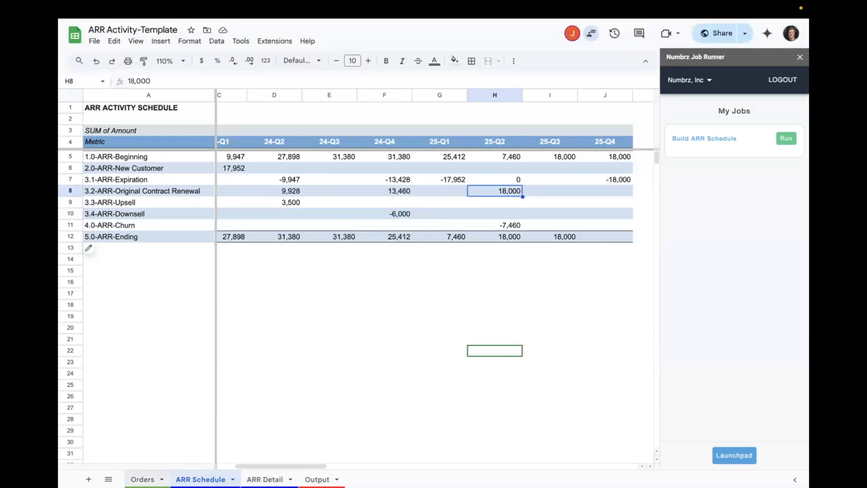
- Set the Term Date of the last order, in row 8 of the Orders sheet, to 1/1/26
{"action": "left_click", "coordinate": [143, 480]}
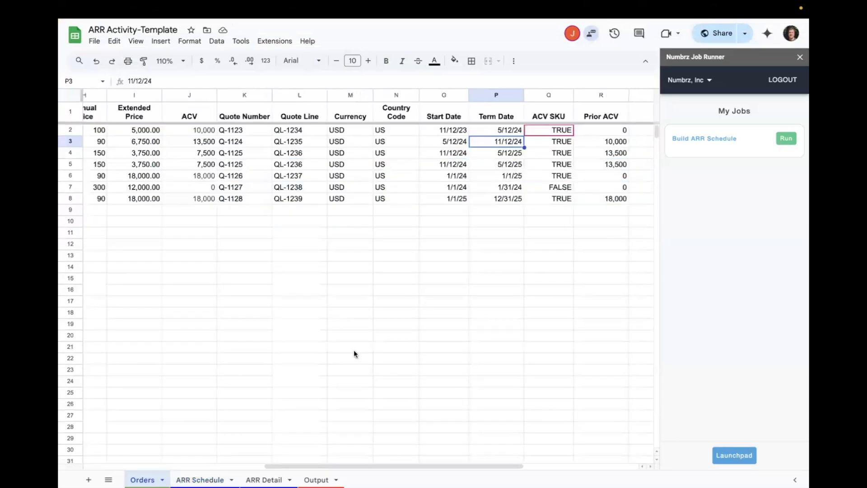
{"action": "left_click", "coordinate": [500, 203]}
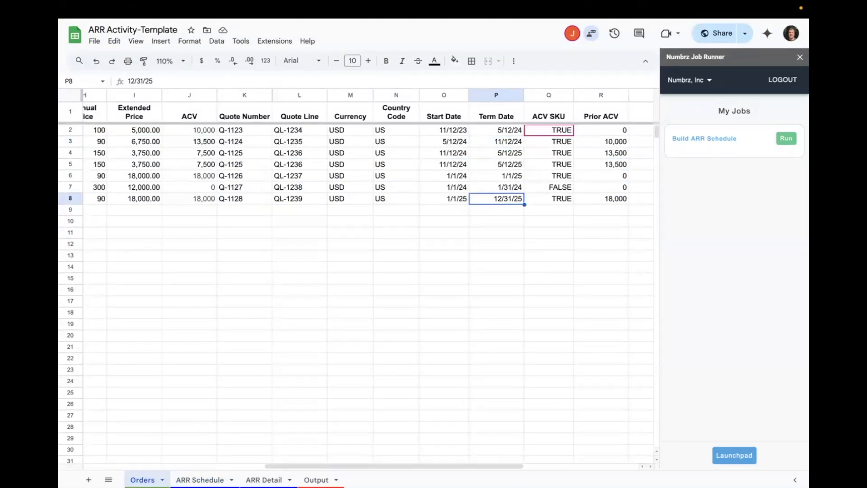
{"action": "type", "text": "1/1/26"}
{"action": "key", "text": "Return"}
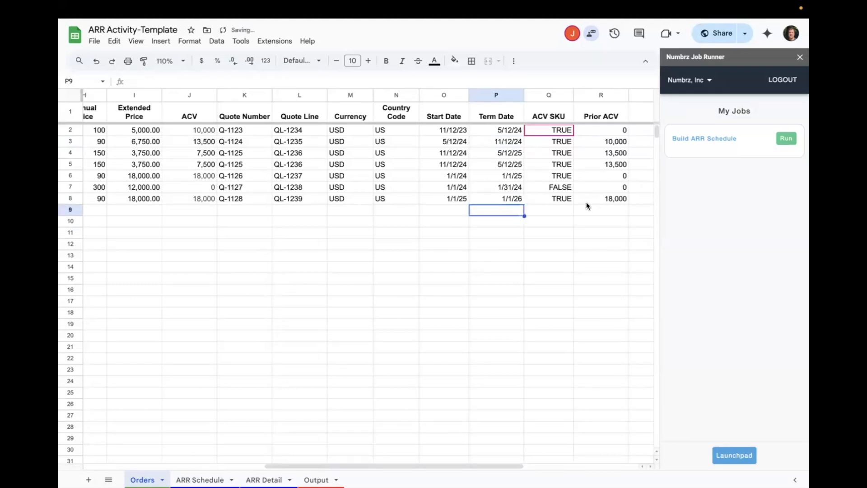
- Rerun the Build ARR Schedule job, check the ARR Schedule sheet, and return to the NUMBRZ flow
{"action": "left_click", "coordinate": [518, 135]}
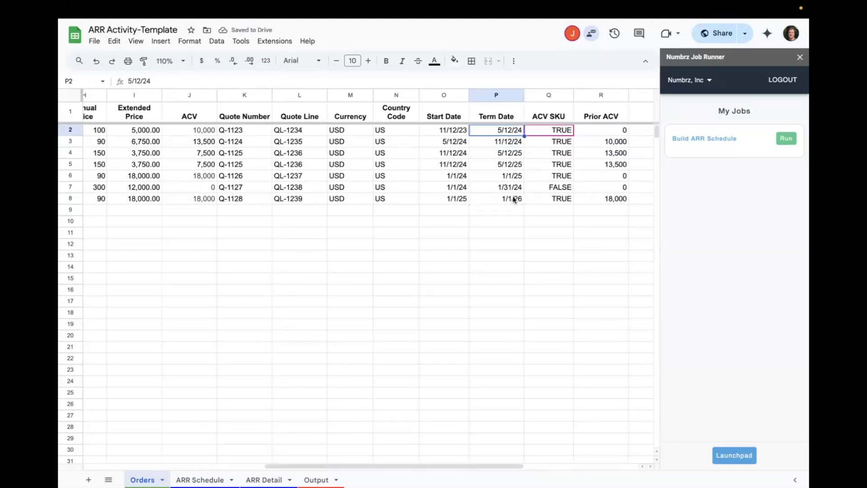
{"action": "left_click", "coordinate": [513, 196]}
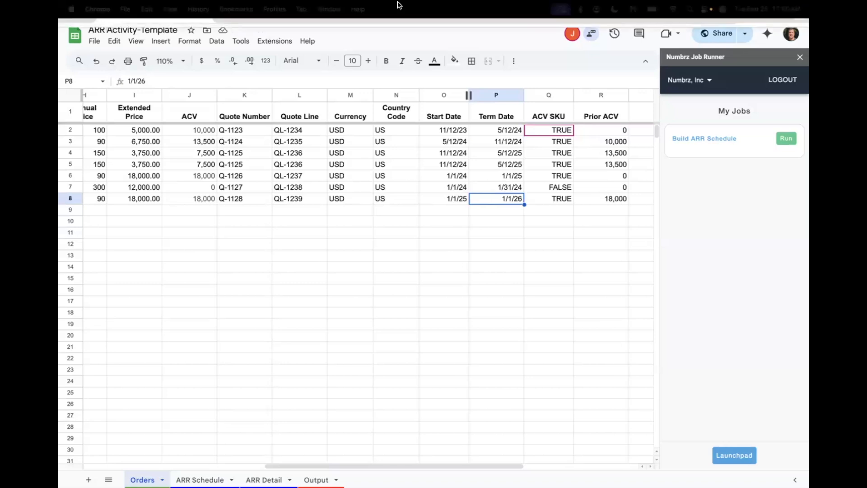
{"action": "left_click", "coordinate": [786, 138]}
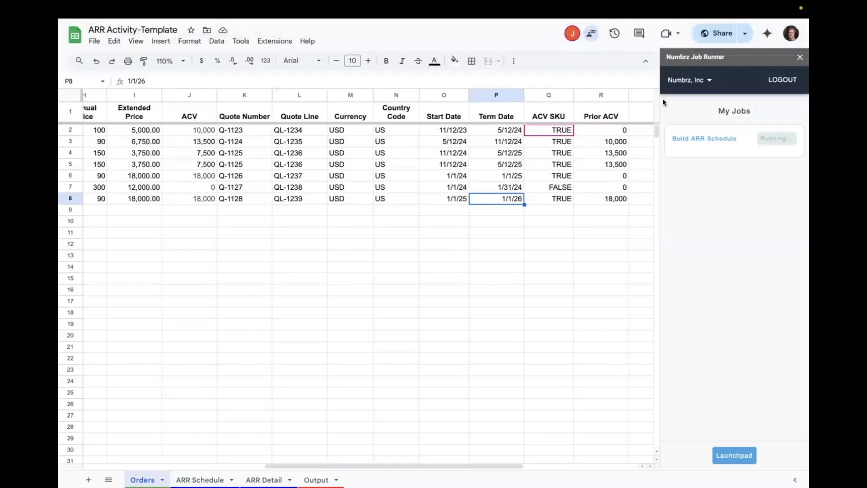
{"action": "left_click", "coordinate": [201, 479]}
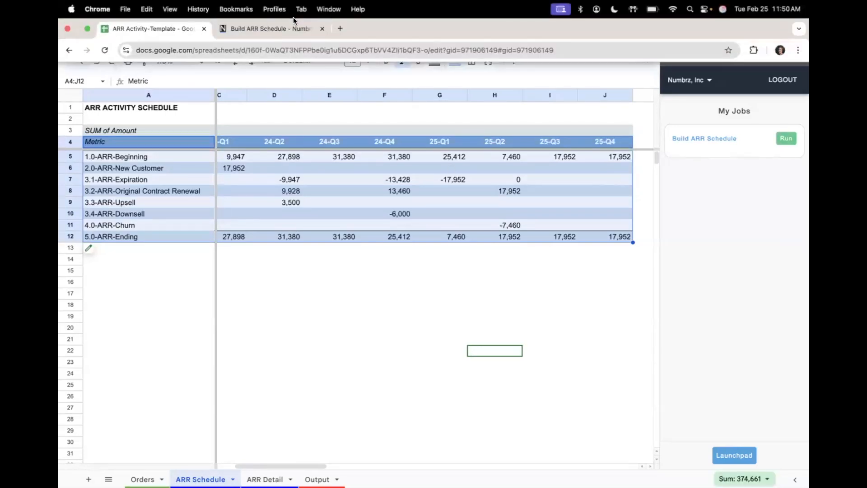
{"action": "left_click", "coordinate": [264, 29]}
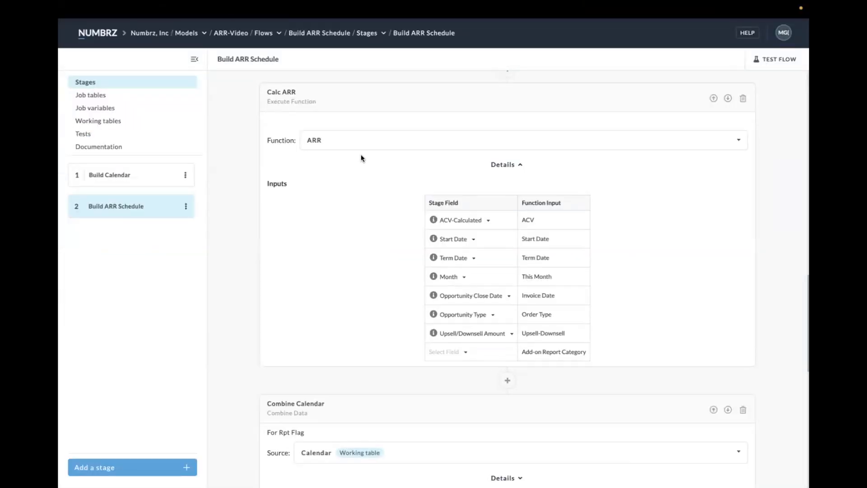
- Open the ACV function used by the Calc ACV stage step and set its End Date input to 1/1/2026
{"action": "scroll", "coordinate": [342, 155], "scroll_direction": "up", "scroll_amount": 14}
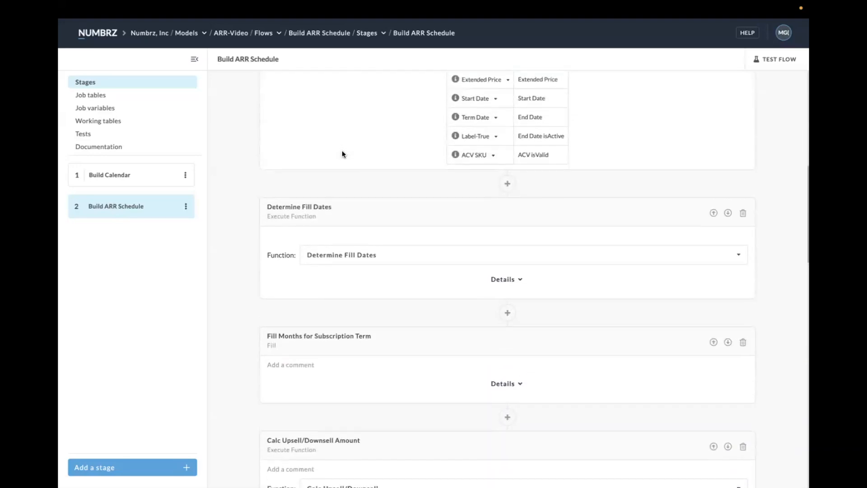
{"action": "scroll", "coordinate": [342, 154], "scroll_direction": "up", "scroll_amount": 2}
{"action": "left_click", "coordinate": [314, 234]}
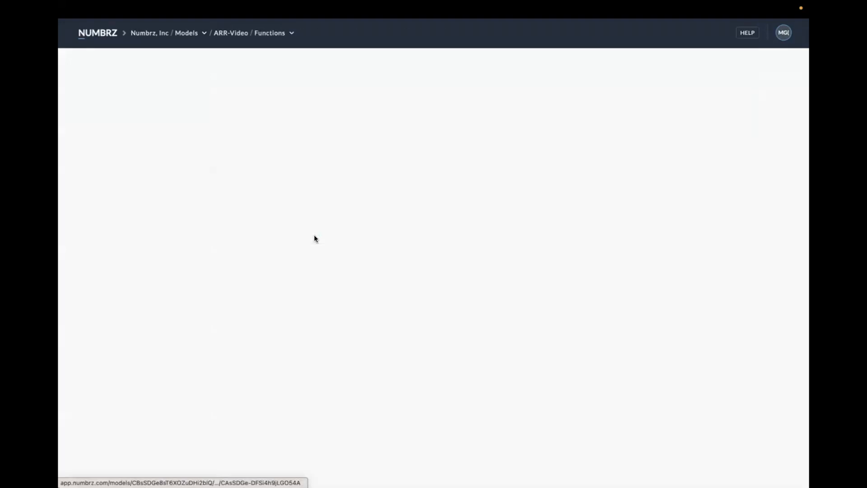
{"action": "left_click", "coordinate": [158, 188]}
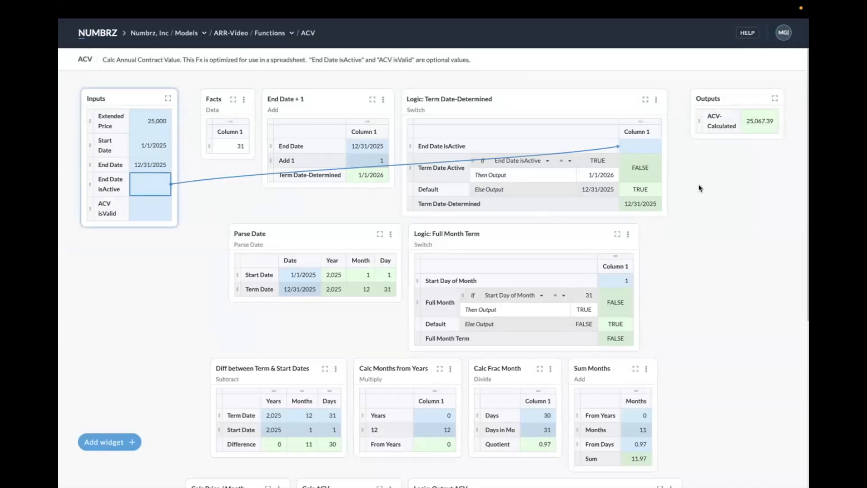
{"action": "left_click", "coordinate": [147, 165]}
{"action": "type", "text": "1/1/2026"}
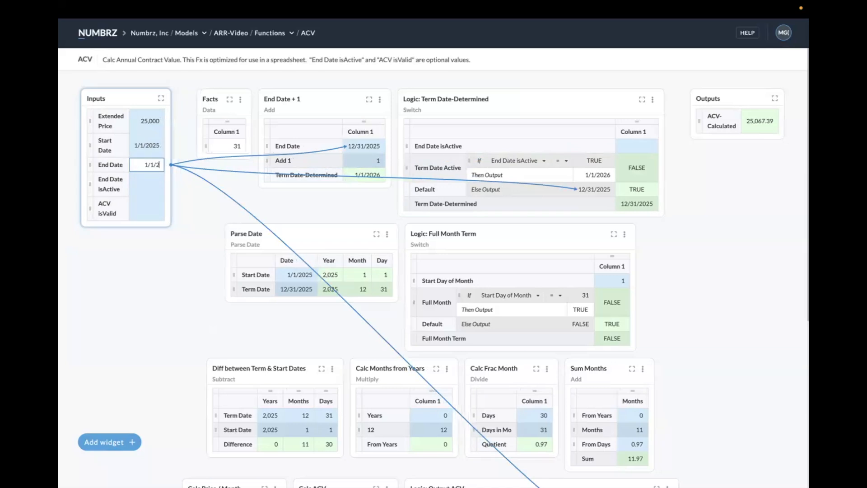
{"action": "key", "text": "Return"}
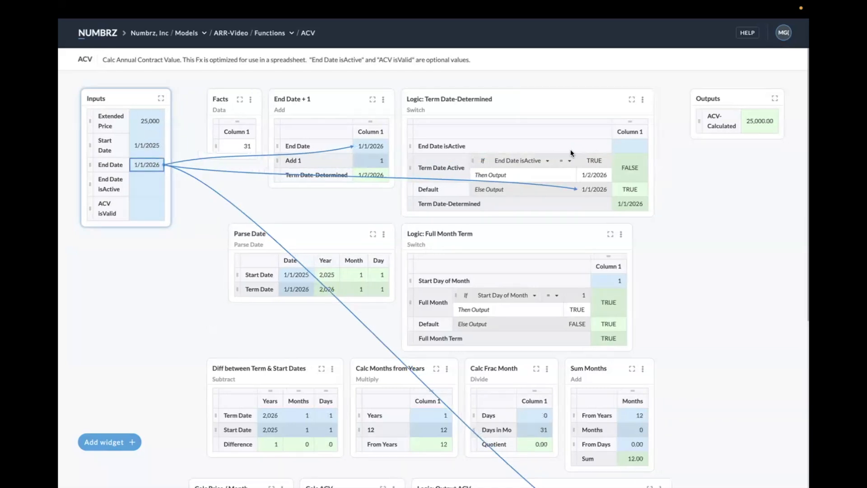
- Examine the ACV function's Extended Price, Start Date, End Date and End Date isActive inputs and its ACV-Calculated output
{"action": "left_click", "coordinate": [145, 122]}
{"action": "left_click", "coordinate": [143, 141]}
{"action": "left_click", "coordinate": [148, 163]}
{"action": "left_click", "coordinate": [151, 186]}
{"action": "left_click", "coordinate": [763, 123]}
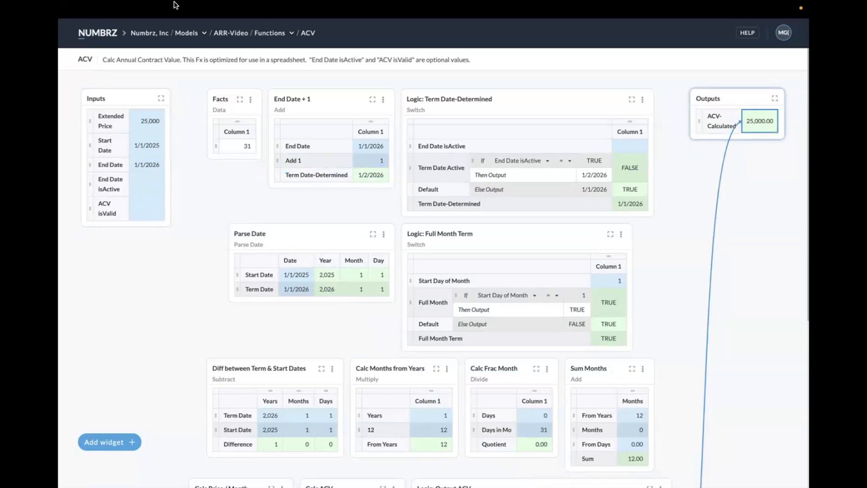
- Return to the Build ARR Schedule stage and set the Calc ACV mapping for End Date isActive to None
{"action": "mouse_move", "coordinate": [175, 4]}
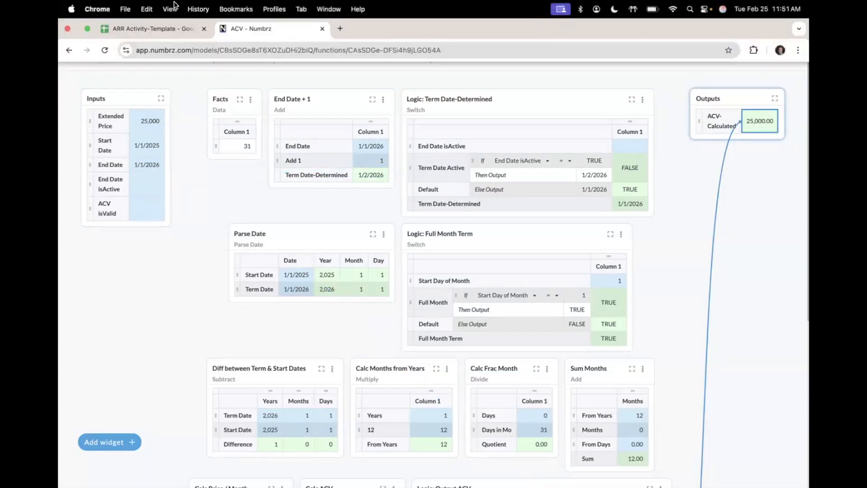
{"action": "left_click", "coordinate": [70, 51]}
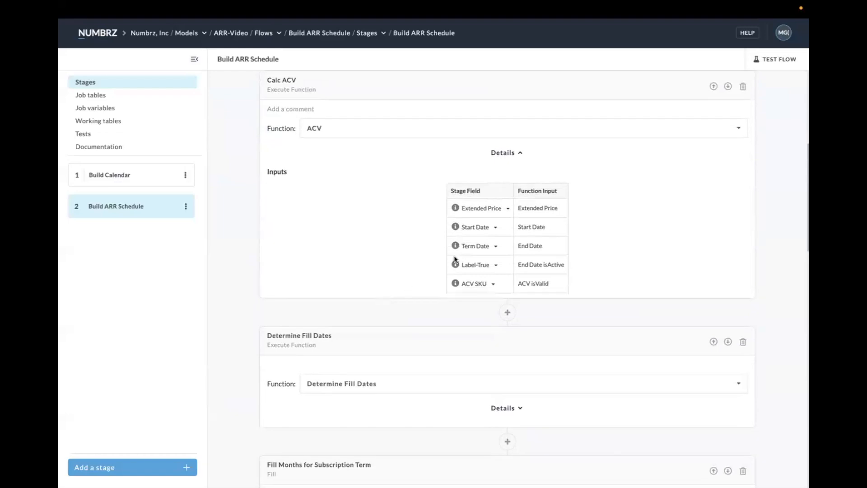
{"action": "left_click", "coordinate": [497, 269]}
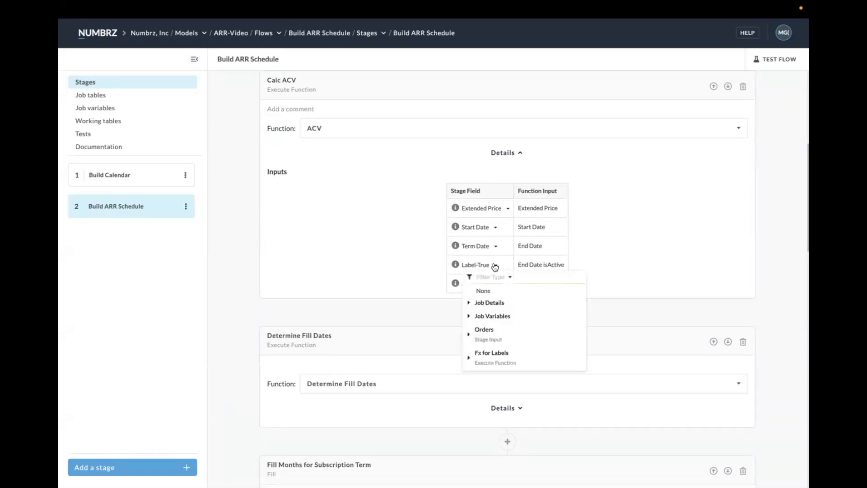
{"action": "left_click", "coordinate": [480, 290]}
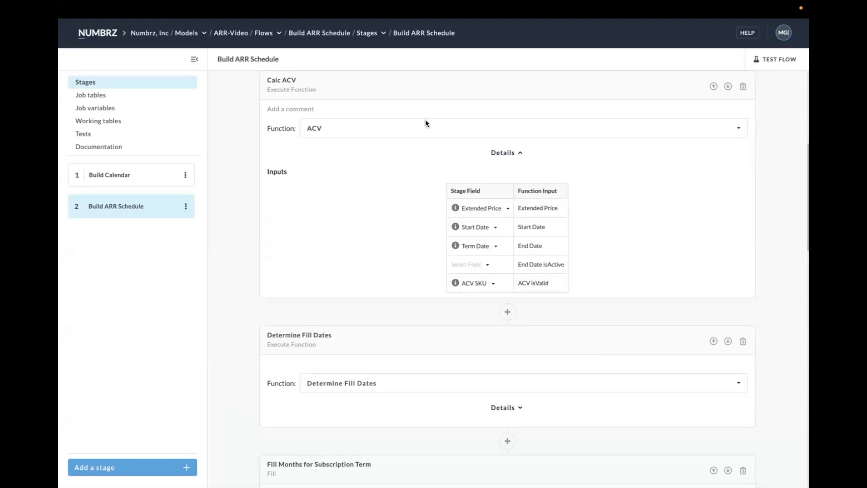
- Rerun the Build ARR Schedule job from the ARR Activity-Template spreadsheet and check the ARR Schedule and ARR Detail sheets
{"action": "mouse_move", "coordinate": [423, 5]}
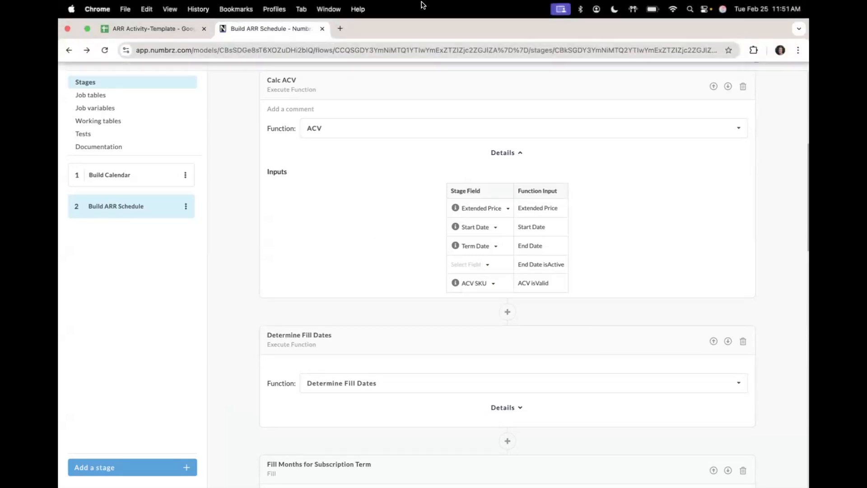
{"action": "left_click", "coordinate": [186, 31]}
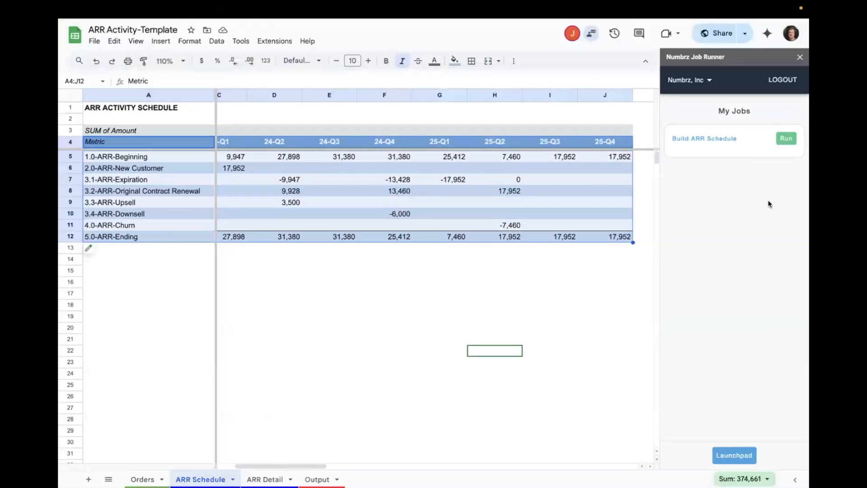
{"action": "left_click", "coordinate": [788, 139]}
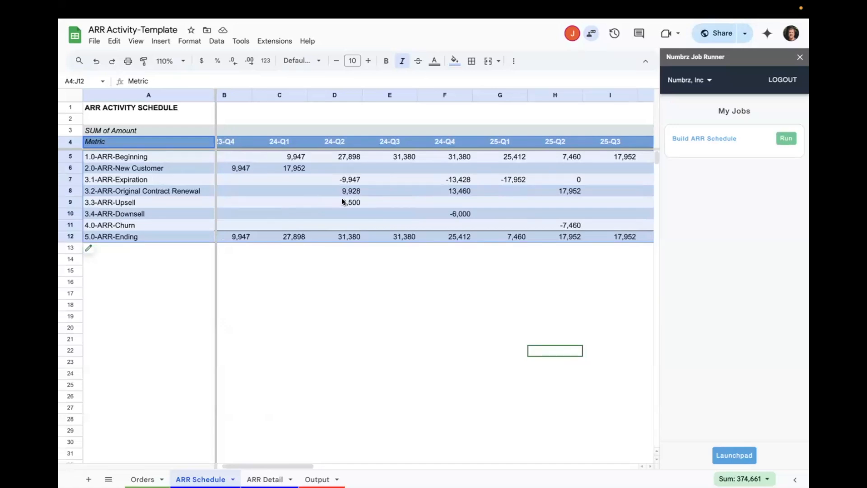
{"action": "scroll", "coordinate": [324, 202], "scroll_direction": "right", "scroll_amount": 6}
{"action": "scroll", "coordinate": [324, 199], "scroll_direction": "left", "scroll_amount": 6}
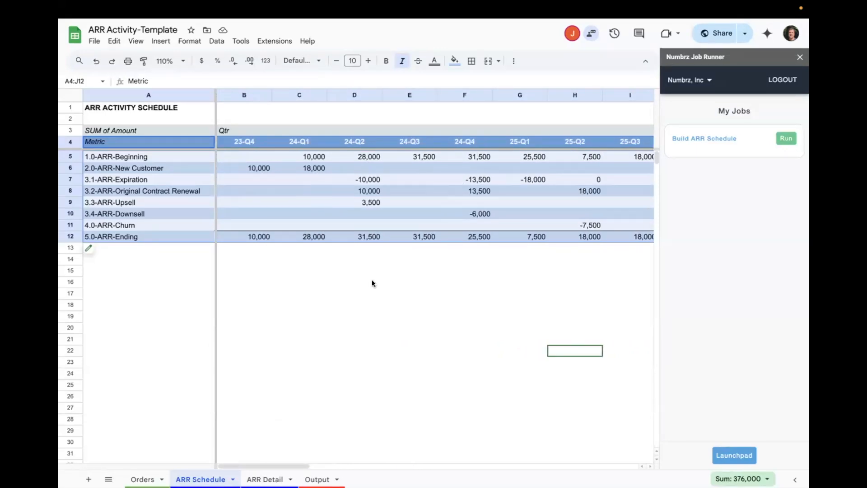
{"action": "left_click", "coordinate": [264, 480]}
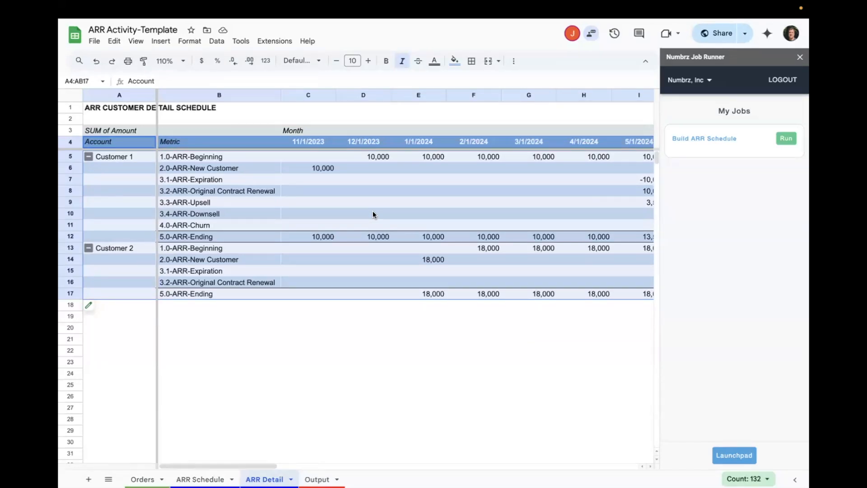
- Review the order lines on the Orders sheet, checking the ACV SKU flags against the class, price and date columns
{"action": "left_click", "coordinate": [344, 202]}
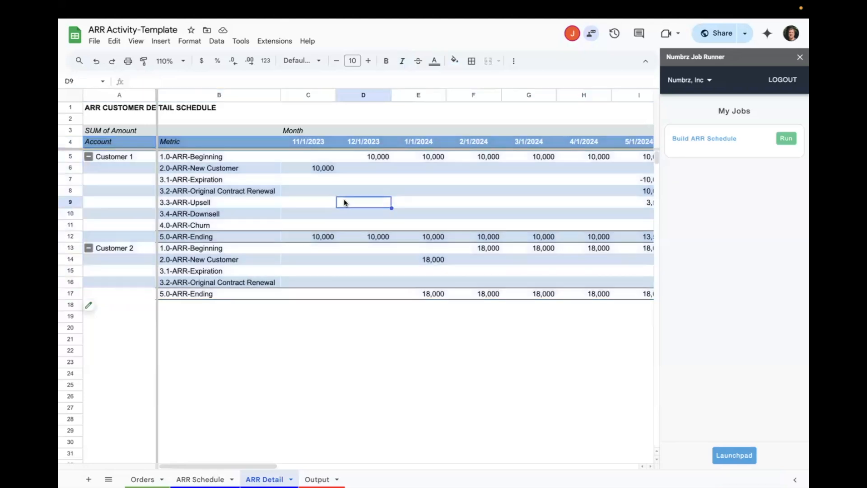
{"action": "left_click", "coordinate": [142, 479]}
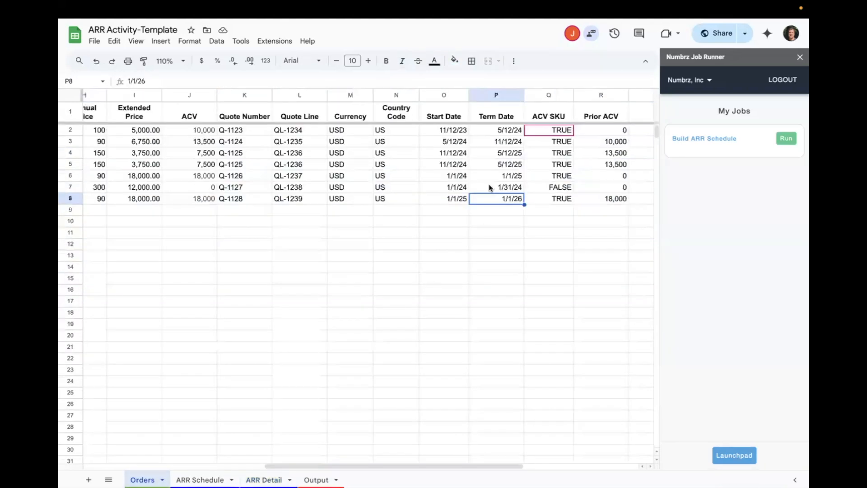
{"action": "left_click", "coordinate": [546, 163]}
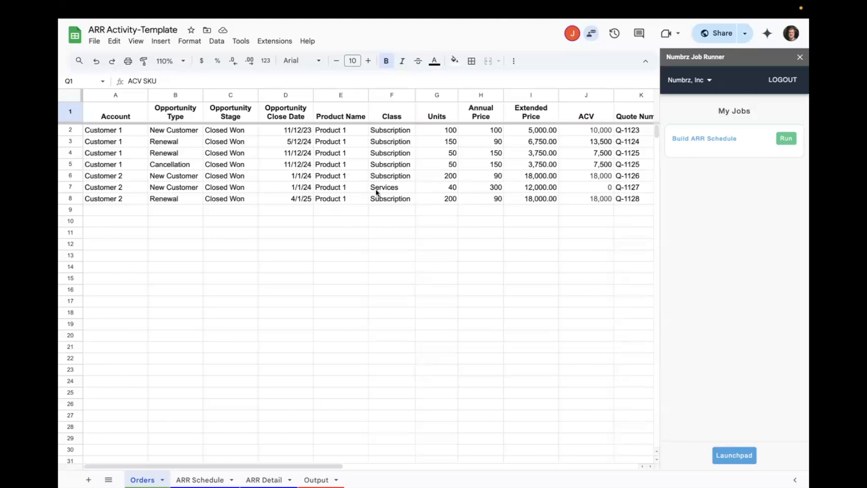
{"action": "scroll", "coordinate": [376, 192], "scroll_direction": "right", "scroll_amount": 10}
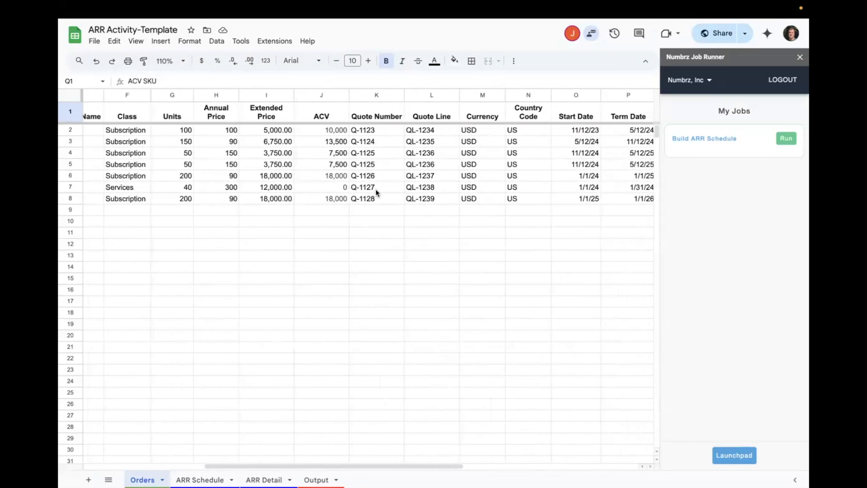
{"action": "scroll", "coordinate": [376, 192], "scroll_direction": "right", "scroll_amount": 6}
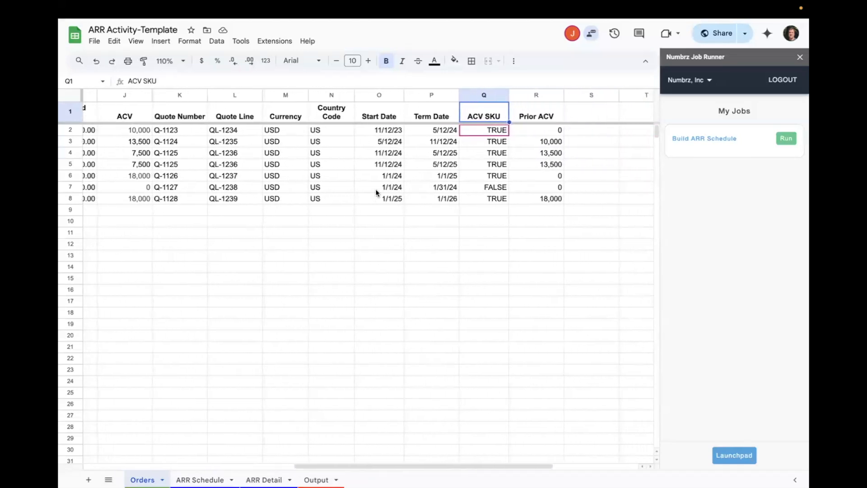
{"action": "left_click", "coordinate": [482, 164]}
{"action": "left_click", "coordinate": [488, 187]}
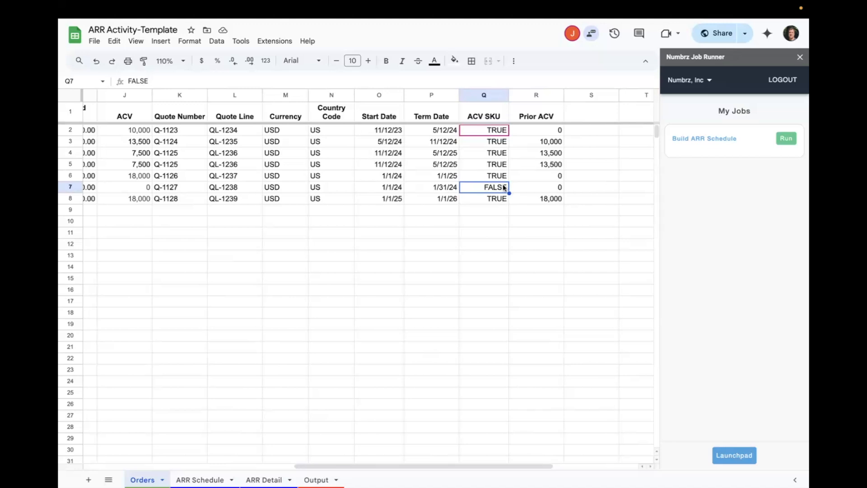
{"action": "scroll", "coordinate": [422, 202], "scroll_direction": "left", "scroll_amount": 10}
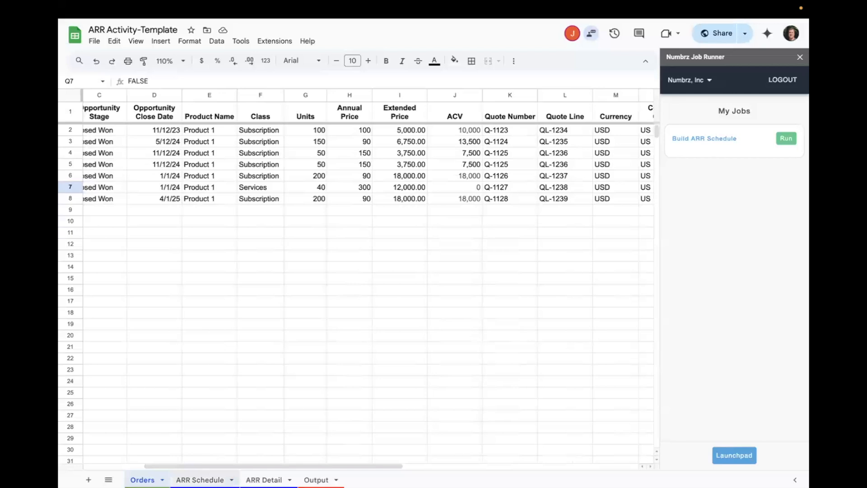
- Check the ARR Schedule sheet and examine the Month, Qtr, Half and Year columns of the Output sheet's rows
{"action": "left_click", "coordinate": [200, 480]}
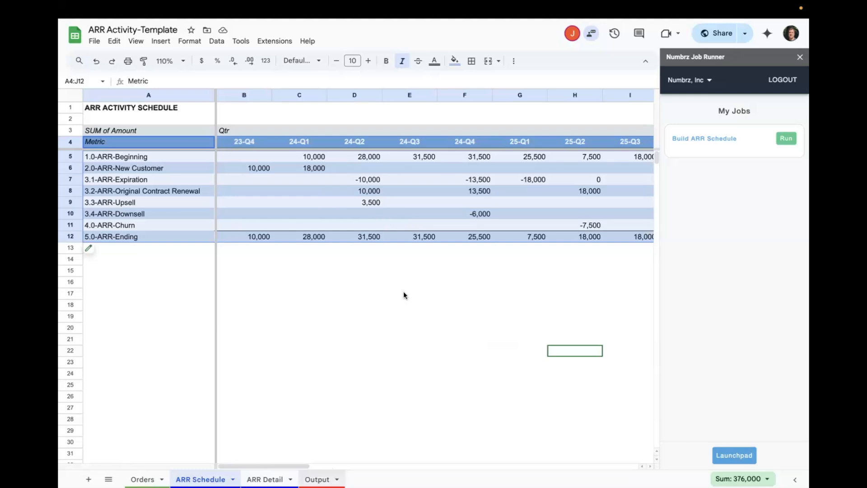
{"action": "scroll", "coordinate": [403, 291], "scroll_direction": "down", "scroll_amount": 15}
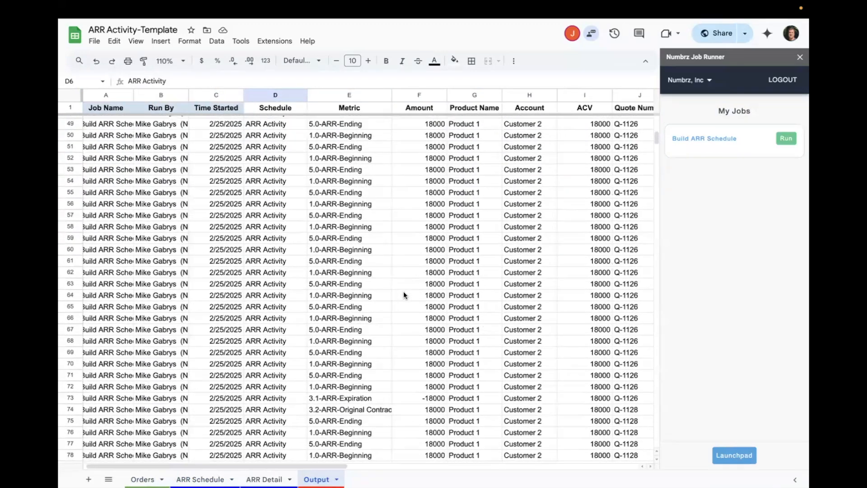
{"action": "scroll", "coordinate": [404, 292], "scroll_direction": "right", "scroll_amount": 10}
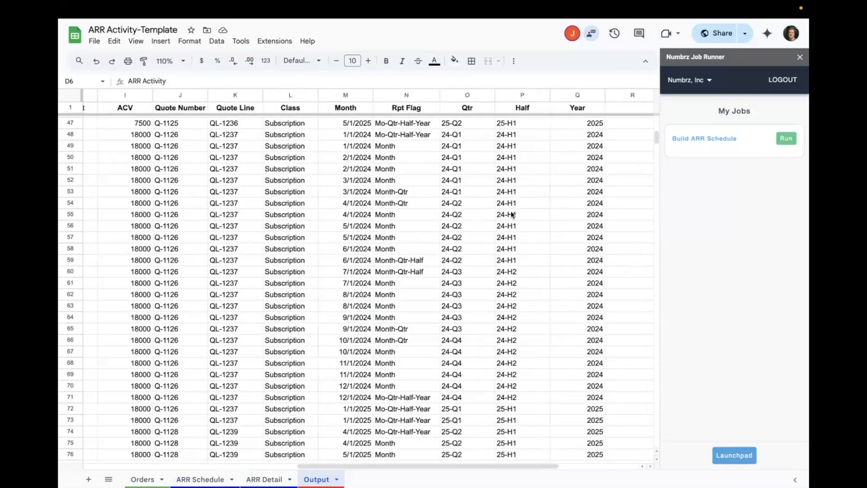
{"action": "left_click_drag", "start_coordinate": [581, 148], "coordinate": [452, 147]}
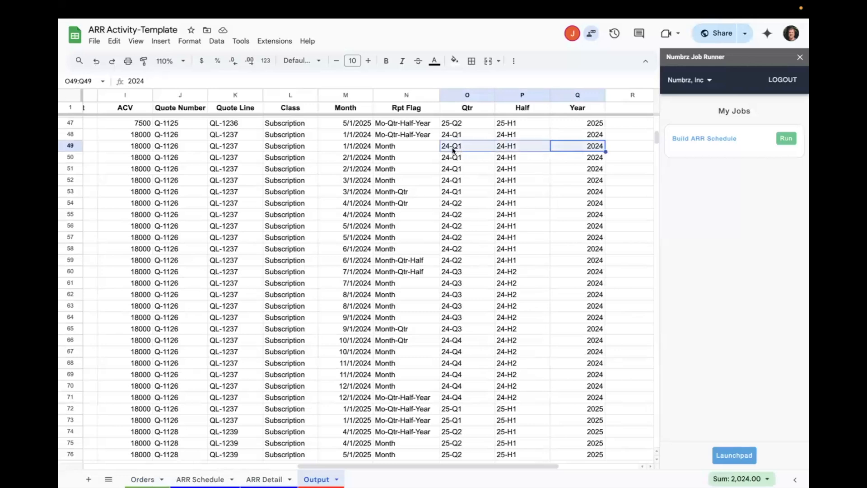
{"action": "left_click", "coordinate": [347, 155]}
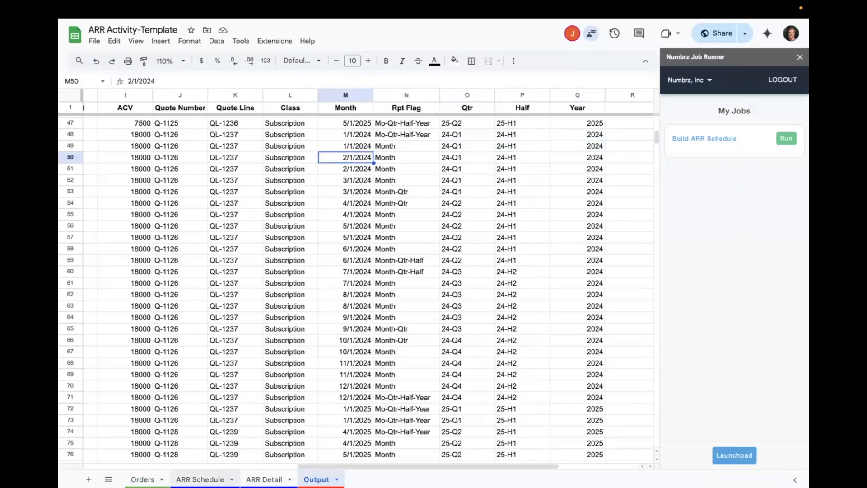
- Compare the monthly columns of the ARR Detail sheet with the quarterly columns of the ARR Schedule sheet
{"action": "key", "text": "ctrl+shift+Page_Up"}
{"action": "key", "text": "ctrl+shift+Page_Up"}
{"action": "left_click", "coordinate": [289, 475]}
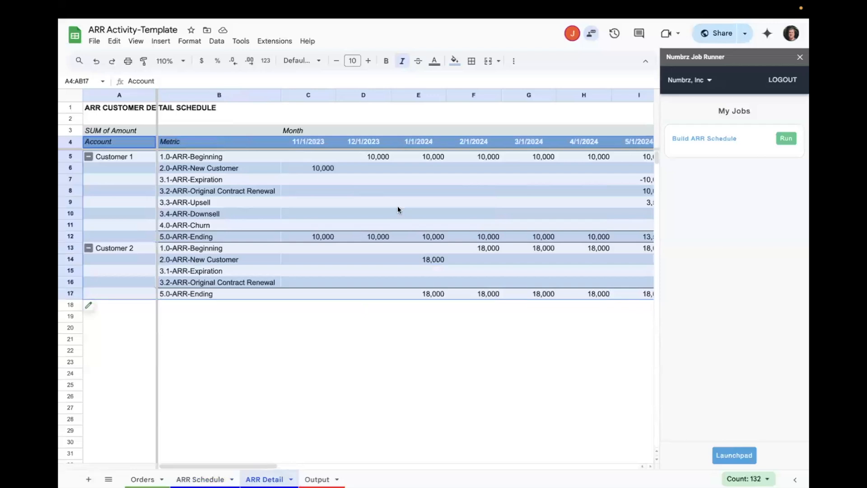
{"action": "left_click", "coordinate": [316, 144]}
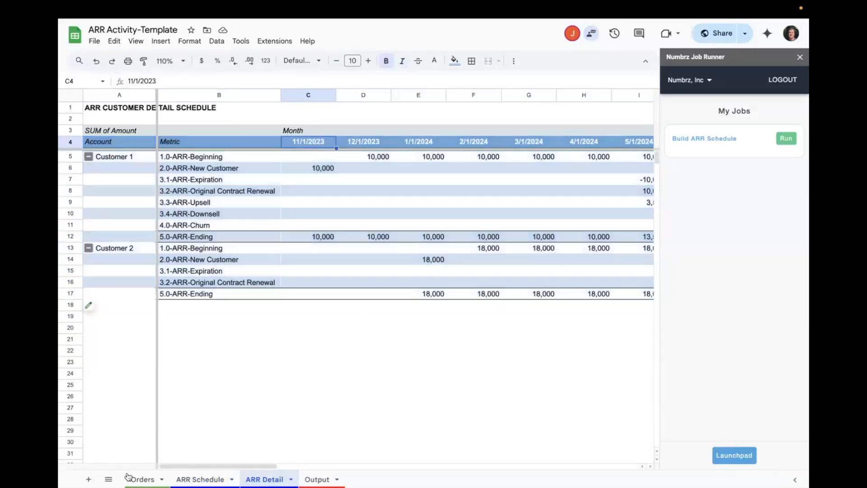
{"action": "left_click", "coordinate": [195, 478]}
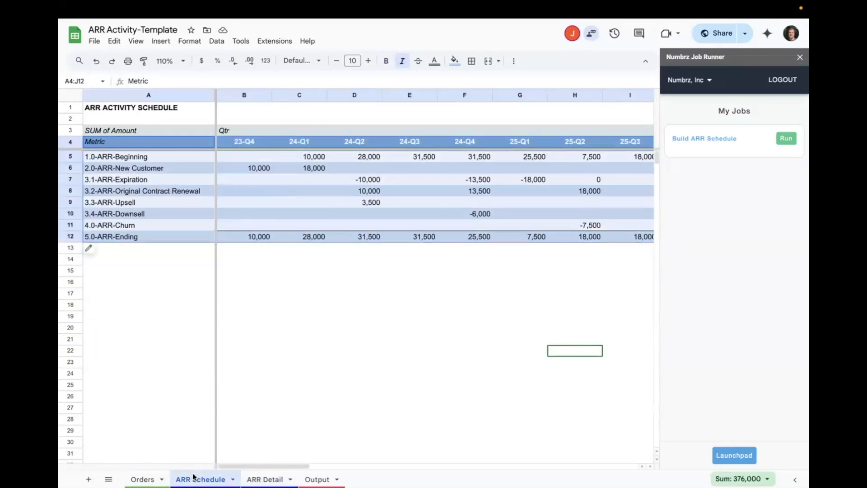
- Replace Month with Qtr as the column field of the pivot table on the ARR Detail sheet
{"action": "left_click", "coordinate": [265, 480]}
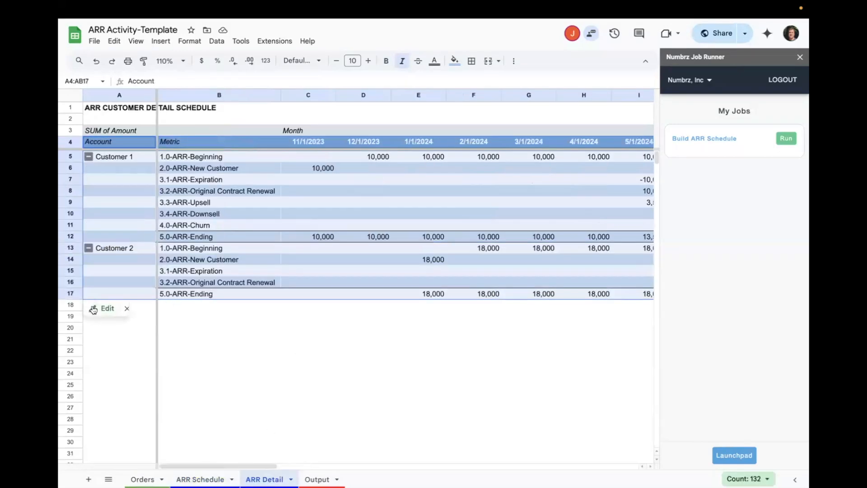
{"action": "left_click", "coordinate": [102, 310]}
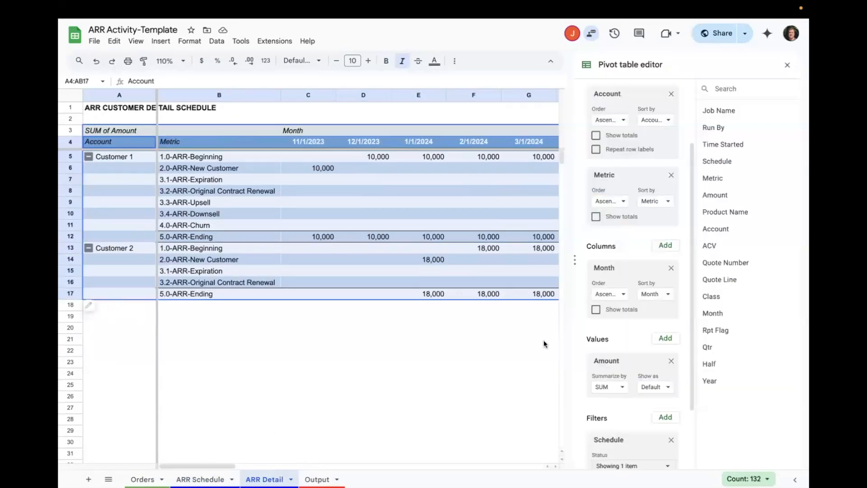
{"action": "scroll", "coordinate": [633, 355], "scroll_direction": "down", "scroll_amount": 3}
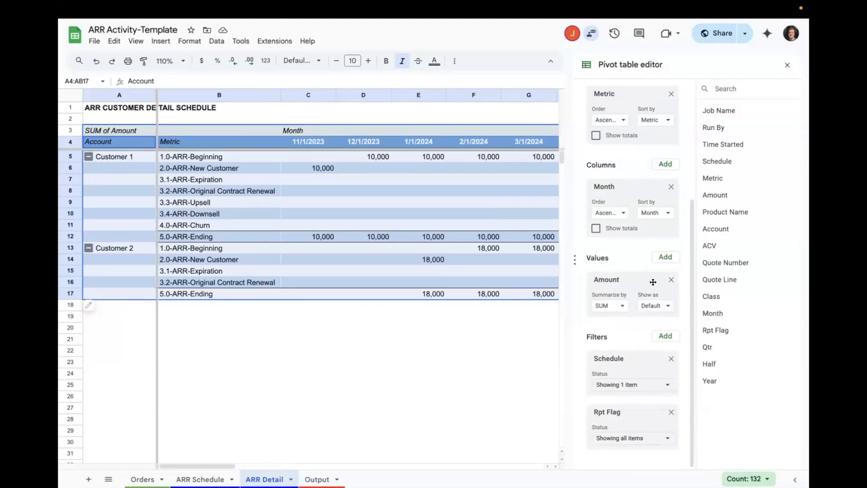
{"action": "left_click", "coordinate": [671, 186]}
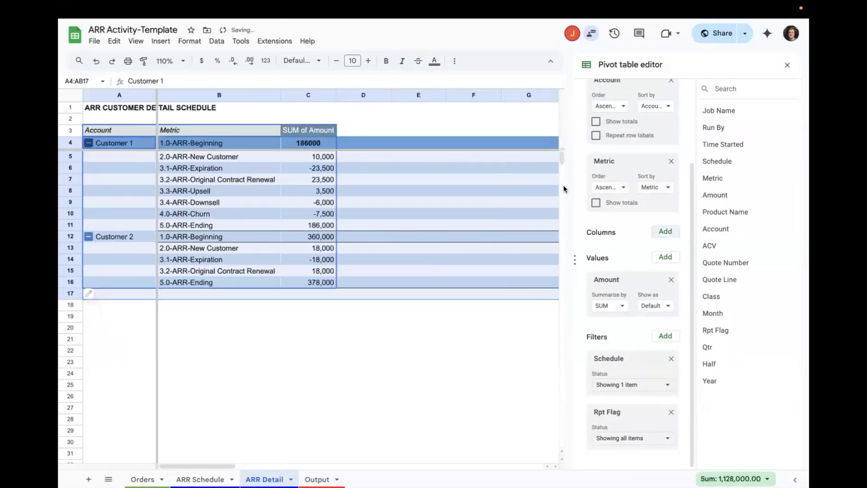
{"action": "left_click", "coordinate": [663, 233]}
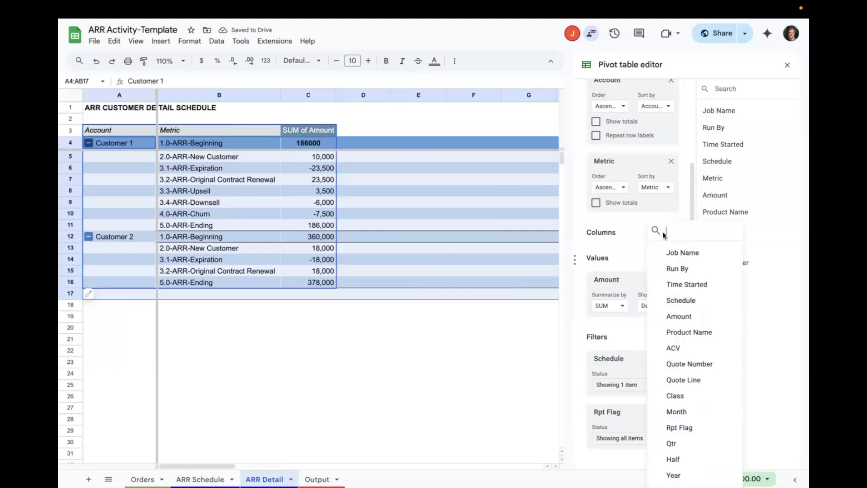
{"action": "left_click", "coordinate": [673, 444]}
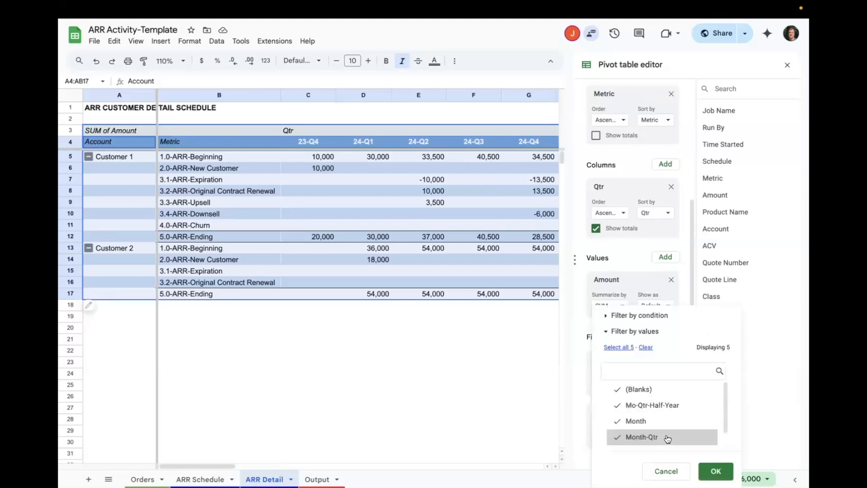
- Exclude Month and (Blanks) from the pivot table's Rpt Flag filter, close the editor and check Customer 1's 23-Q4 column
{"action": "left_click", "coordinate": [652, 421]}
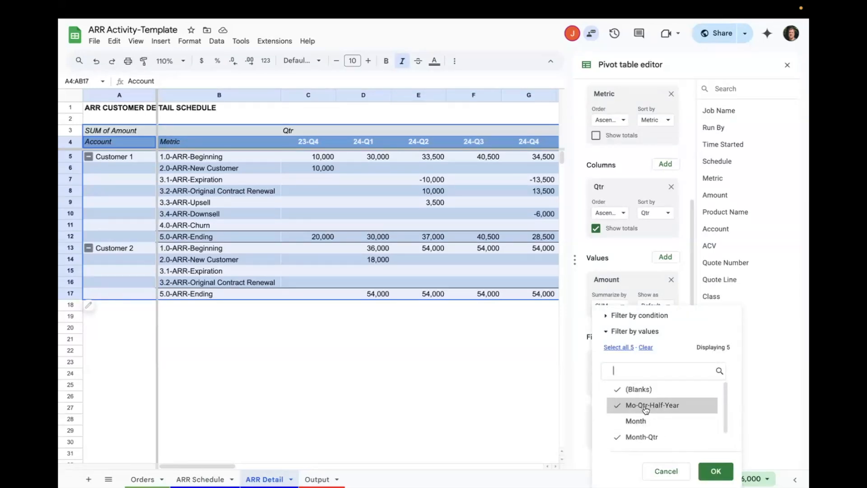
{"action": "left_click", "coordinate": [644, 390]}
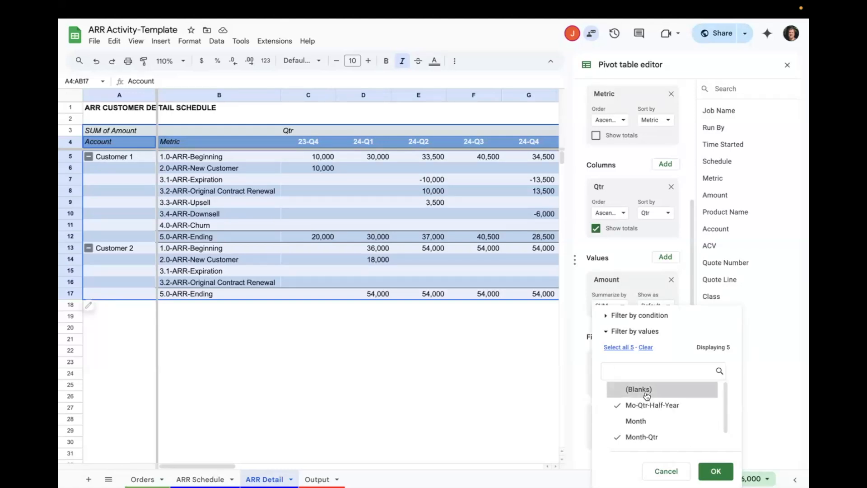
{"action": "scroll", "coordinate": [651, 434], "scroll_direction": "down", "scroll_amount": 1}
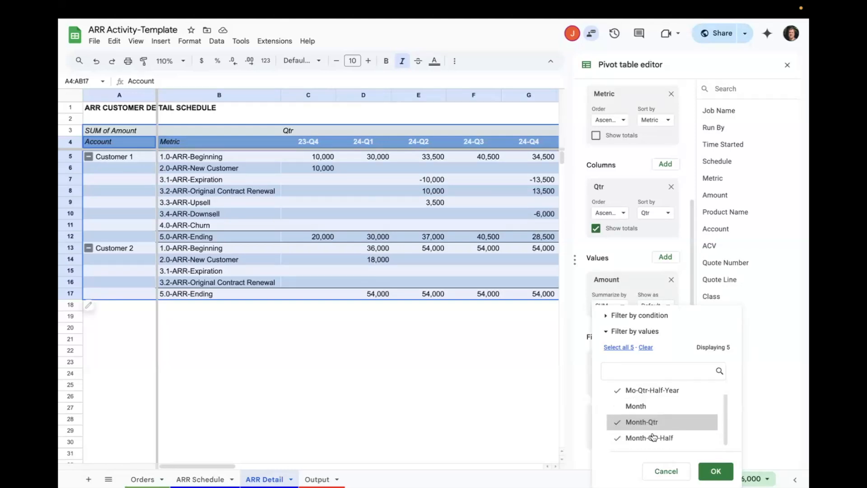
{"action": "left_click", "coordinate": [716, 471]}
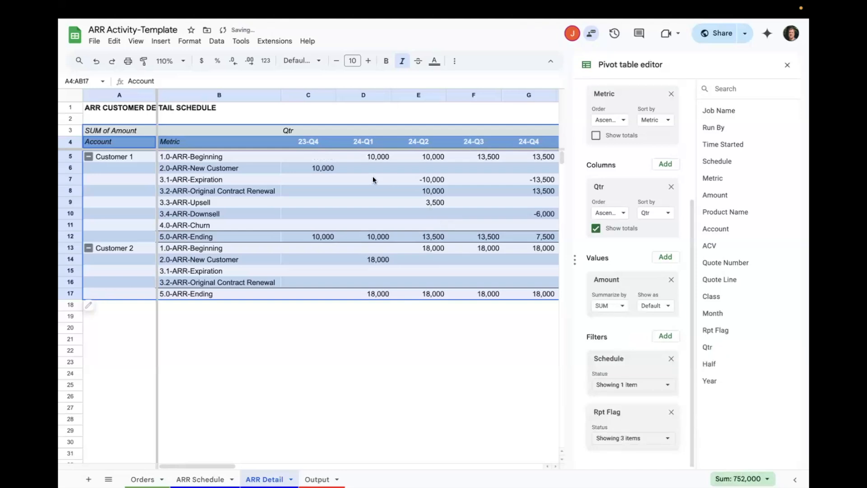
{"action": "left_click", "coordinate": [787, 64]}
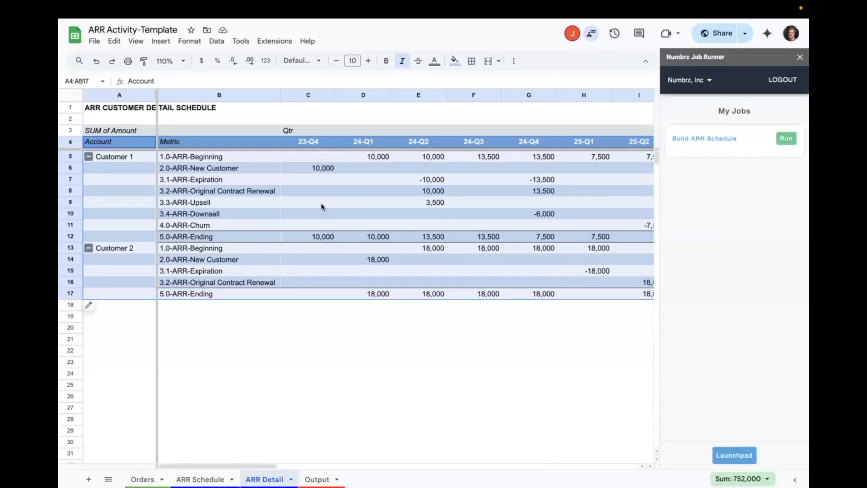
{"action": "left_click", "coordinate": [335, 205]}
{"action": "left_click", "coordinate": [318, 161]}
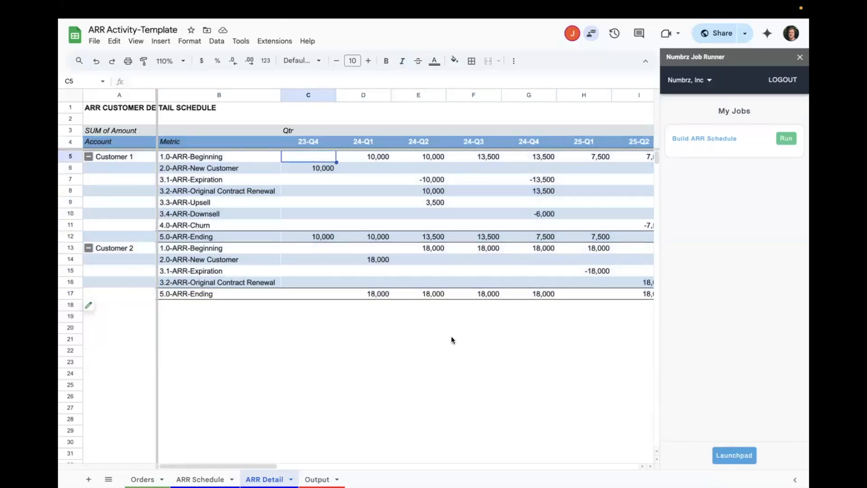
- Reopen the ARR Detail pivot table's settings and include (Blanks) in the Rpt Flag filter again
{"action": "left_click", "coordinate": [88, 305]}
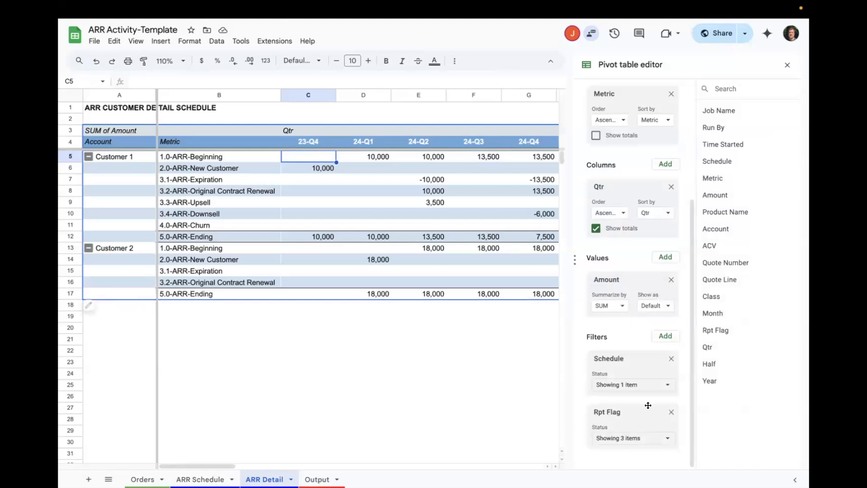
{"action": "left_click", "coordinate": [667, 440]}
{"action": "scroll", "coordinate": [663, 385], "scroll_direction": "up", "scroll_amount": 2}
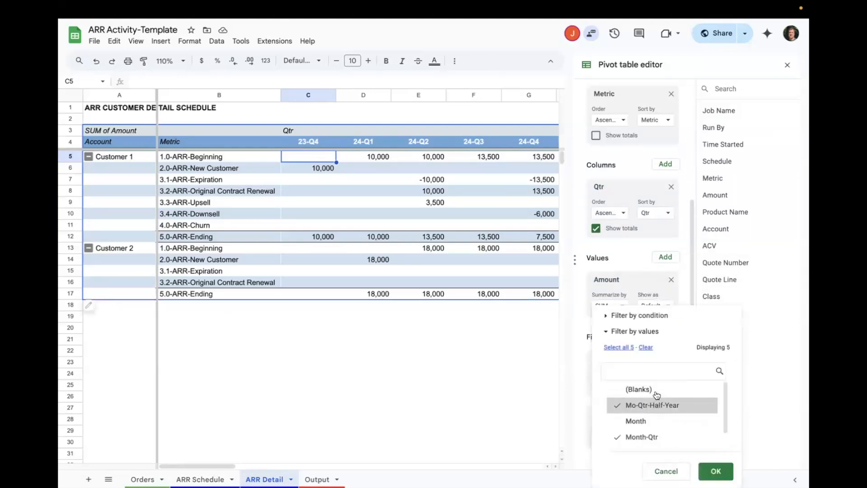
{"action": "left_click", "coordinate": [646, 385]}
{"action": "left_click", "coordinate": [716, 471]}
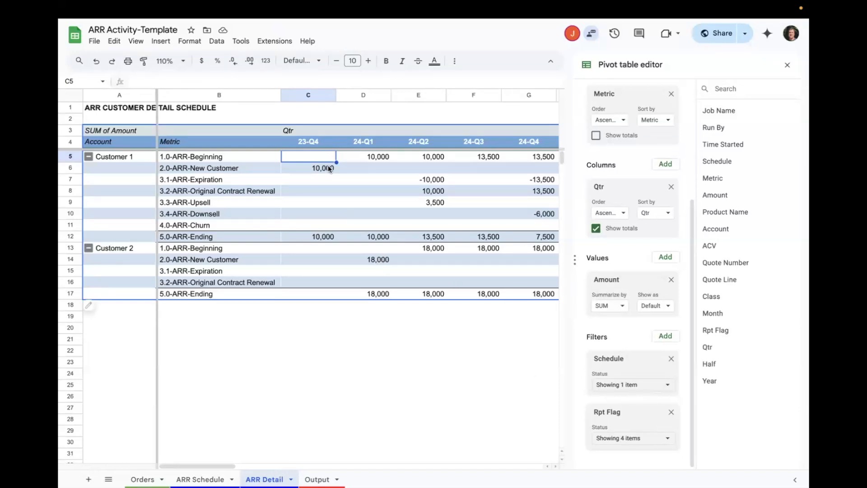
- Compare Customer 1's beginning and ending ARR in the 23-Q4, 24-Q1 and 24-Q2 columns of the pivot table
{"action": "left_click", "coordinate": [317, 236]}
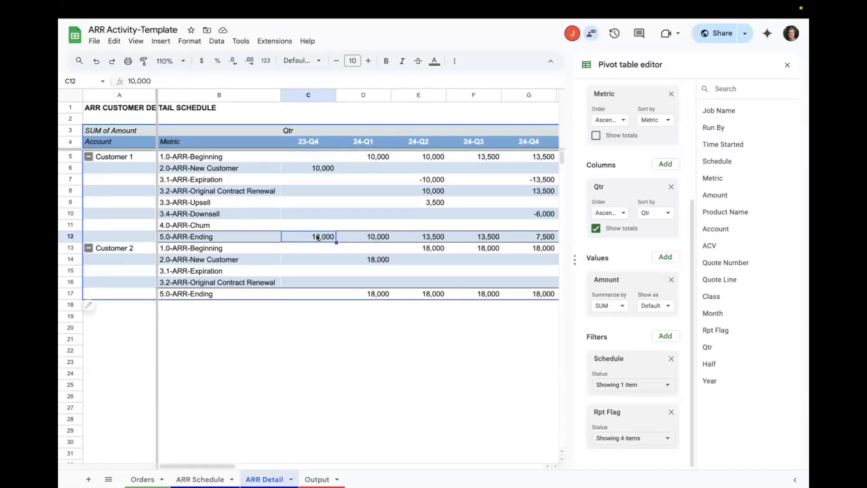
{"action": "left_click", "coordinate": [318, 294]}
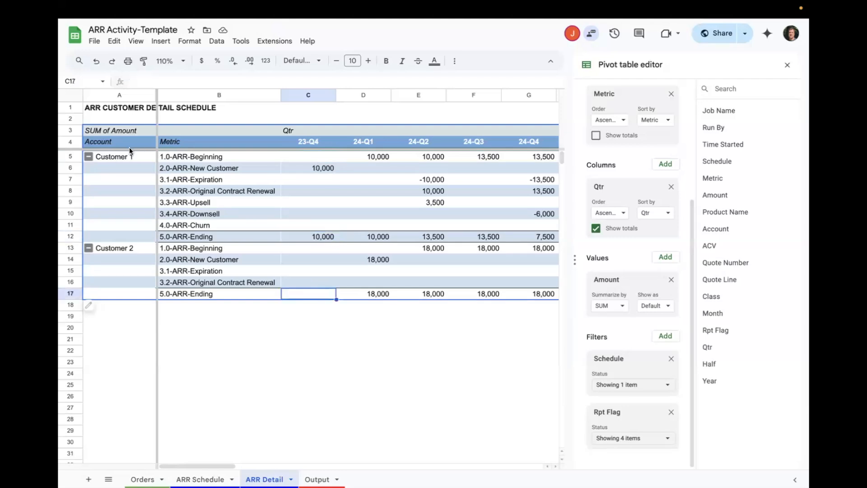
{"action": "left_click", "coordinate": [322, 157]}
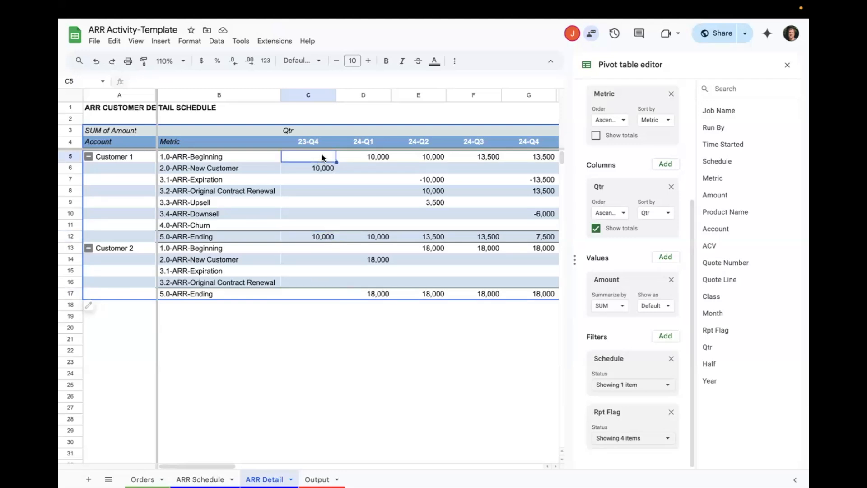
{"action": "left_click", "coordinate": [322, 168]}
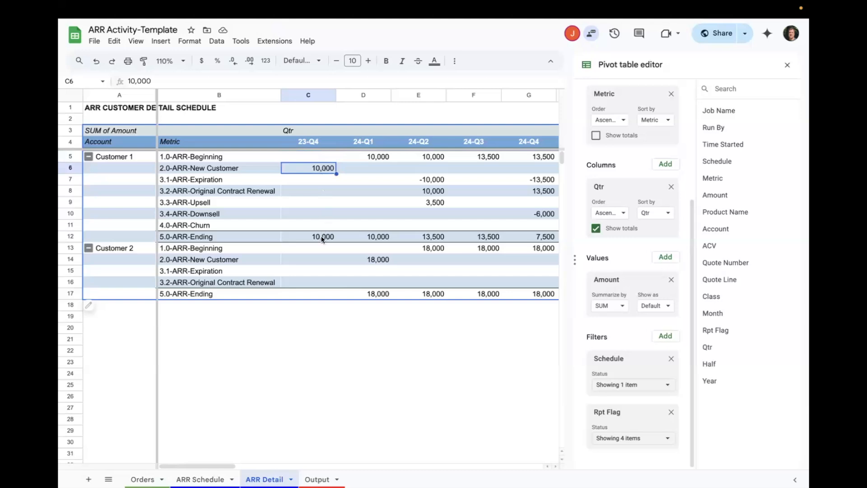
{"action": "left_click", "coordinate": [381, 158]}
{"action": "left_click", "coordinate": [373, 238]}
{"action": "left_click", "coordinate": [431, 159]}
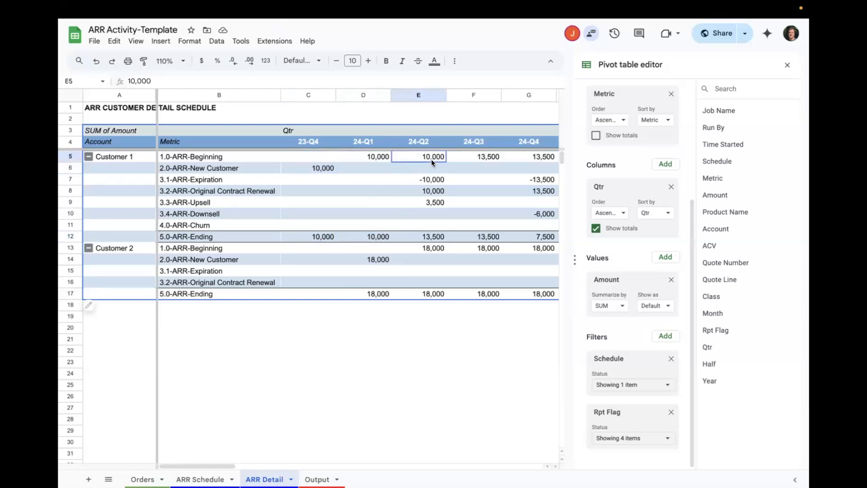
{"action": "left_click", "coordinate": [430, 240]}
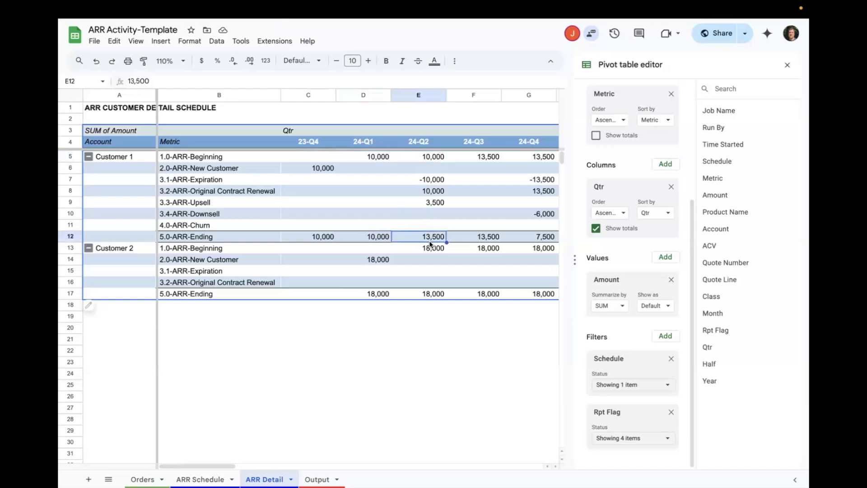
- Check Customer 2's beginning, new-customer and ending ARR rows in the 23-Q4 and 24-Q1 columns
{"action": "left_click", "coordinate": [308, 250]}
{"action": "left_click", "coordinate": [304, 294]}
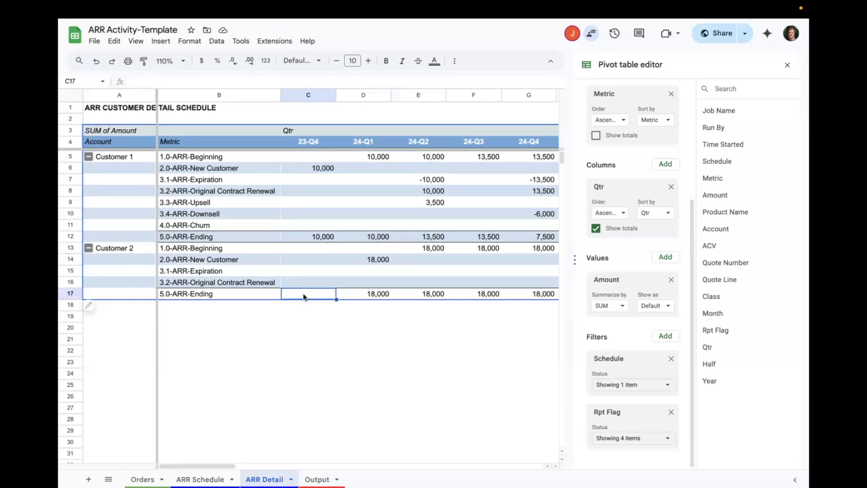
{"action": "left_click", "coordinate": [124, 248]}
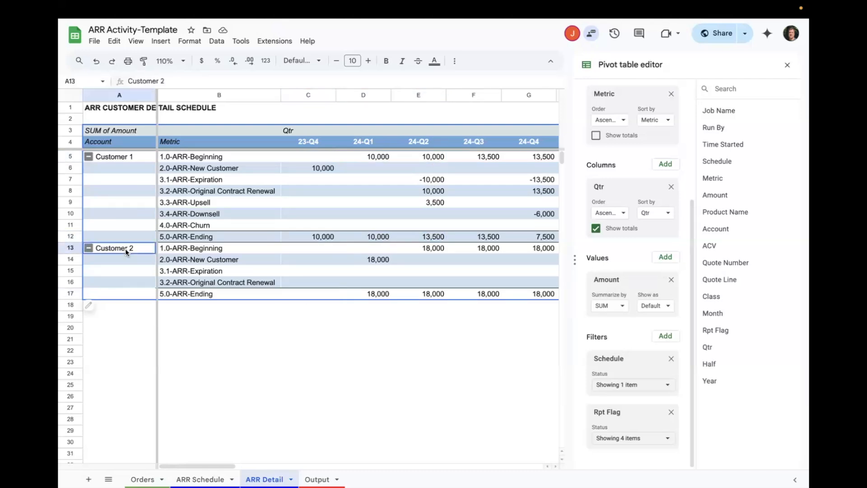
{"action": "left_click", "coordinate": [304, 295]}
{"action": "left_click", "coordinate": [377, 258]}
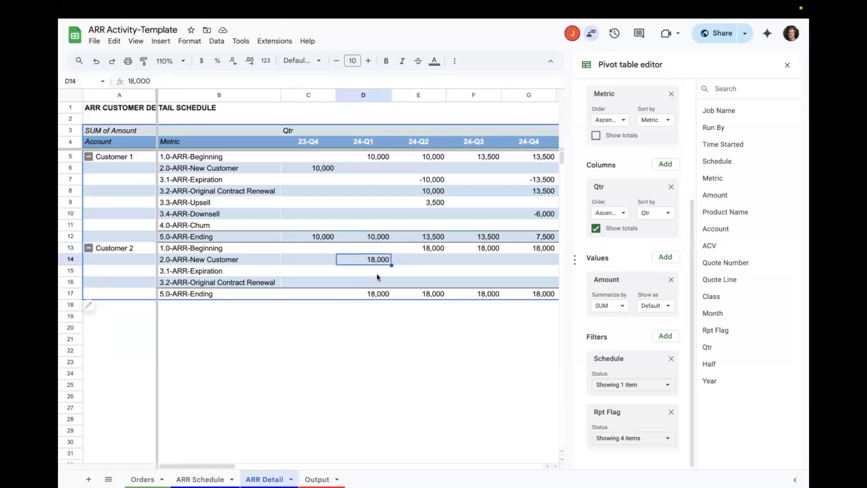
{"action": "left_click", "coordinate": [380, 294]}
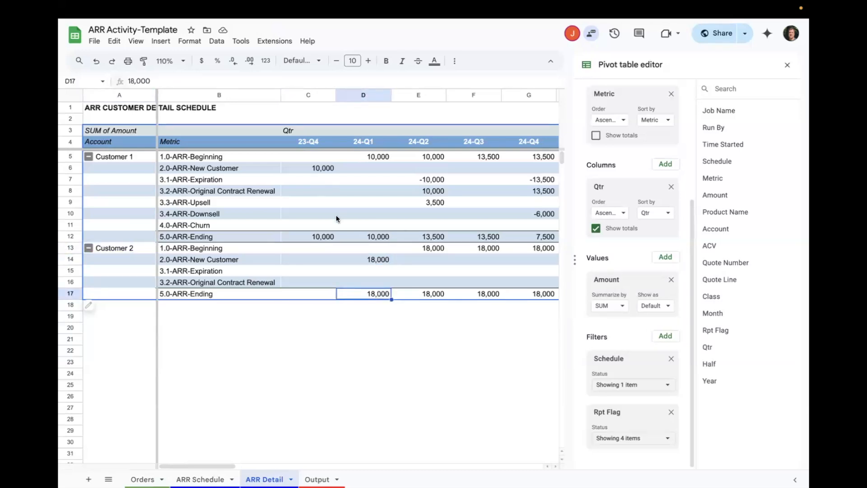
- Replace Qtr with Half as the column field of the ARR Detail pivot table
{"action": "left_click", "coordinate": [672, 187]}
{"action": "left_click", "coordinate": [663, 230]}
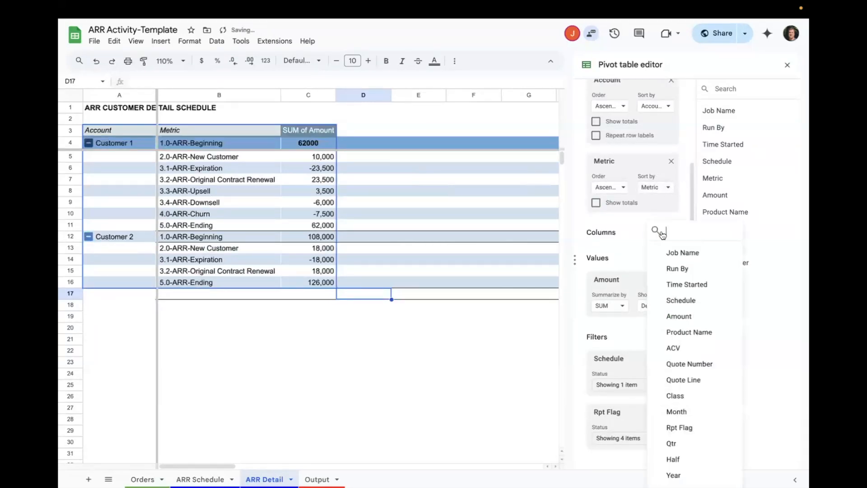
{"action": "left_click", "coordinate": [682, 460]}
{"action": "scroll", "coordinate": [643, 392], "scroll_direction": "down", "scroll_amount": 2}
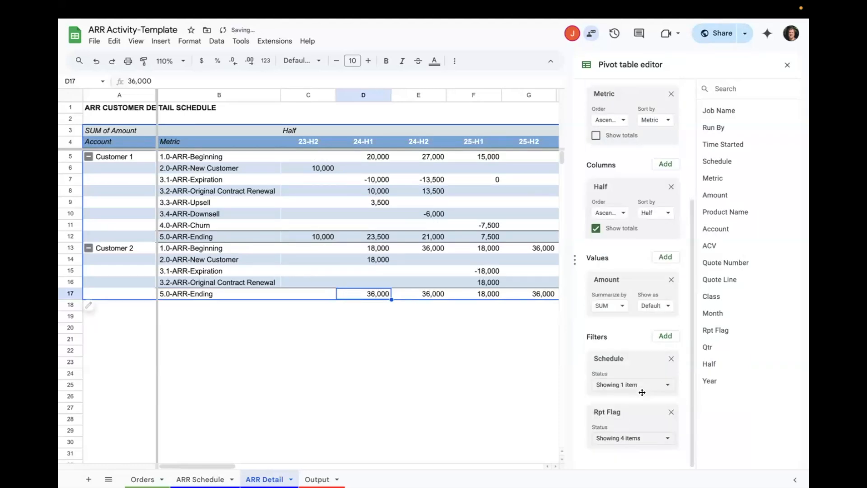
- Exclude Month-Qtr from the Rpt Flag filter, keeping (Blanks), Mo-Qtr-Half-Year and Month-Qtr-Half included
{"action": "left_click", "coordinate": [668, 440]}
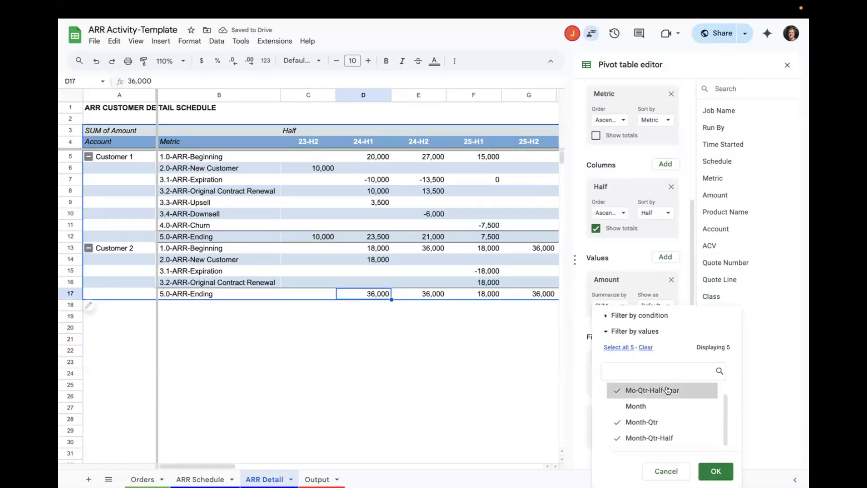
{"action": "left_click", "coordinate": [642, 437]}
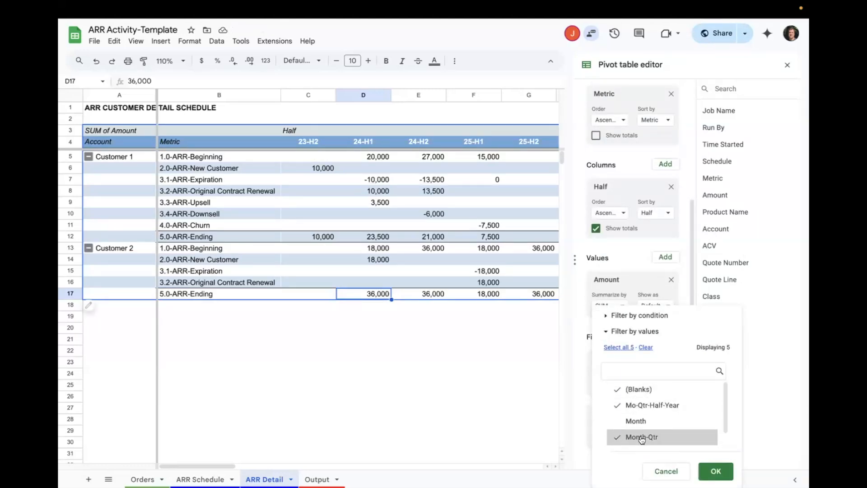
{"action": "scroll", "coordinate": [650, 438], "scroll_direction": "down", "scroll_amount": 1}
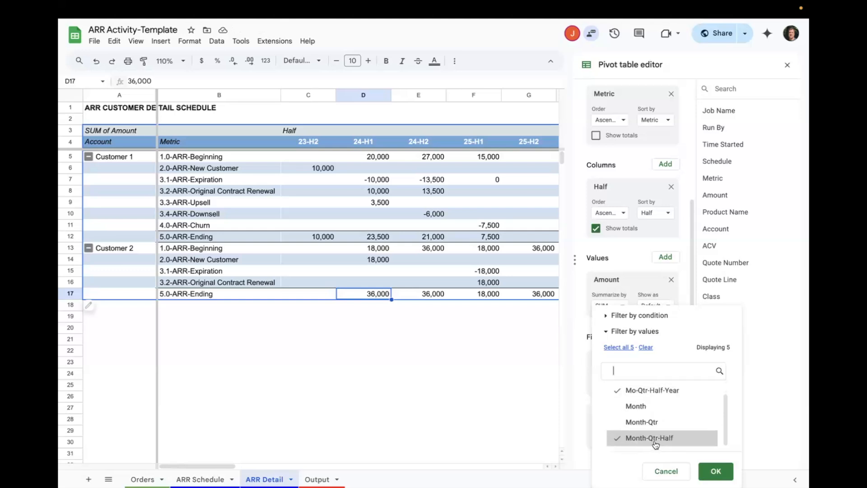
{"action": "left_click", "coordinate": [703, 472]}
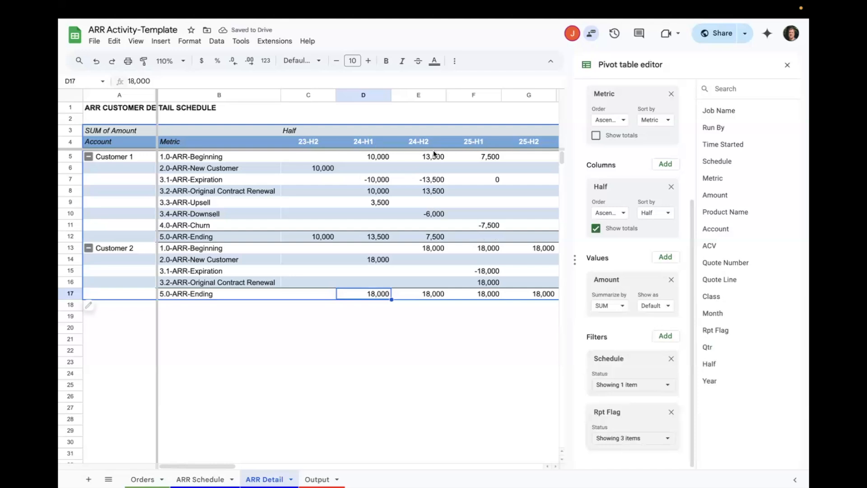
- Turn off the totals for the Half column field to remove the Grand Total column from the pivot table
{"action": "scroll", "coordinate": [454, 151], "scroll_direction": "right", "scroll_amount": 3}
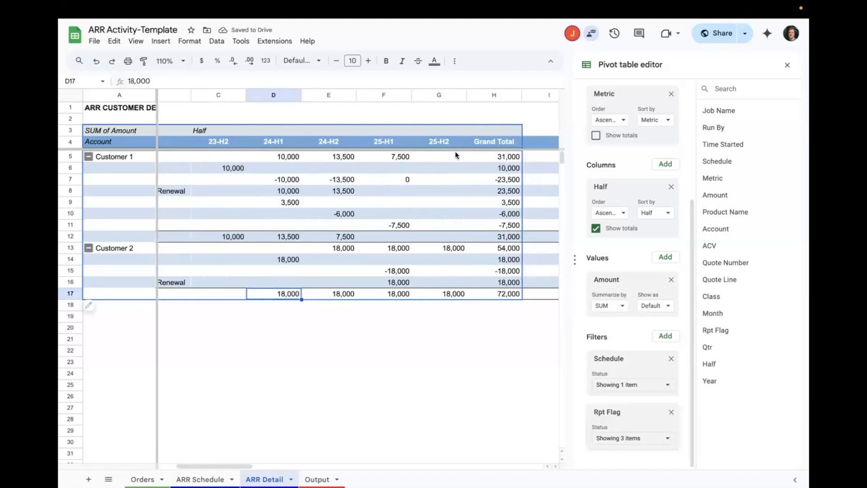
{"action": "left_click", "coordinate": [508, 206]}
{"action": "left_click", "coordinate": [596, 228]}
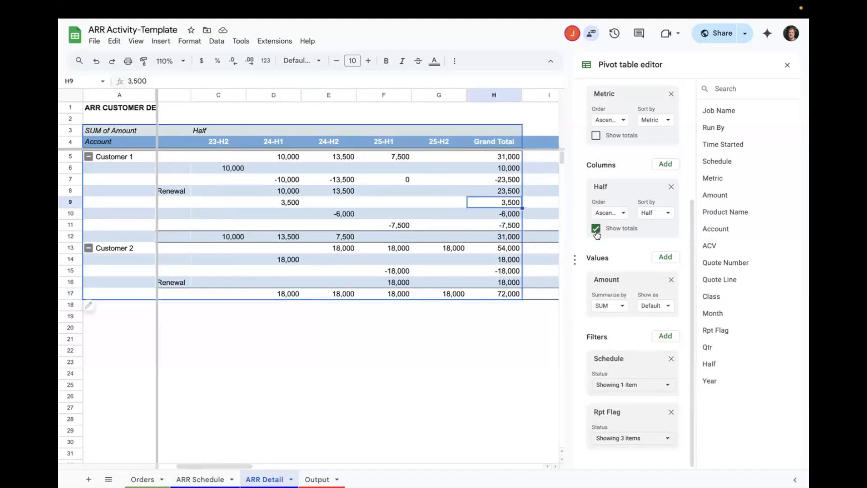
{"action": "scroll", "coordinate": [371, 220], "scroll_direction": "left", "scroll_amount": 3}
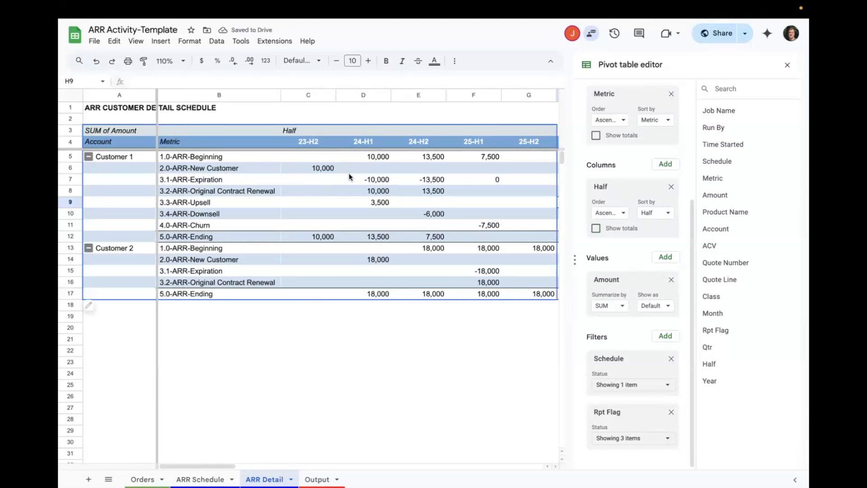
- Trace Customer 1's ARR roll-forward from beginning to ending through the 23-H2, 24-H1 and 24-H2 columns
{"action": "left_click", "coordinate": [322, 160]}
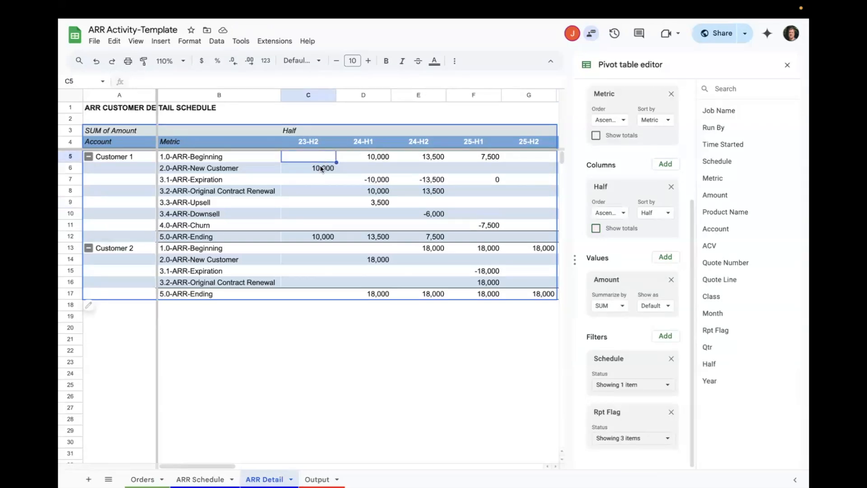
{"action": "left_click", "coordinate": [317, 168]}
{"action": "left_click", "coordinate": [319, 237]}
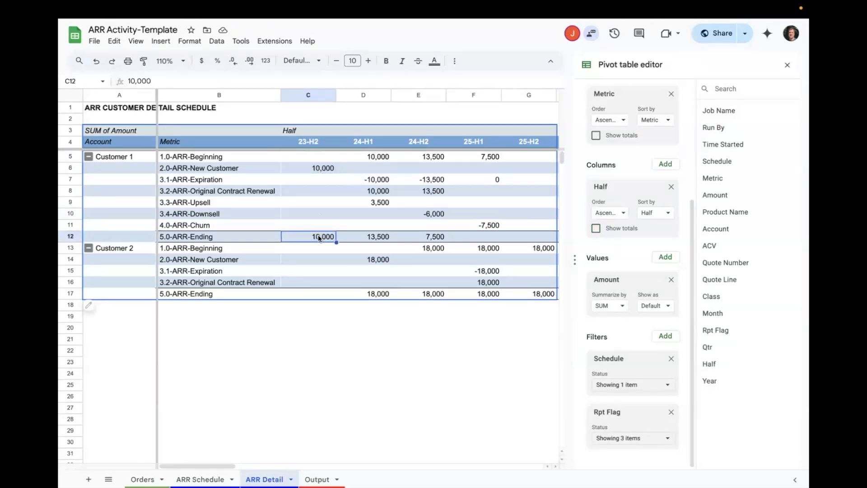
{"action": "left_click", "coordinate": [378, 157]}
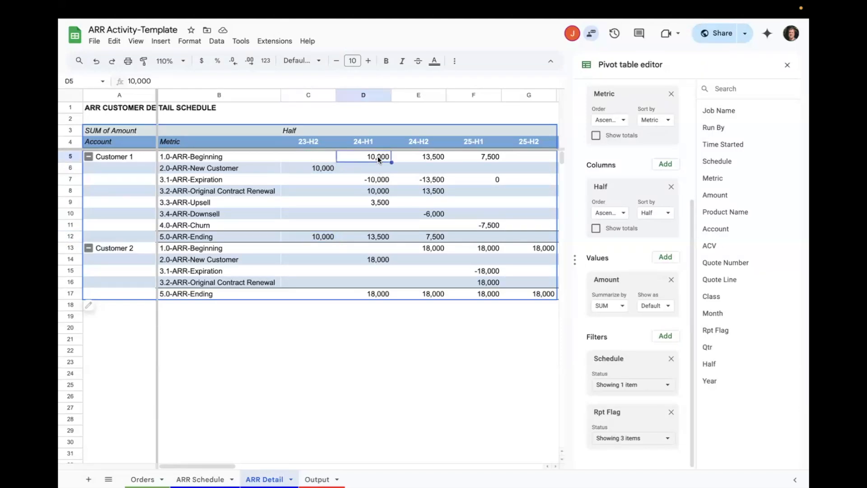
{"action": "left_click_drag", "start_coordinate": [380, 180], "coordinate": [379, 202]}
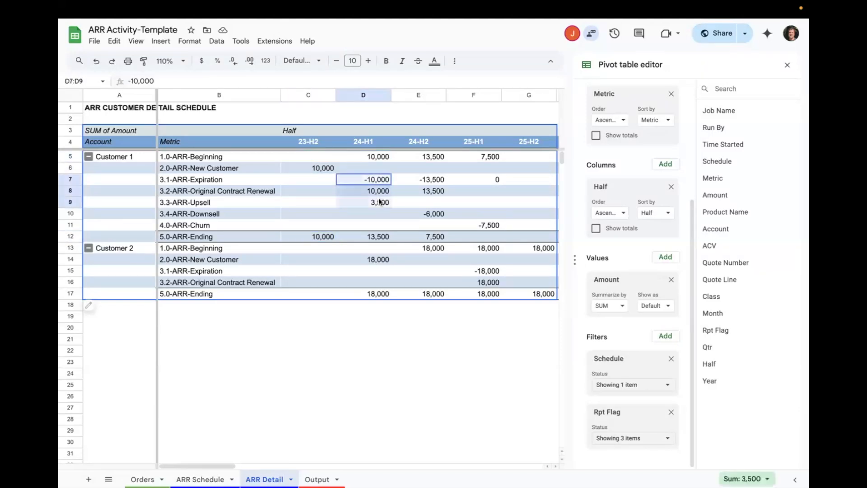
{"action": "left_click", "coordinate": [379, 237]}
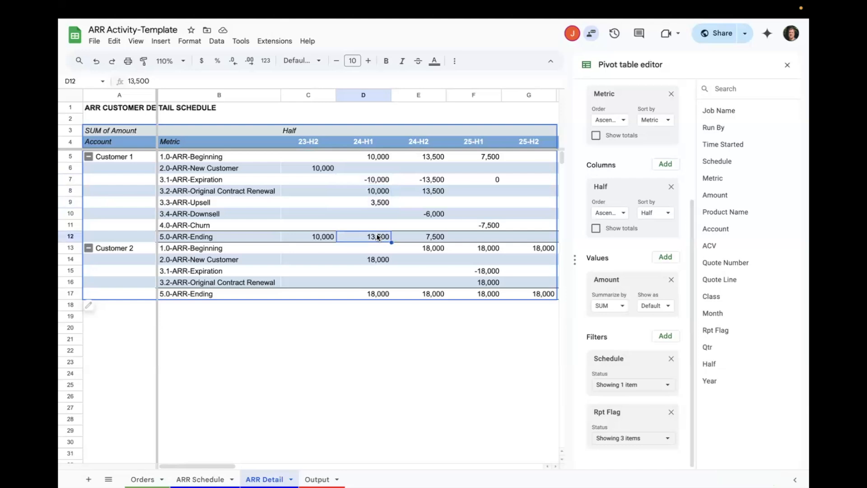
{"action": "left_click", "coordinate": [430, 156]}
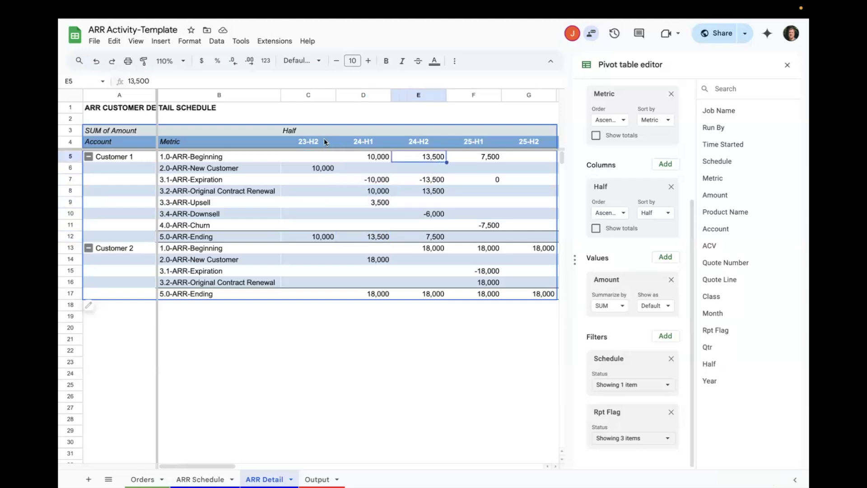
{"action": "left_click_drag", "start_coordinate": [318, 139], "coordinate": [452, 156]}
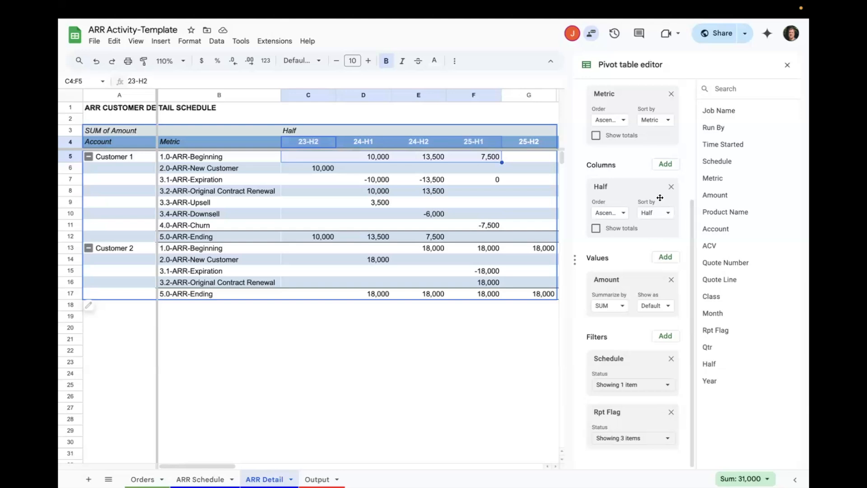
- Replace Half with Month as the column field of the ARR Detail pivot table
{"action": "left_click", "coordinate": [671, 186]}
{"action": "left_click", "coordinate": [665, 233]}
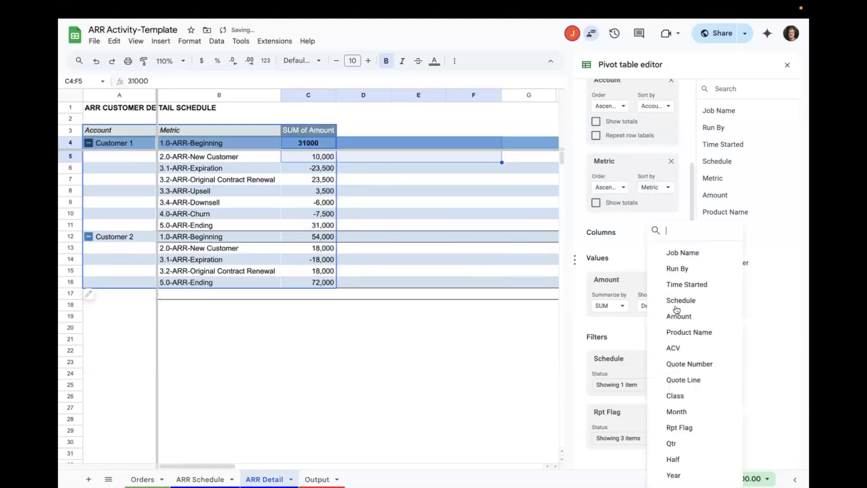
{"action": "left_click", "coordinate": [678, 410]}
{"action": "scroll", "coordinate": [650, 290], "scroll_direction": "down", "scroll_amount": 3}
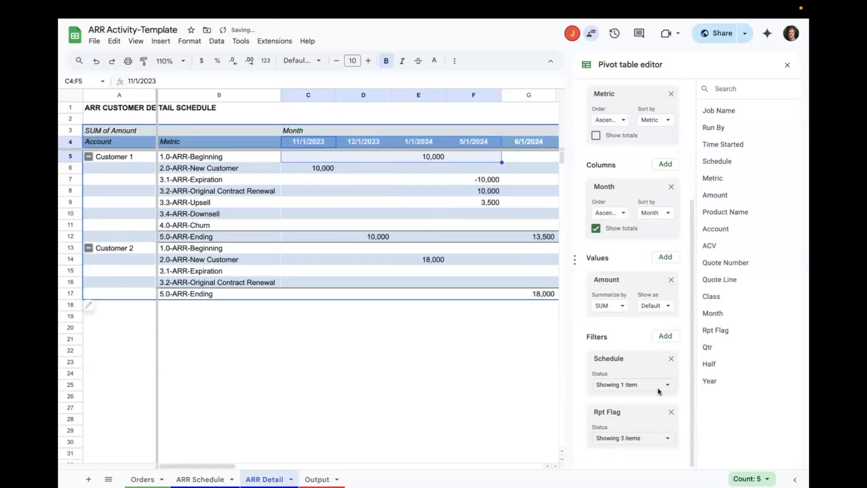
- Include Month and Month-Qtr in the Rpt Flag filter again so that all items are selected
{"action": "left_click", "coordinate": [667, 439]}
{"action": "scroll", "coordinate": [668, 440], "scroll_direction": "down", "scroll_amount": 1}
{"action": "scroll", "coordinate": [664, 429], "scroll_direction": "up", "scroll_amount": 1}
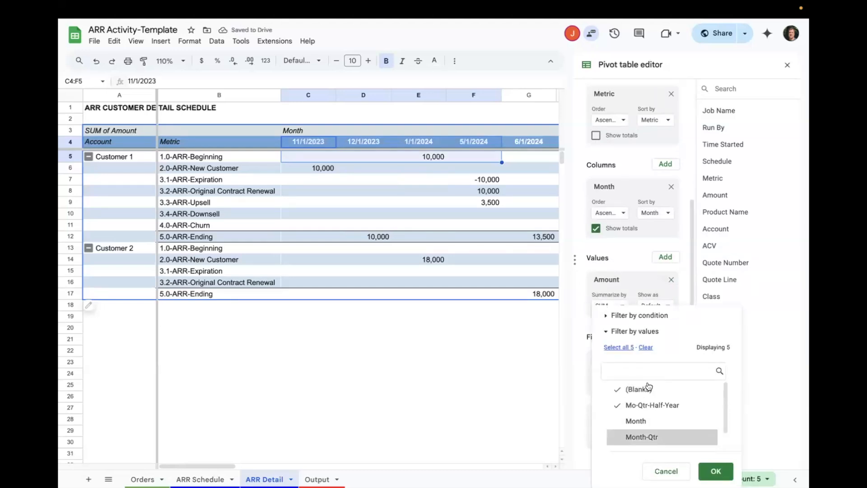
{"action": "left_click", "coordinate": [641, 420]}
{"action": "left_click", "coordinate": [647, 437]}
{"action": "scroll", "coordinate": [647, 433], "scroll_direction": "down", "scroll_amount": 1}
{"action": "scroll", "coordinate": [642, 436], "scroll_direction": "up", "scroll_amount": 1}
{"action": "left_click", "coordinate": [716, 471]}
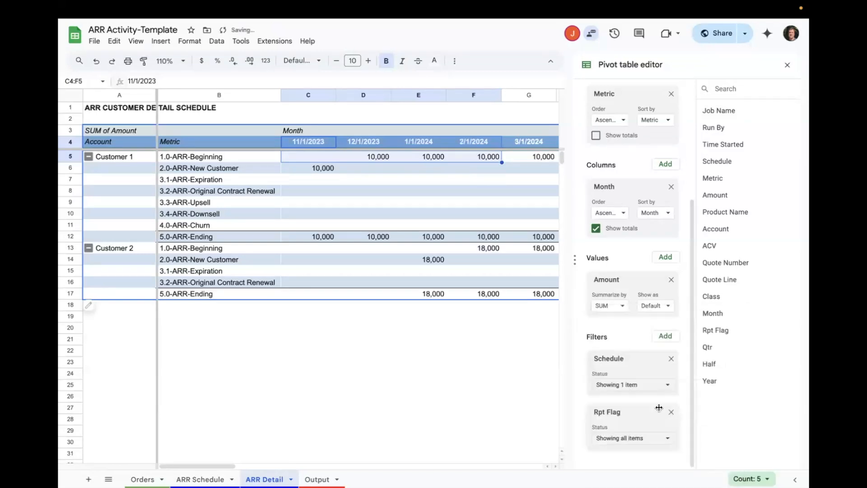
- Check Customer 1's beginning, new-customer and ending ARR in the monthly columns starting at 11/1/2023
{"action": "left_click", "coordinate": [322, 170]}
{"action": "left_click", "coordinate": [328, 158]}
{"action": "left_click", "coordinate": [328, 167]}
{"action": "left_click", "coordinate": [325, 235]}
{"action": "left_click", "coordinate": [375, 158]}
{"action": "scroll", "coordinate": [403, 242], "scroll_direction": "right", "scroll_amount": 5}
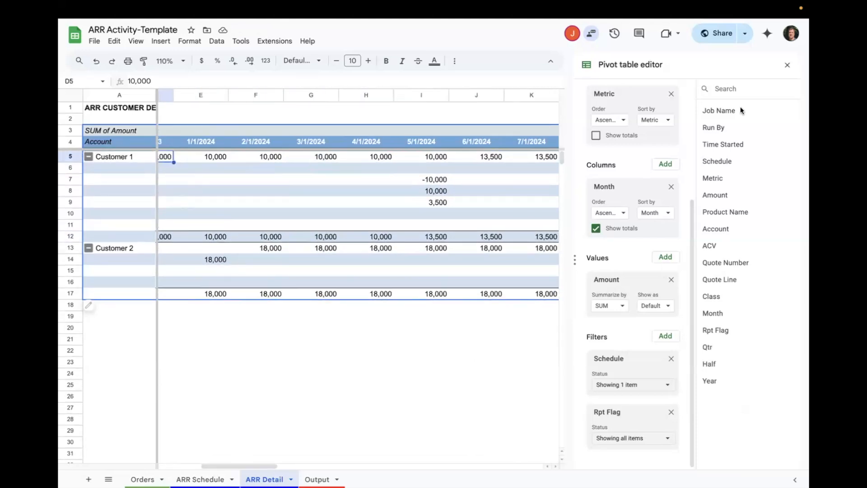
- Close the pivot table editor and look over the Orders and ARR Schedule sheets
{"action": "left_click", "coordinate": [787, 66]}
{"action": "scroll", "coordinate": [492, 208], "scroll_direction": "left", "scroll_amount": 3}
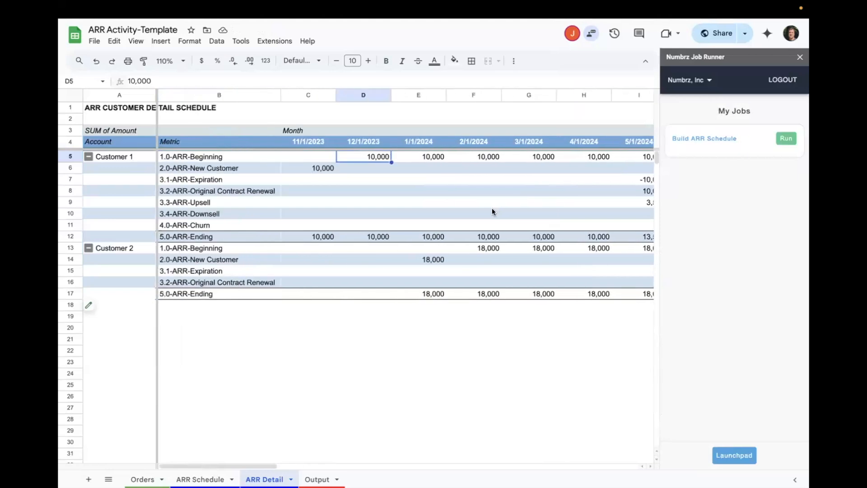
{"action": "left_click", "coordinate": [144, 479]}
{"action": "scroll", "coordinate": [287, 175], "scroll_direction": "left", "scroll_amount": 3}
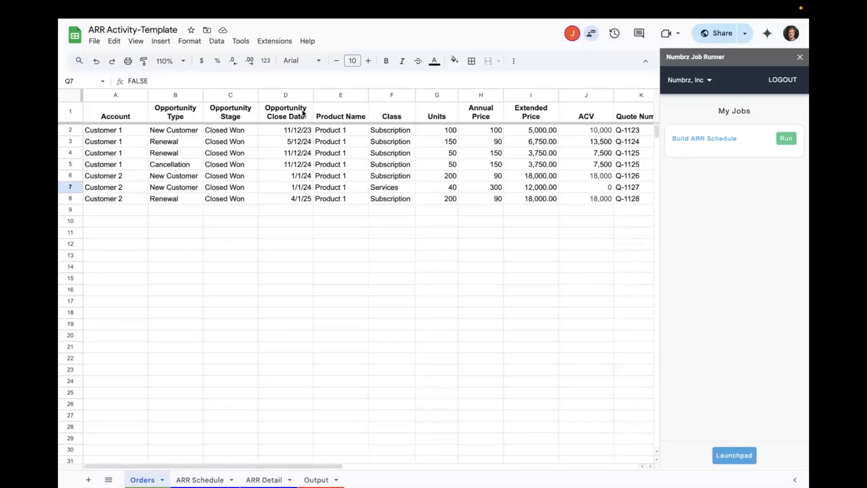
{"action": "left_click", "coordinate": [201, 480]}
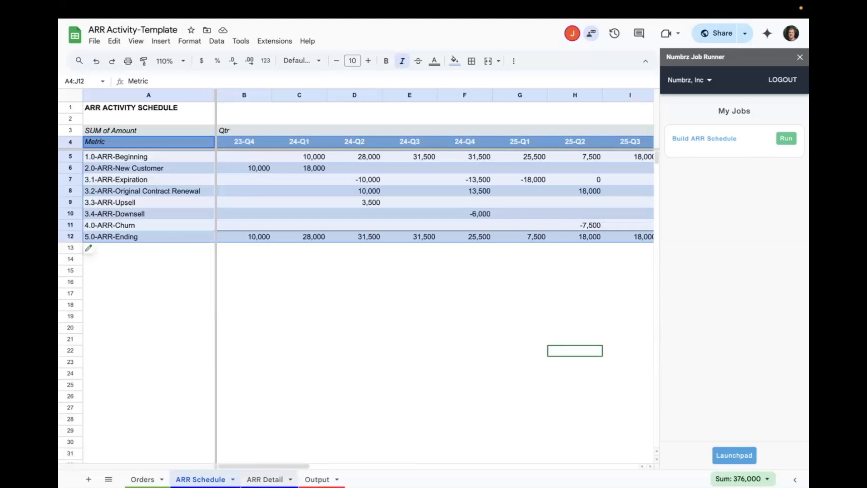
- Examine Customer 1's beginning-to-ending ARR rows for 11/1/2023 and 12/1/2023 on the ARR Detail sheet
{"action": "left_click", "coordinate": [265, 480]}
{"action": "left_click_drag", "start_coordinate": [319, 154], "coordinate": [323, 234]}
{"action": "left_click_drag", "start_coordinate": [375, 158], "coordinate": [378, 236]}
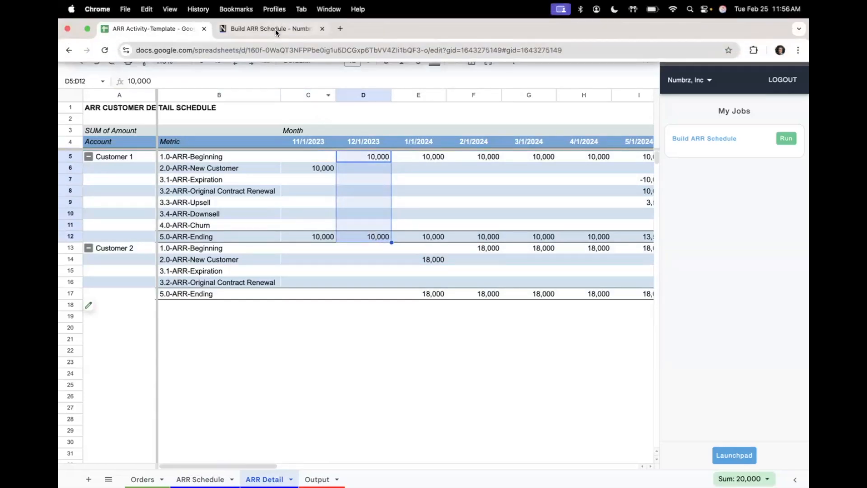
- Switch to the NUMBRZ web app, leave the Build ARR Schedule flow and open the Catalog
{"action": "left_click", "coordinate": [275, 30]}
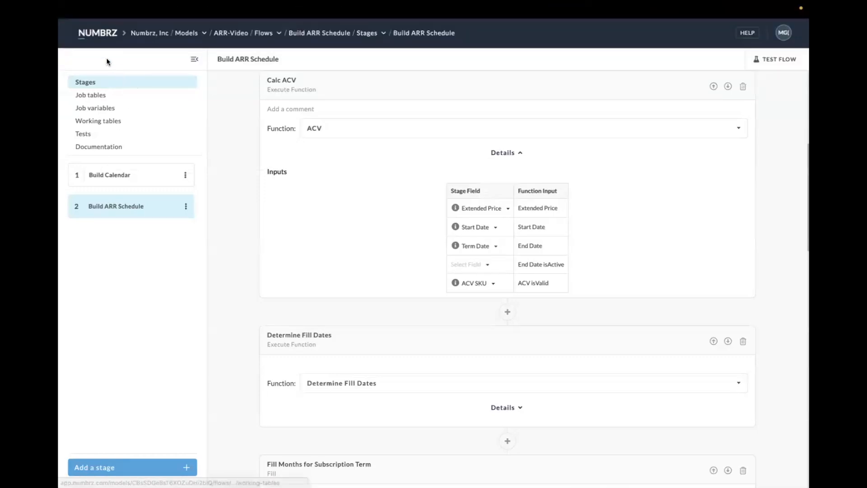
{"action": "left_click", "coordinate": [103, 38]}
{"action": "left_click", "coordinate": [87, 126]}
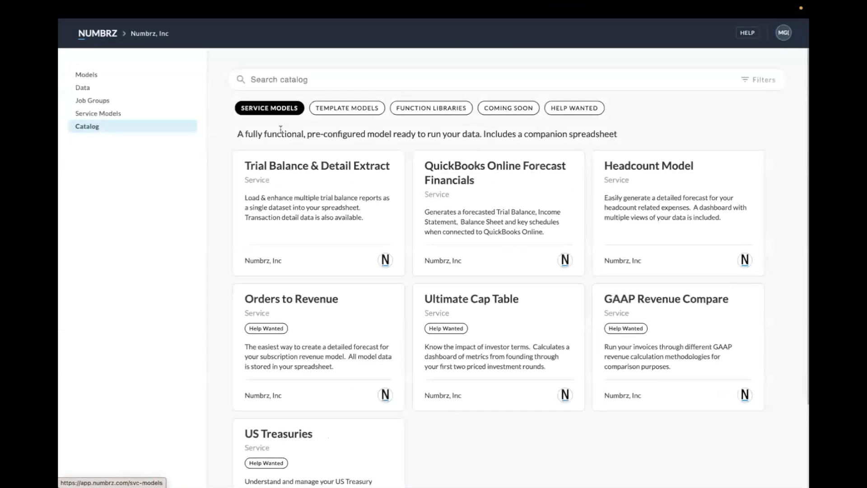